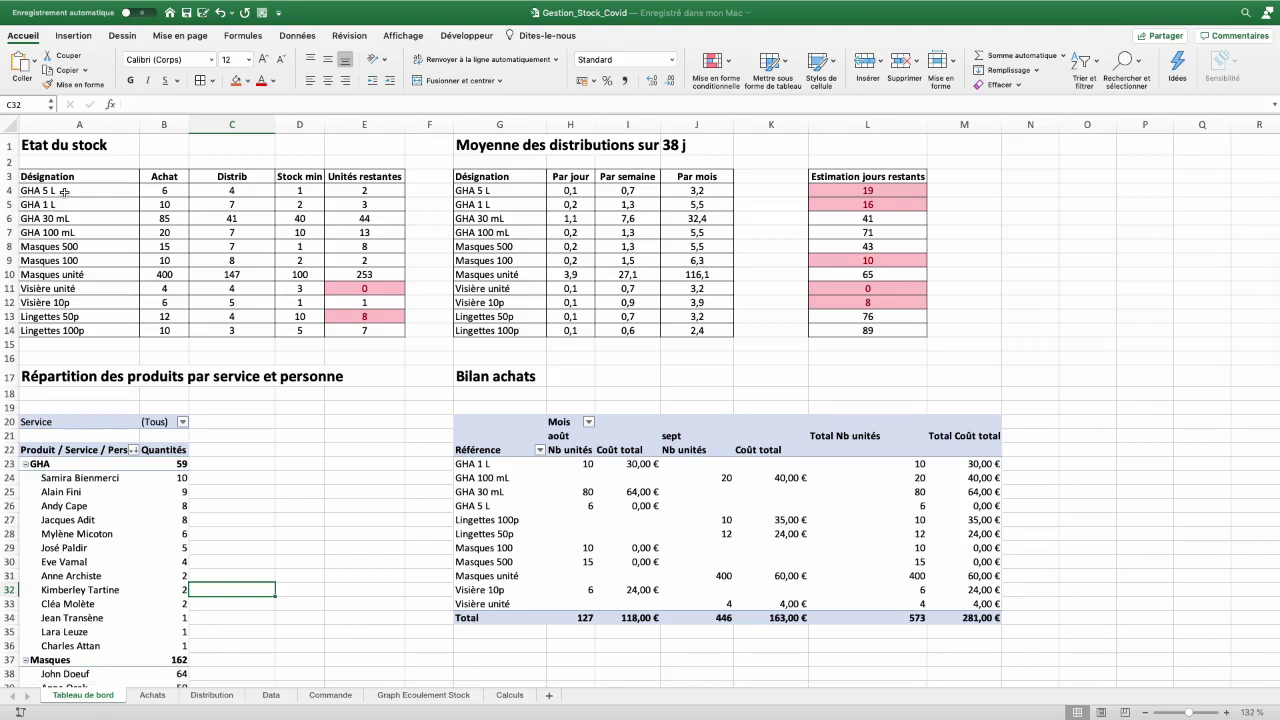
Review the stock table's product names, Achat quantities, Stock min and Unités restantes formulas
drag(64, 190, 60, 334)
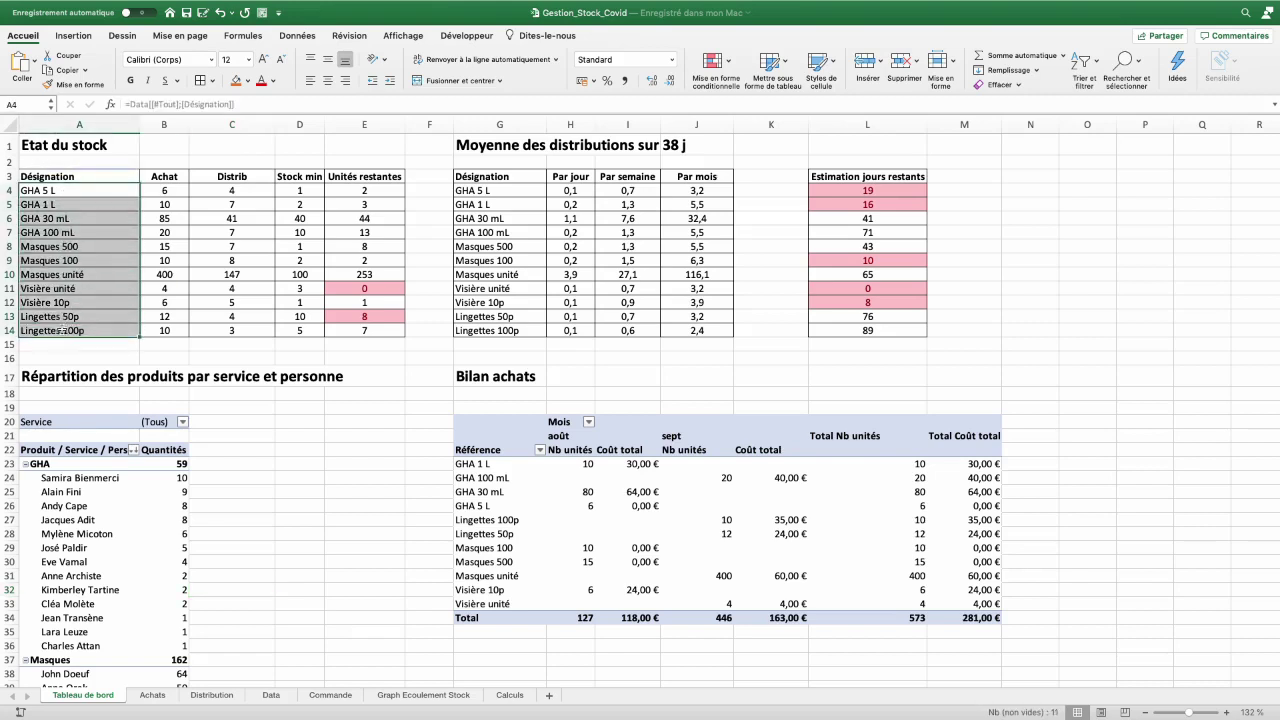
click(52, 190)
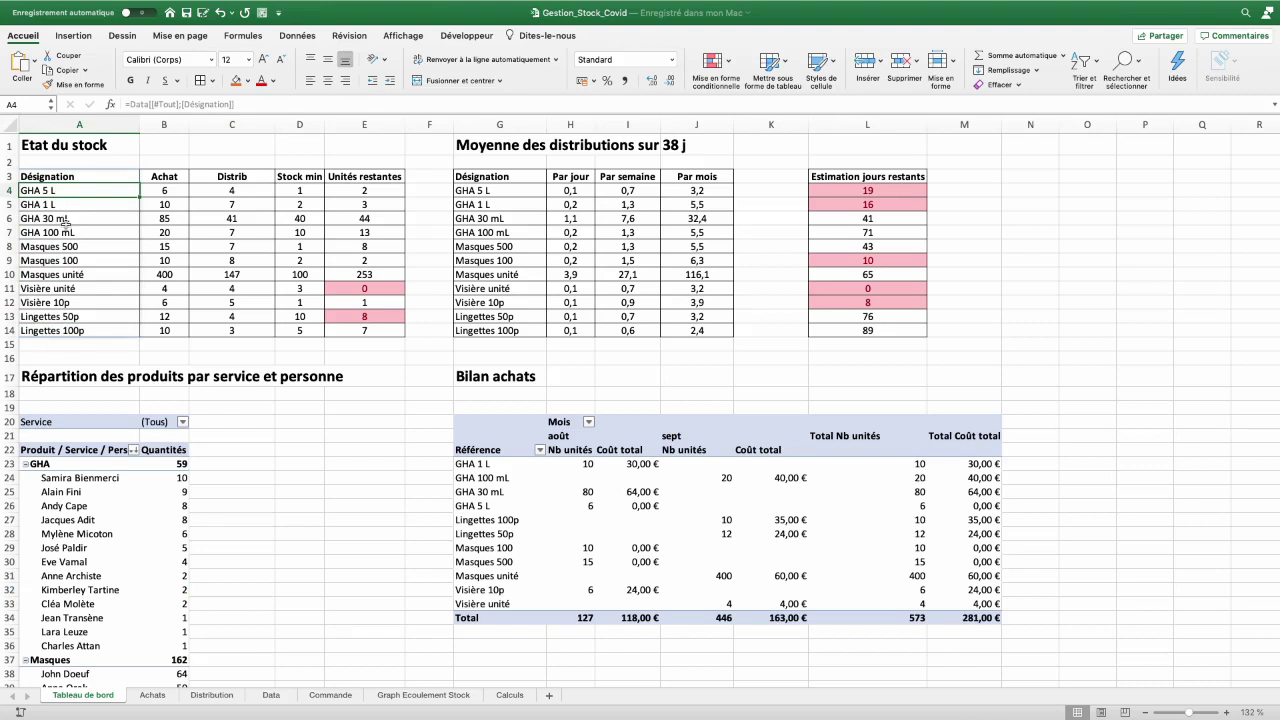
drag(160, 197, 160, 331)
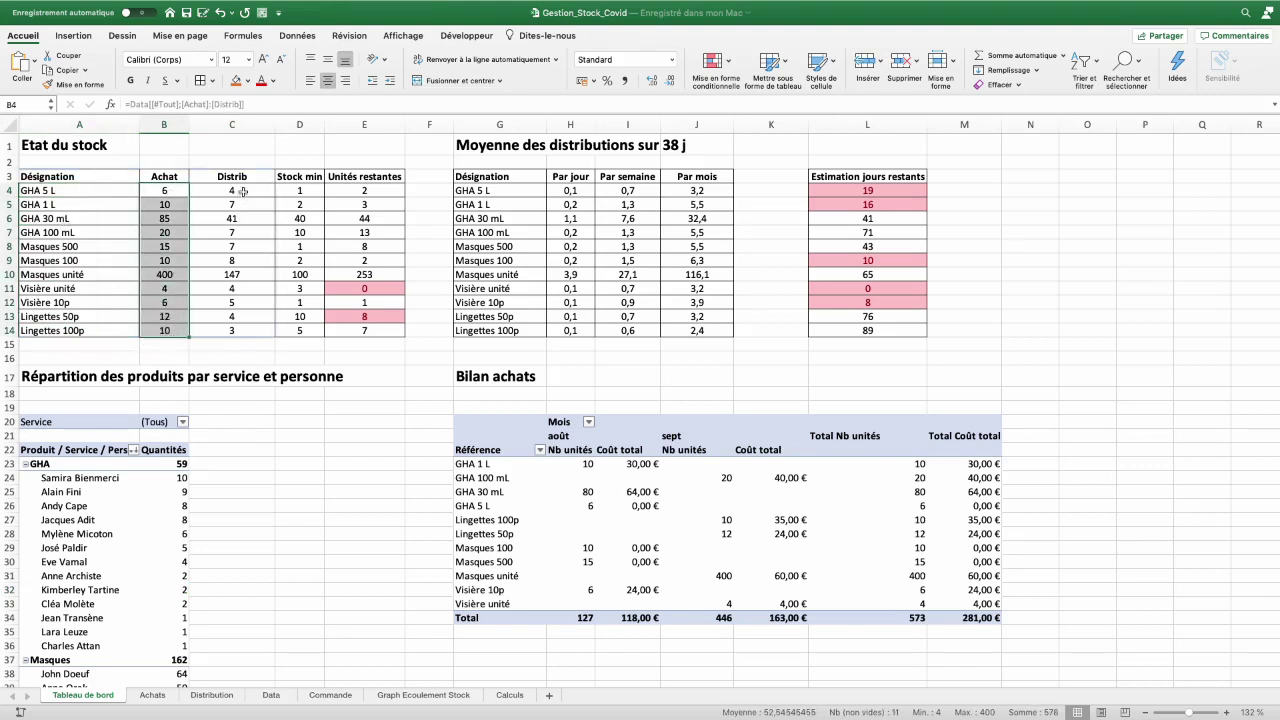
drag(232, 190, 232, 330)
drag(299, 190, 298, 333)
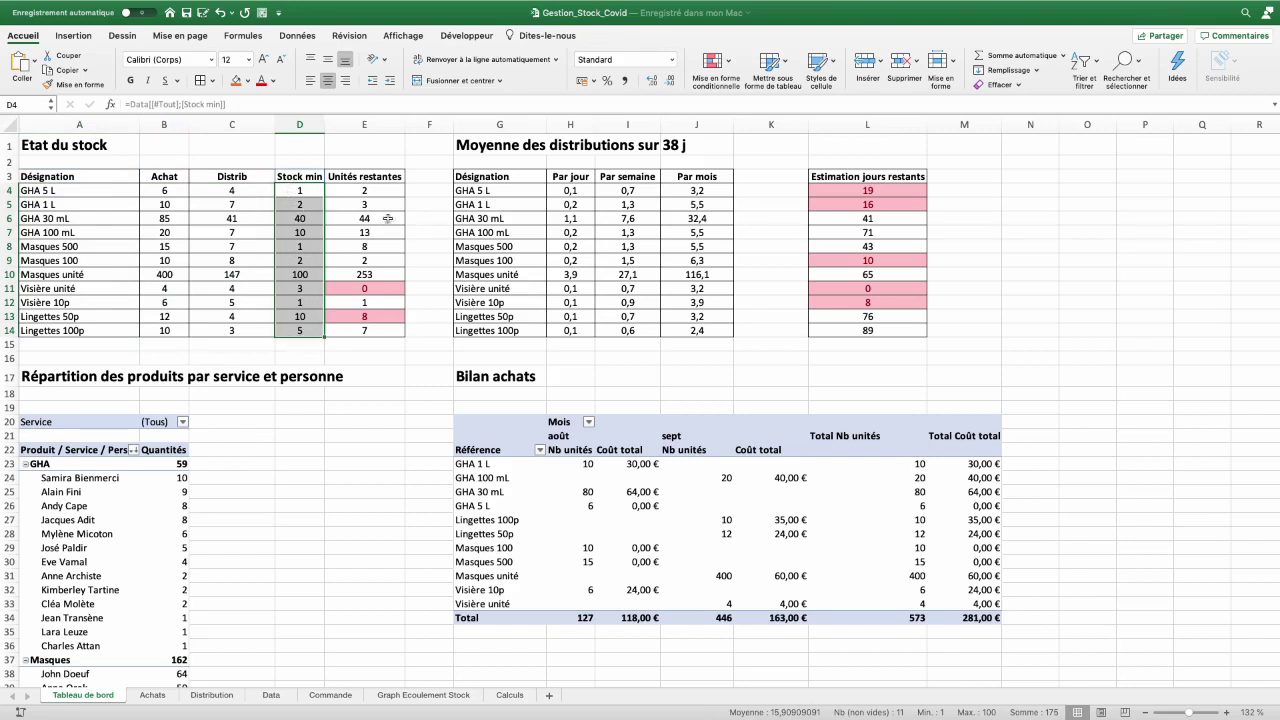
drag(389, 191, 367, 330)
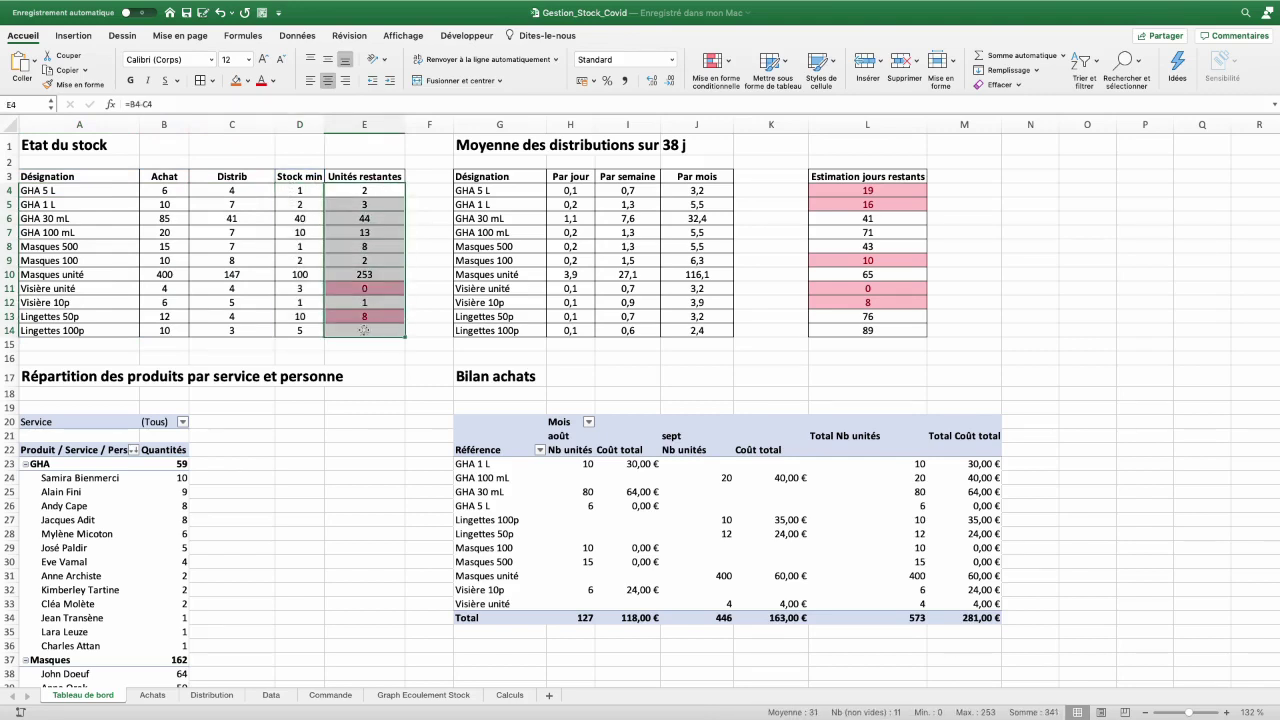
click(320, 289)
click(352, 288)
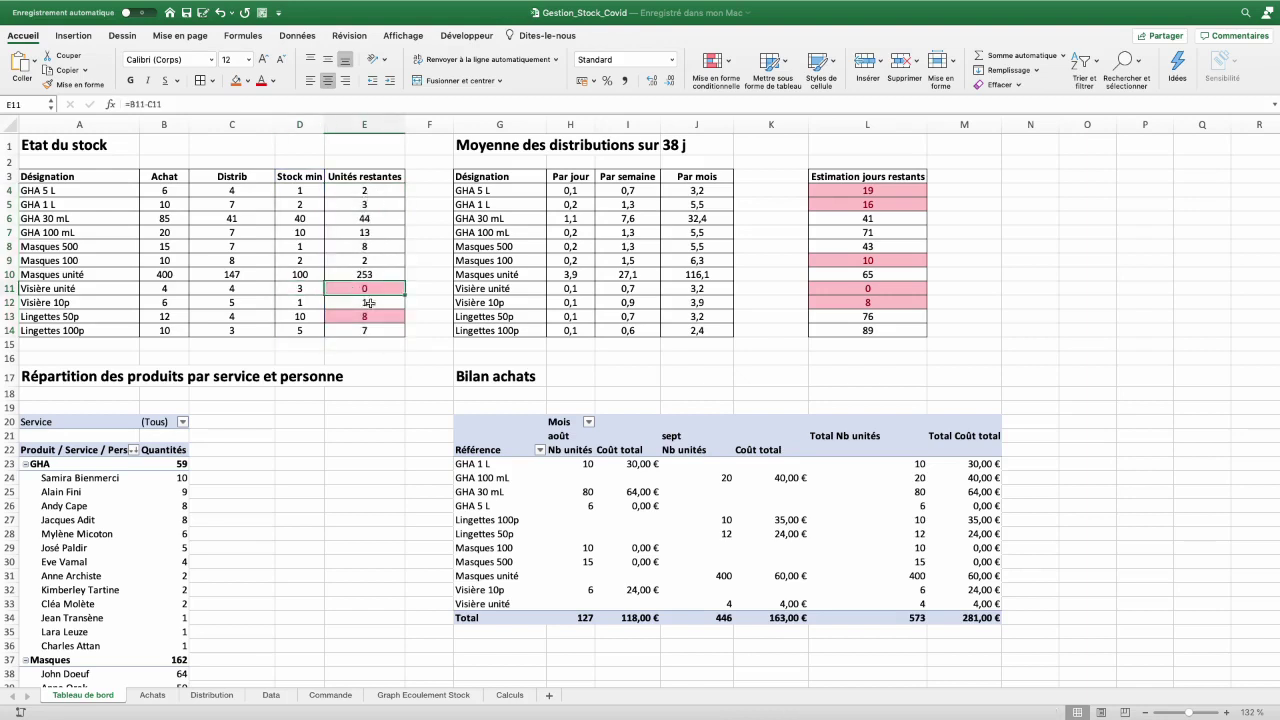
click(284, 296)
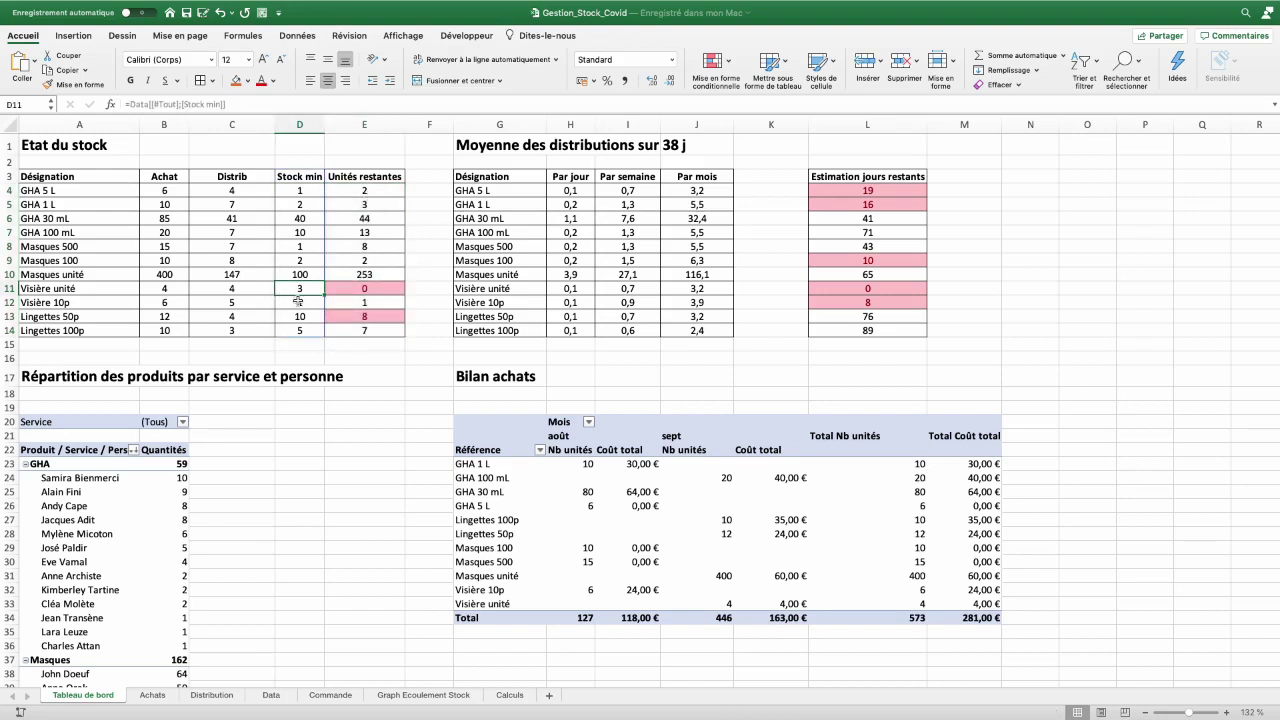
click(367, 289)
Inspect the per-day, per-week and per-month distribution average formulas against remaining units
click(495, 190)
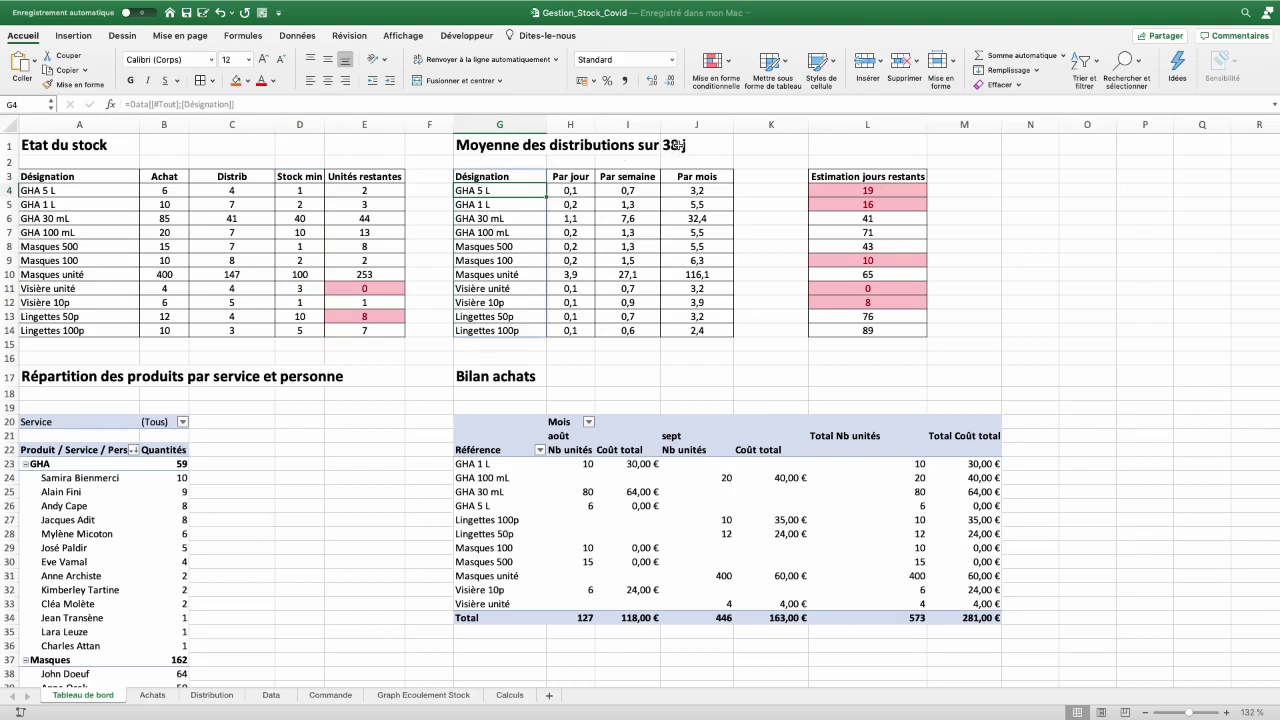
click(576, 193)
click(636, 193)
click(704, 194)
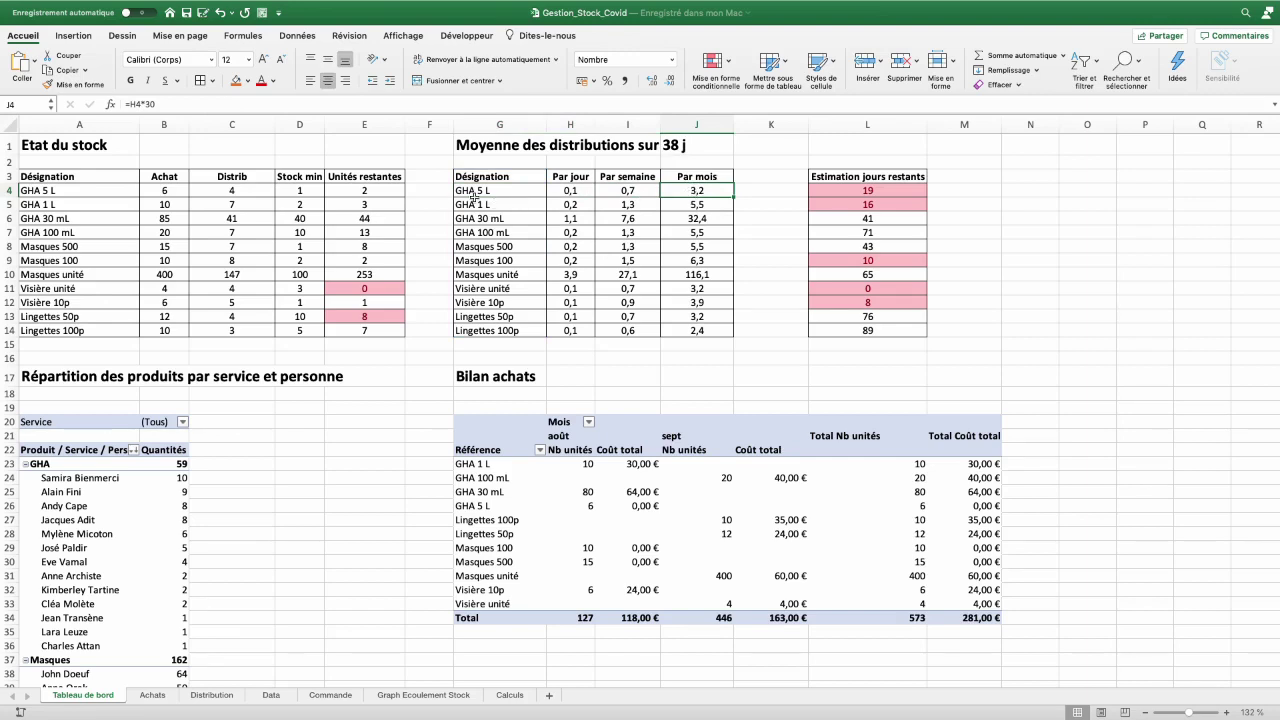
drag(364, 190, 364, 330)
click(430, 204)
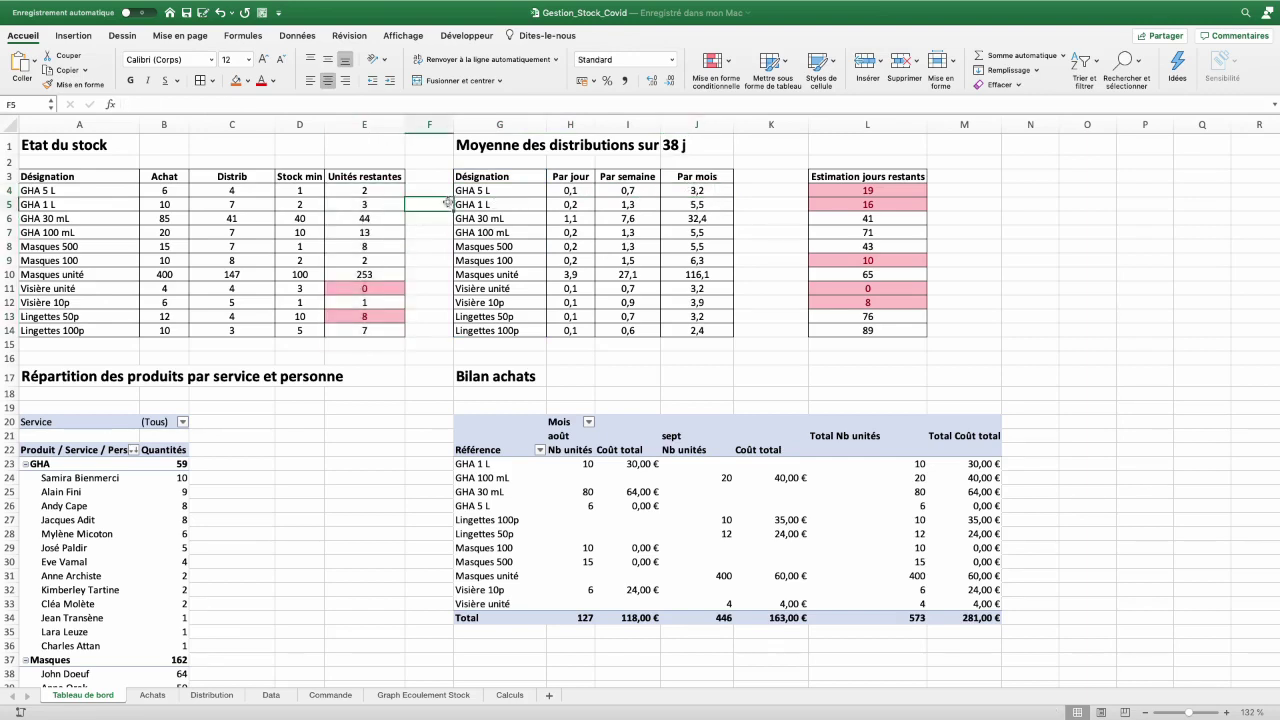
drag(366, 190, 364, 330)
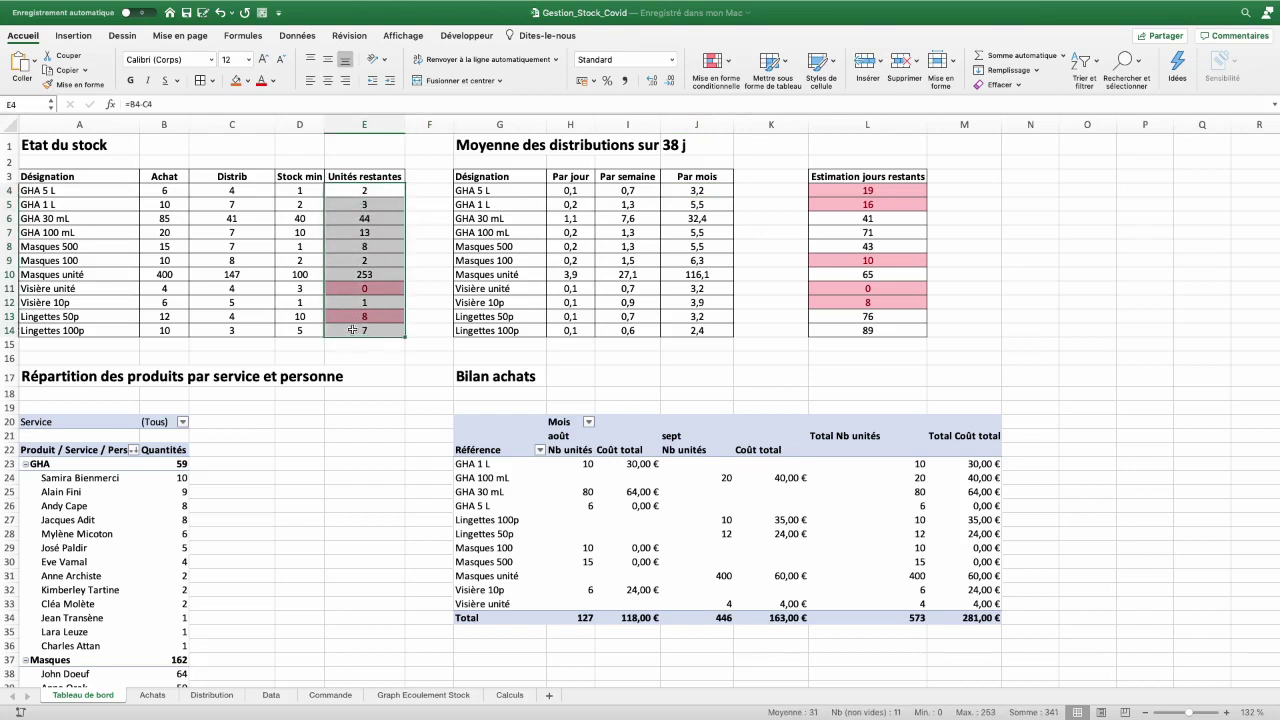
drag(574, 192, 566, 336)
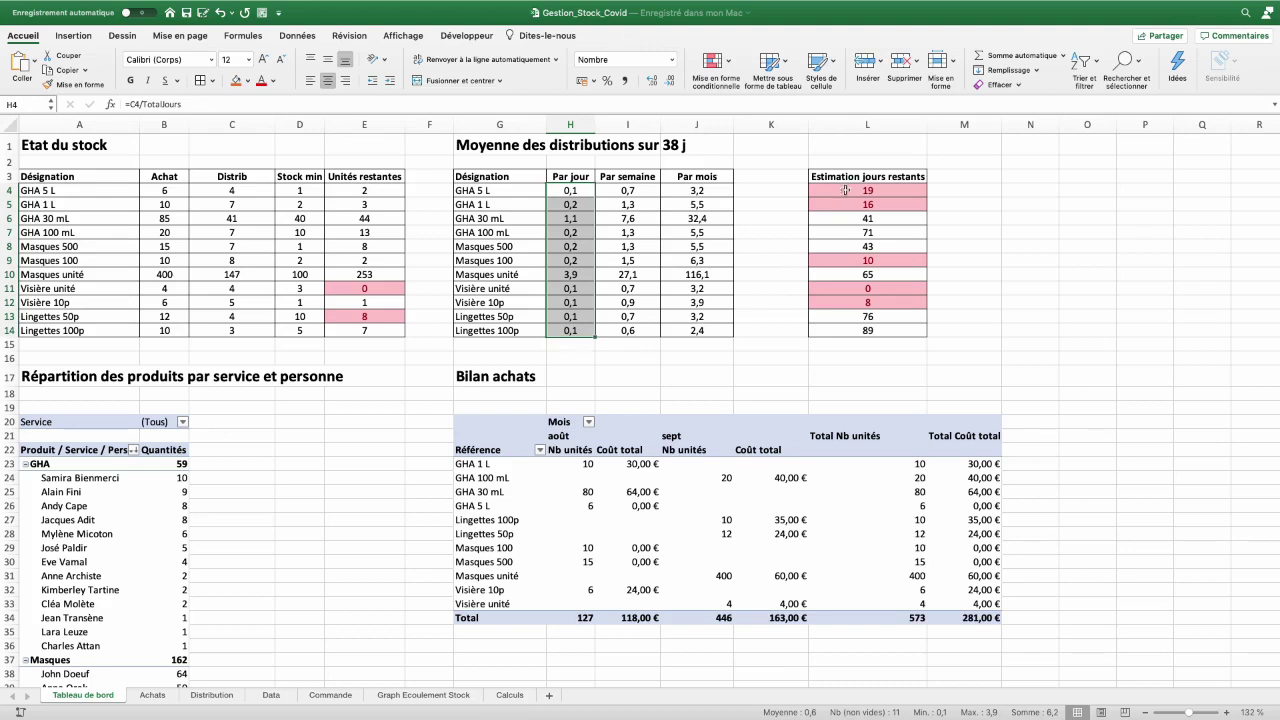
Select the Estimation jours restants values in L4:L14
drag(845, 190, 866, 332)
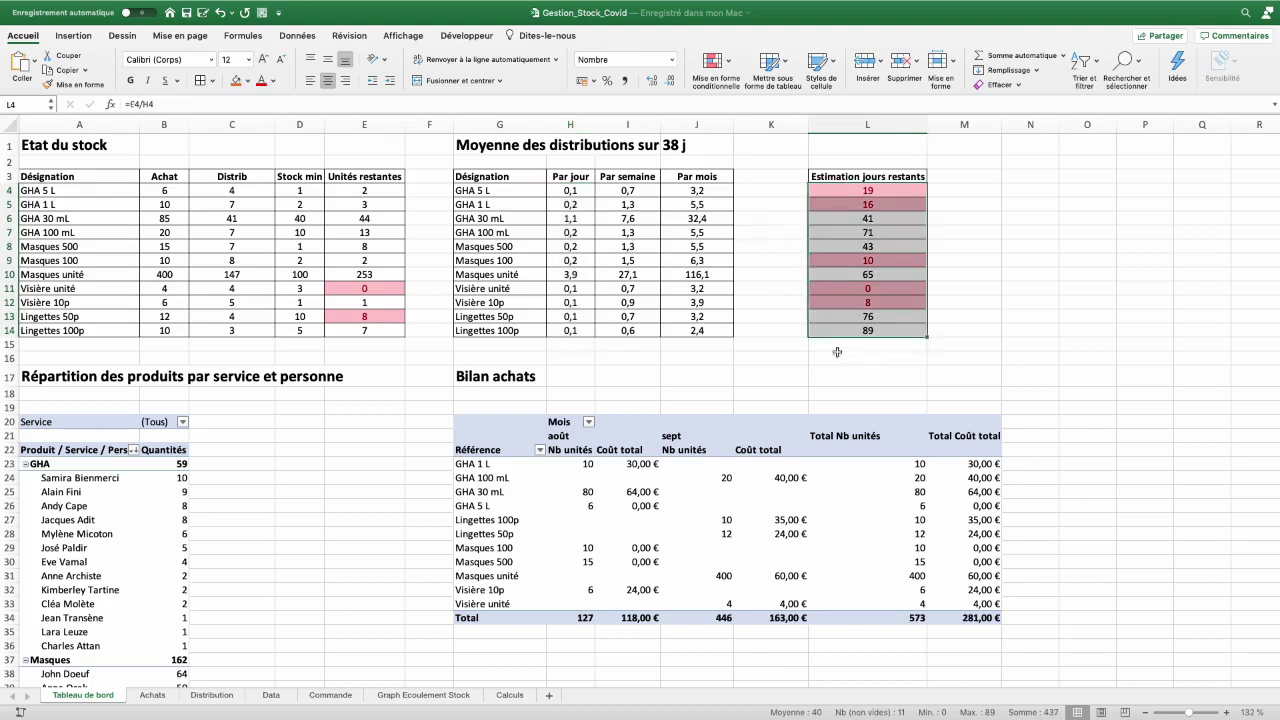
drag(832, 190, 840, 330)
drag(832, 190, 828, 204)
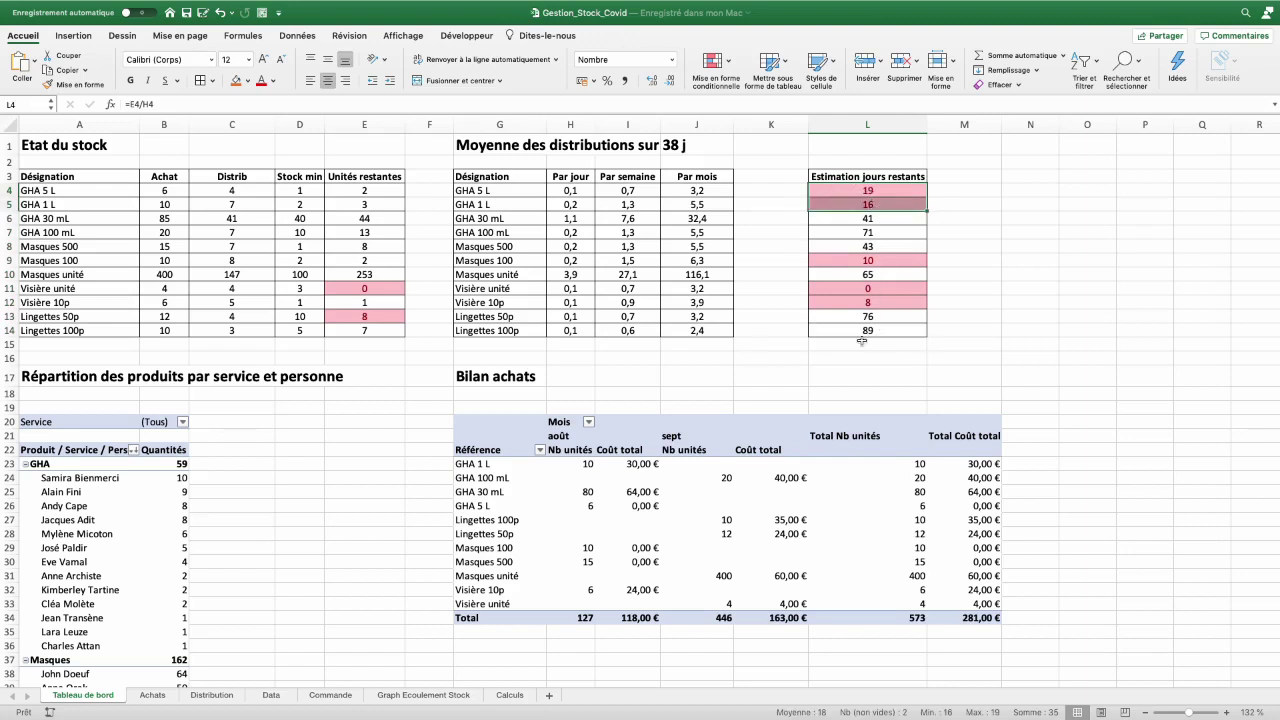
drag(837, 190, 852, 328)
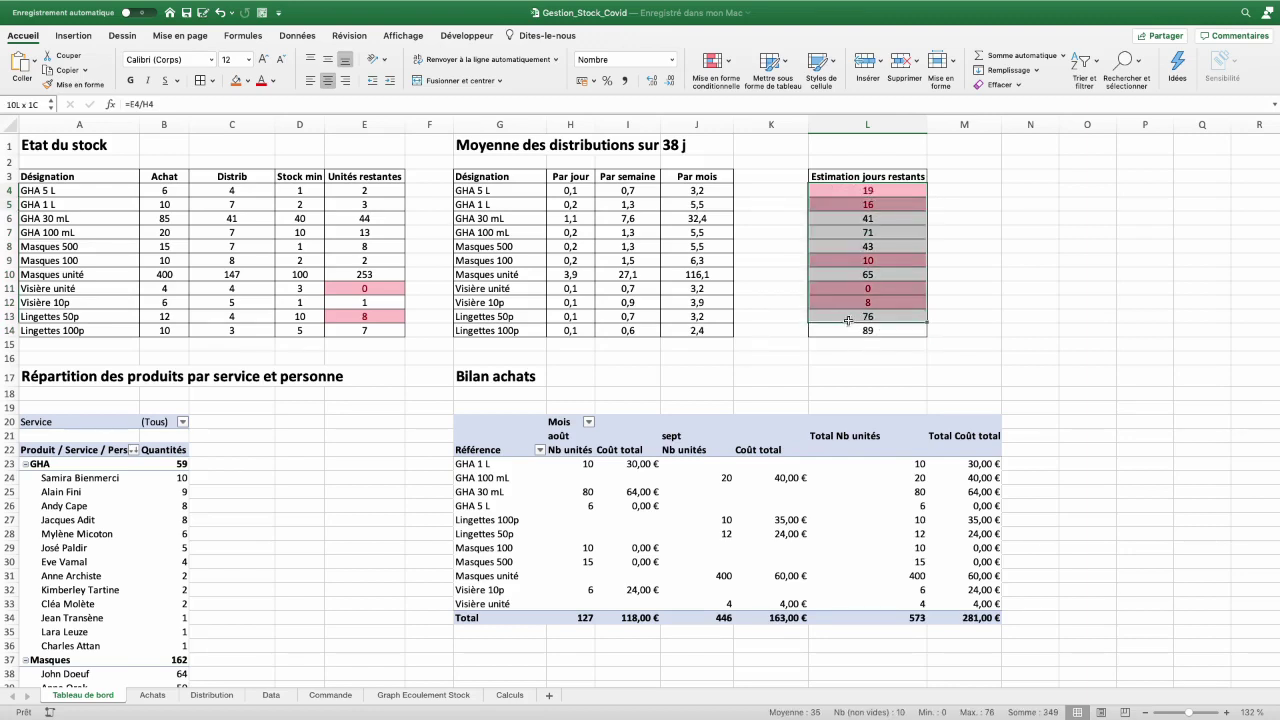
In Gérer les règles, change the cell-value highlight rule's threshold from =30 to =7
click(731, 78)
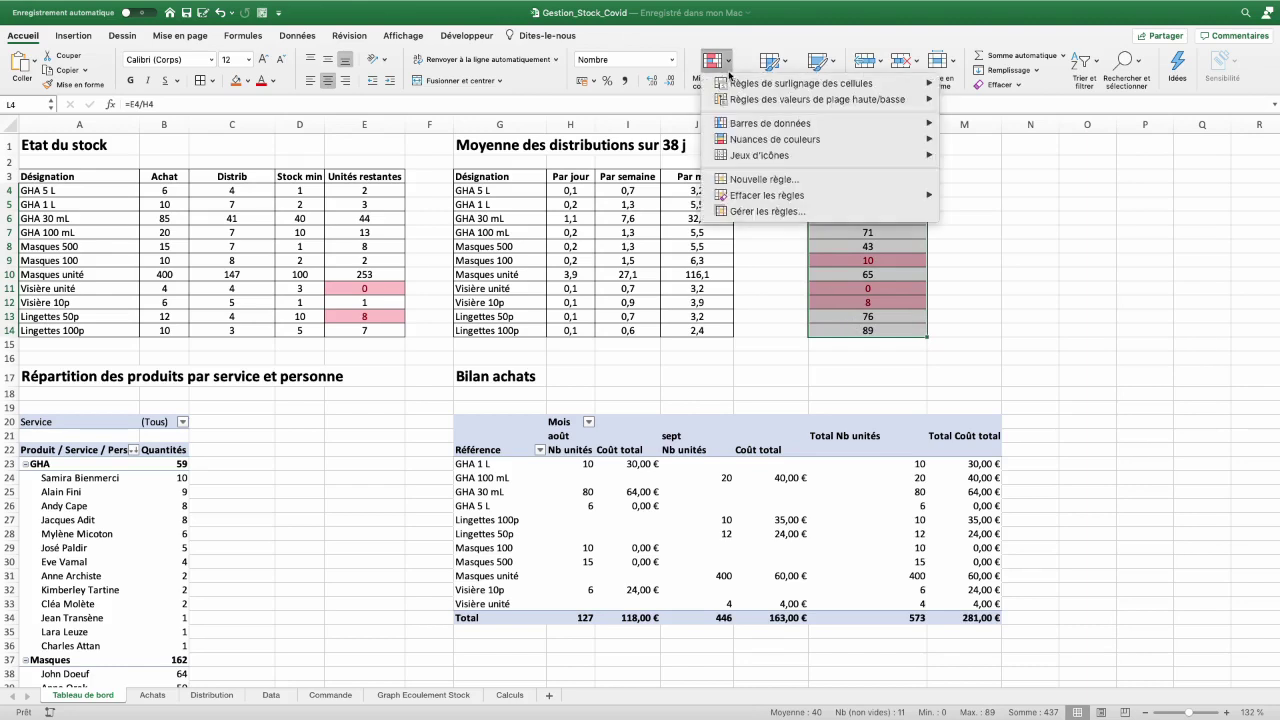
click(749, 212)
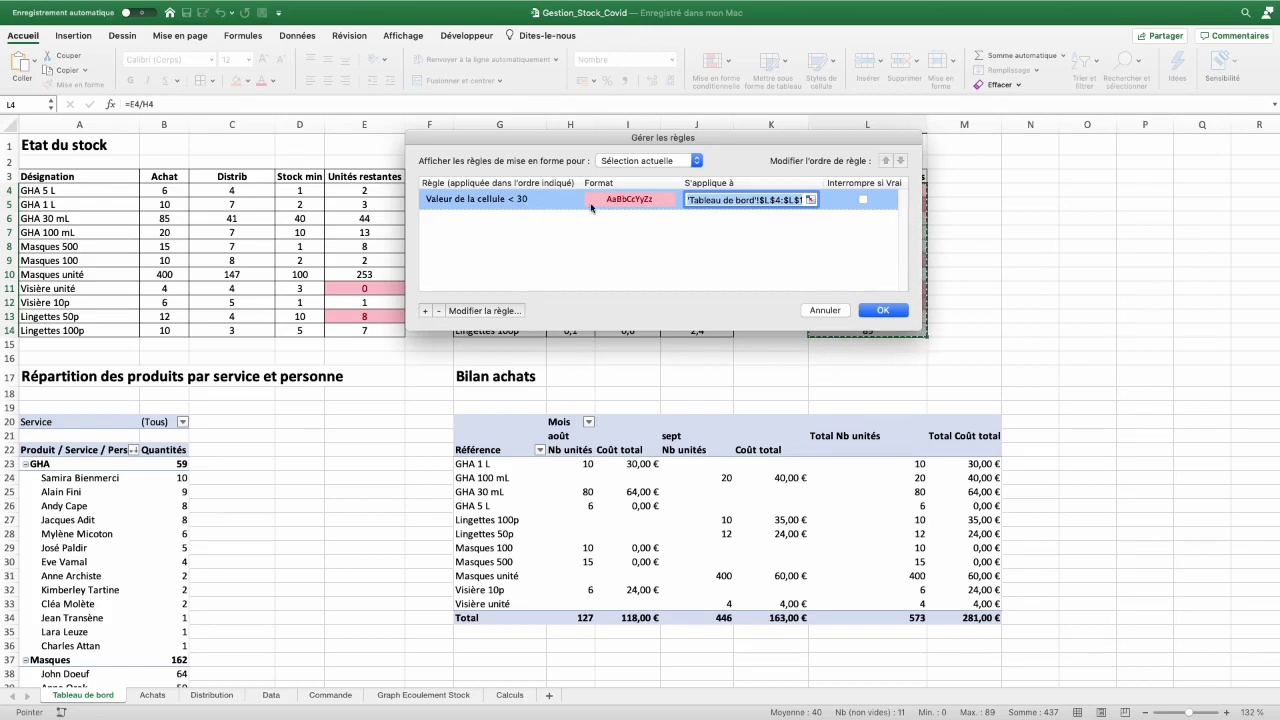
double_click(518, 200)
text(=7)
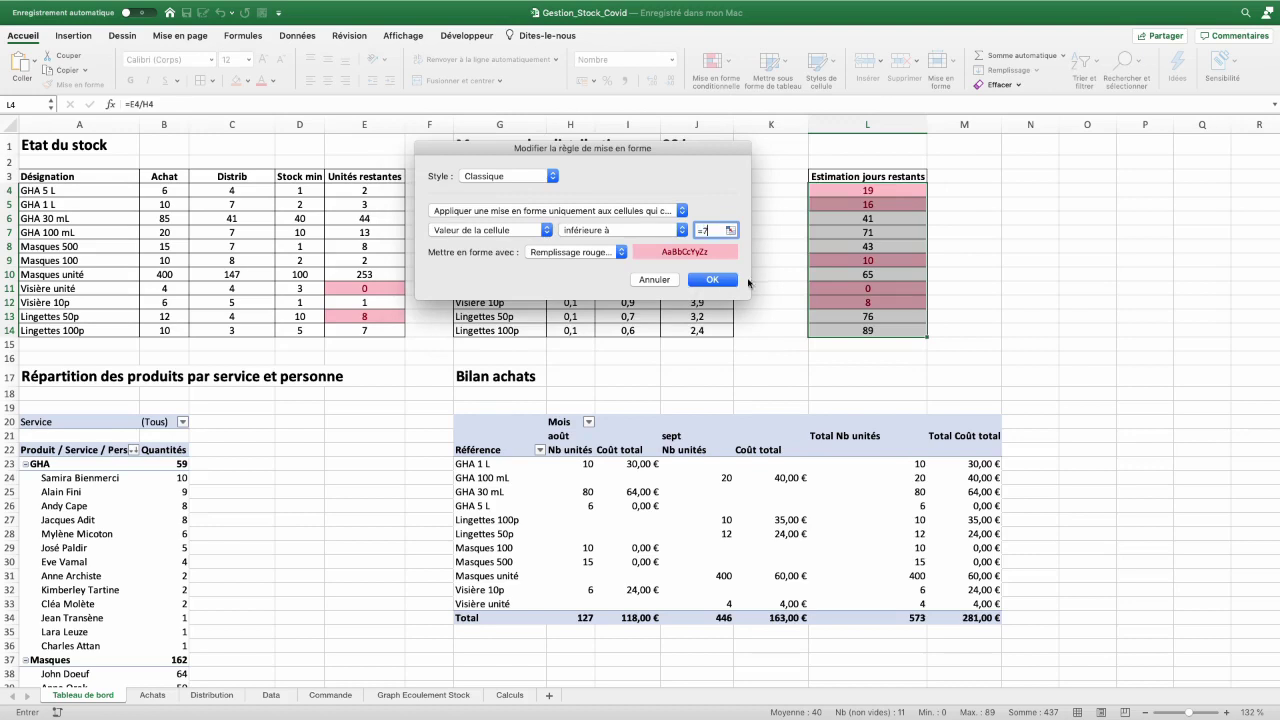
click(733, 281)
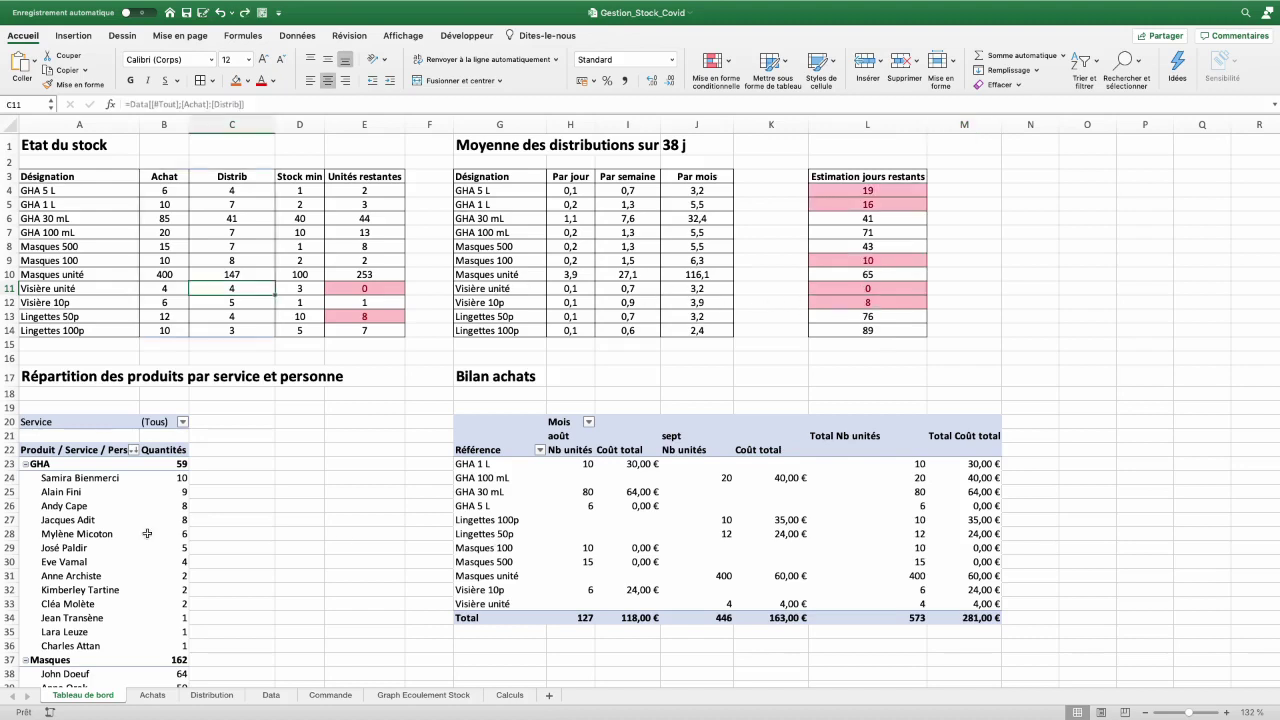
On the Data sheet, enter a new person's name in A32 and assign service S2
click(271, 695)
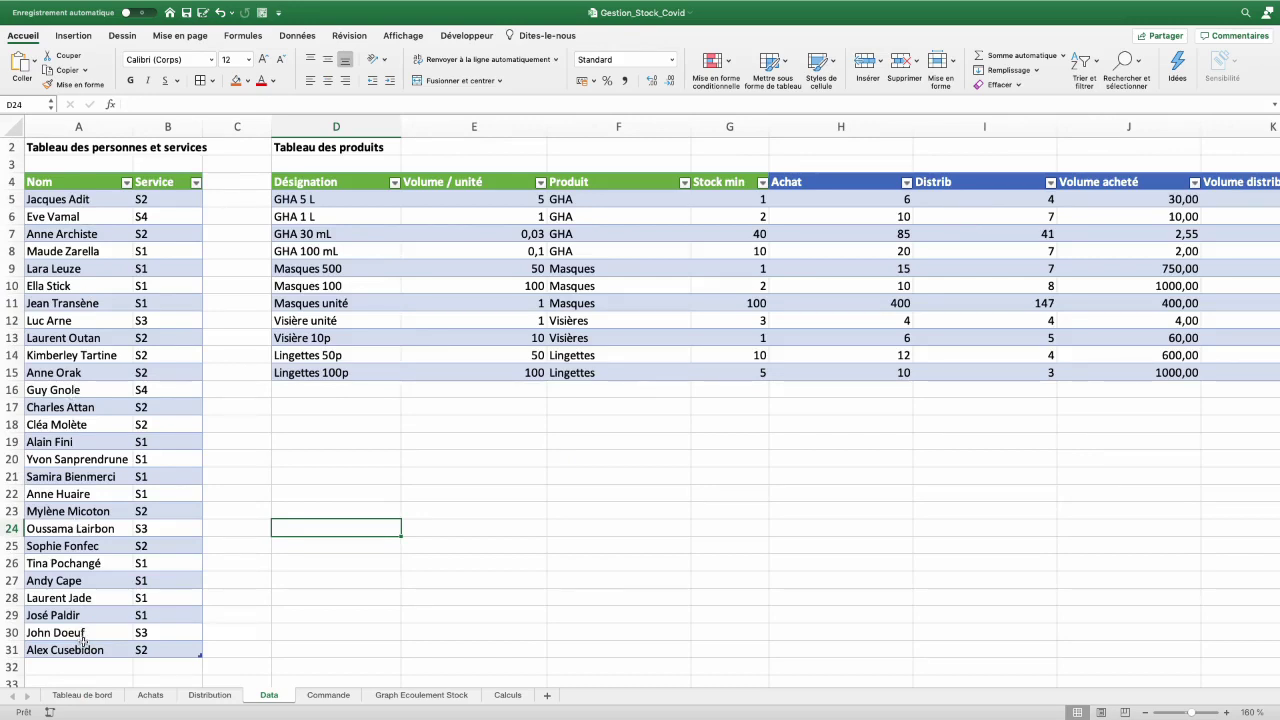
click(70, 216)
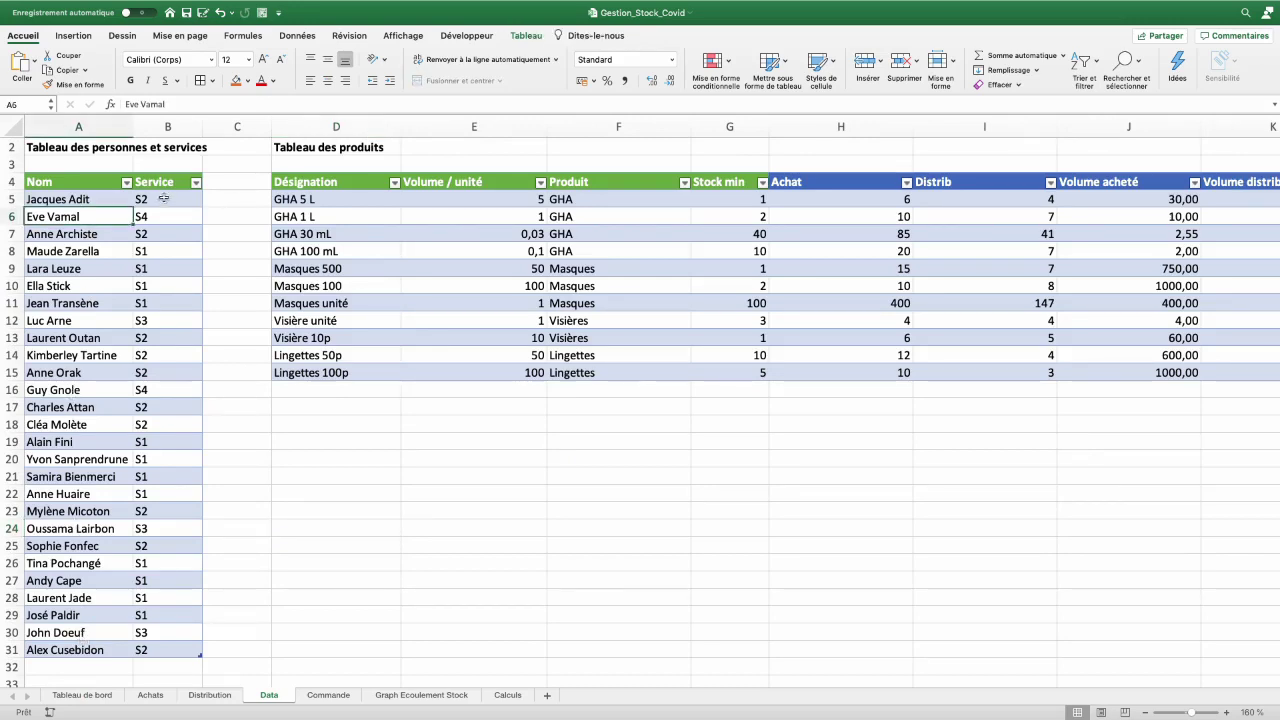
drag(166, 197, 150, 355)
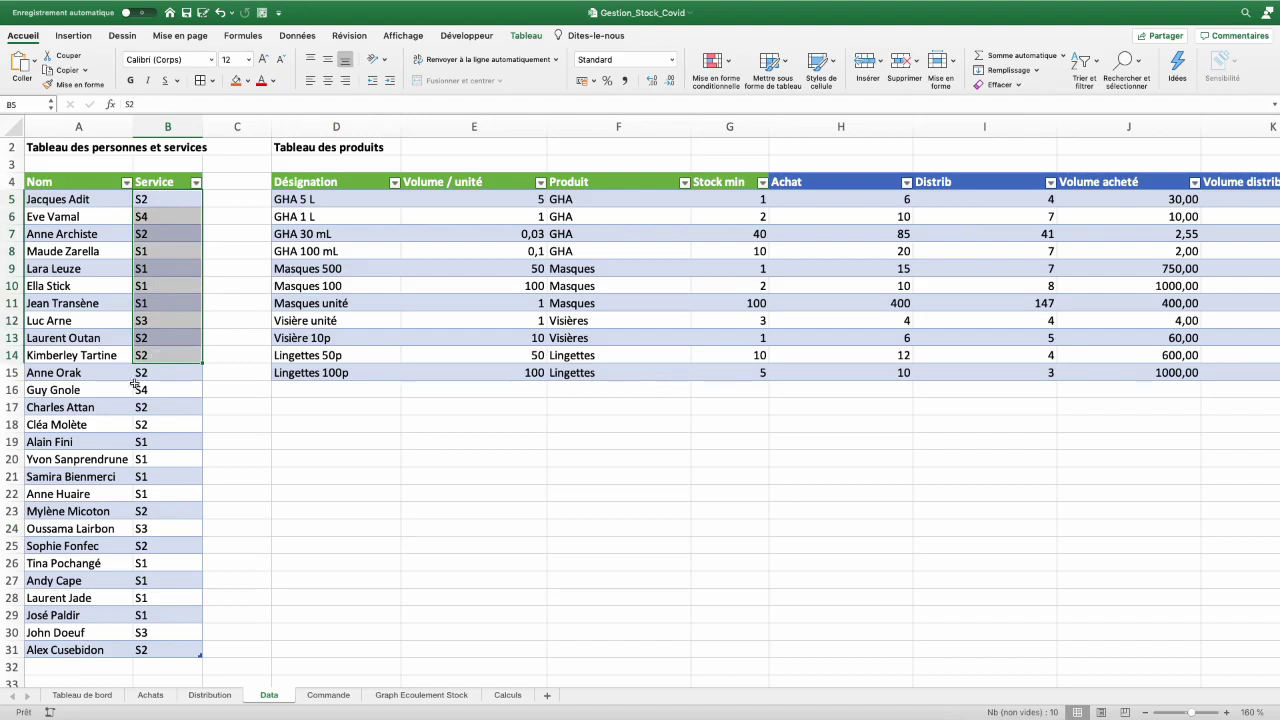
click(70, 667)
text(Jean Nèmare)
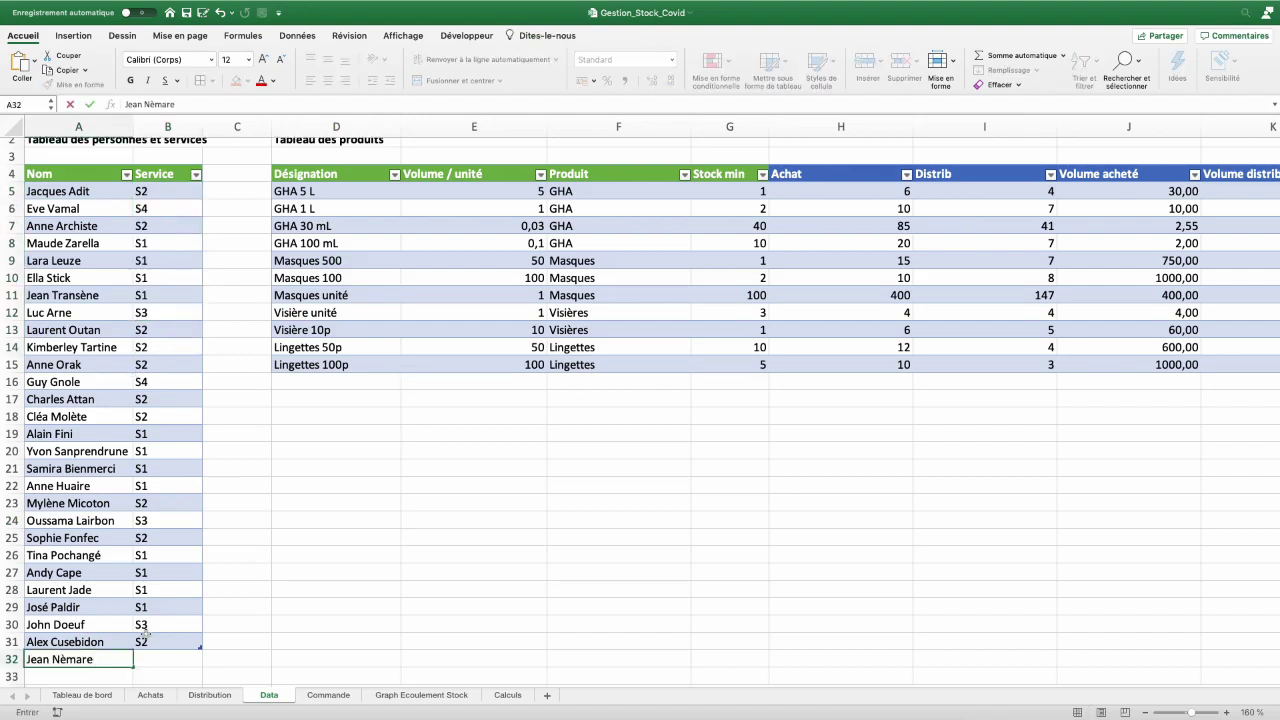
key(Tab)
text(S)
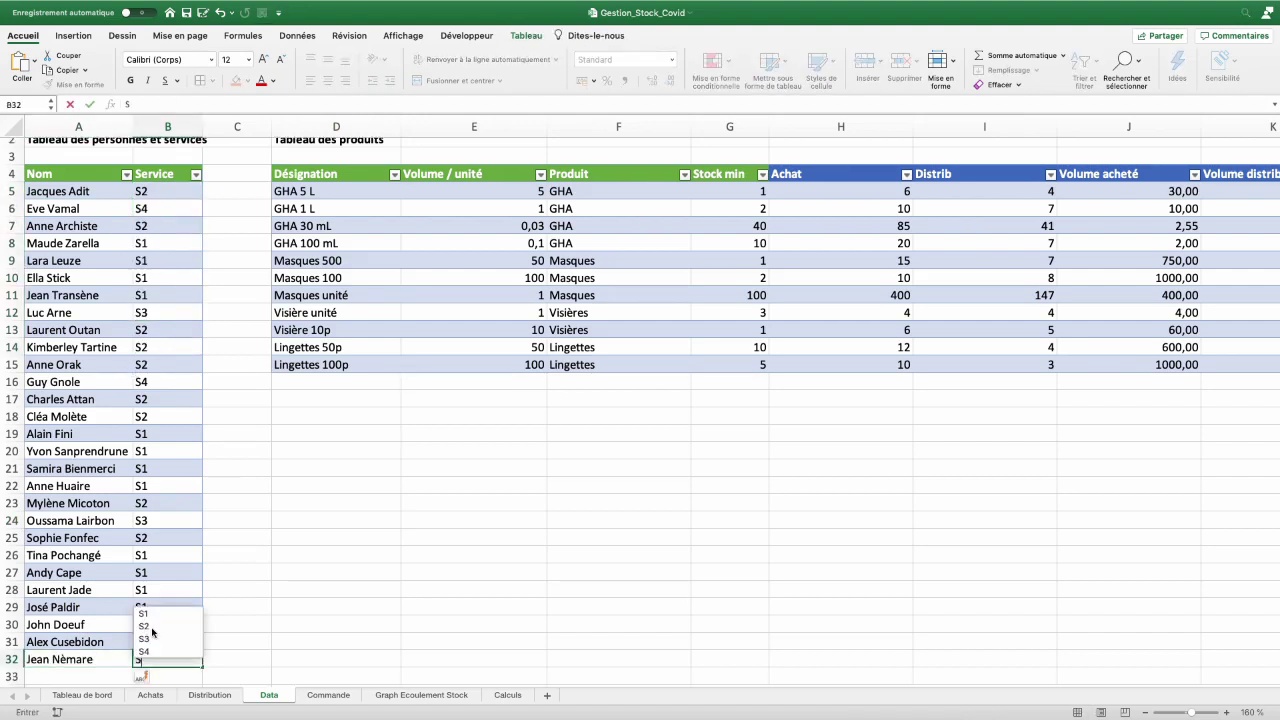
click(144, 626)
click(336, 406)
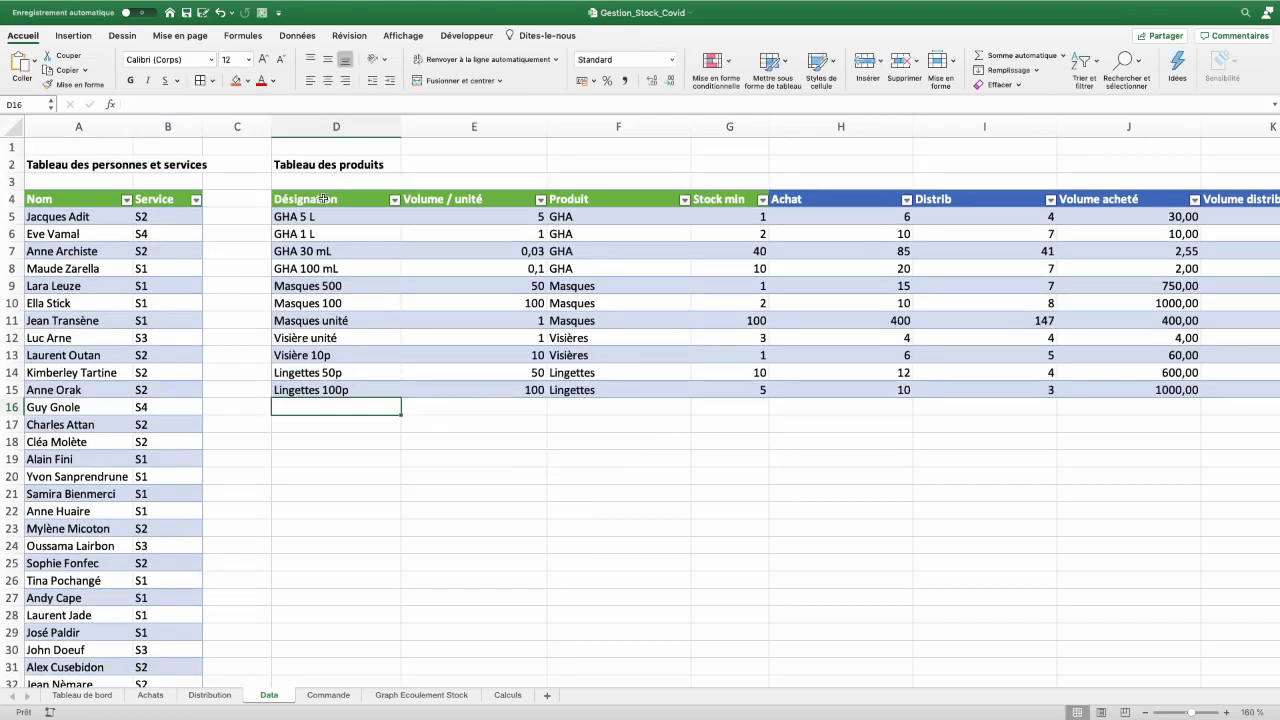
Enter Spray 50 mL as a new product in the first empty row of the product table
drag(323, 199, 725, 200)
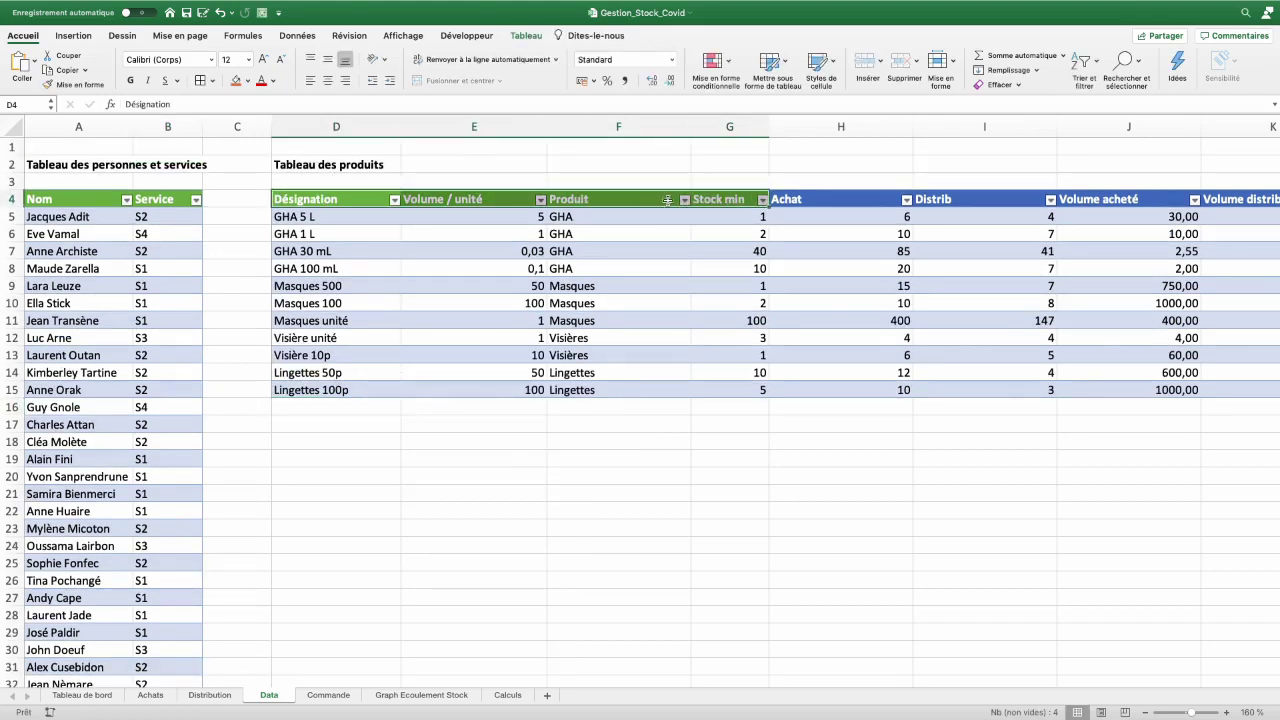
click(330, 409)
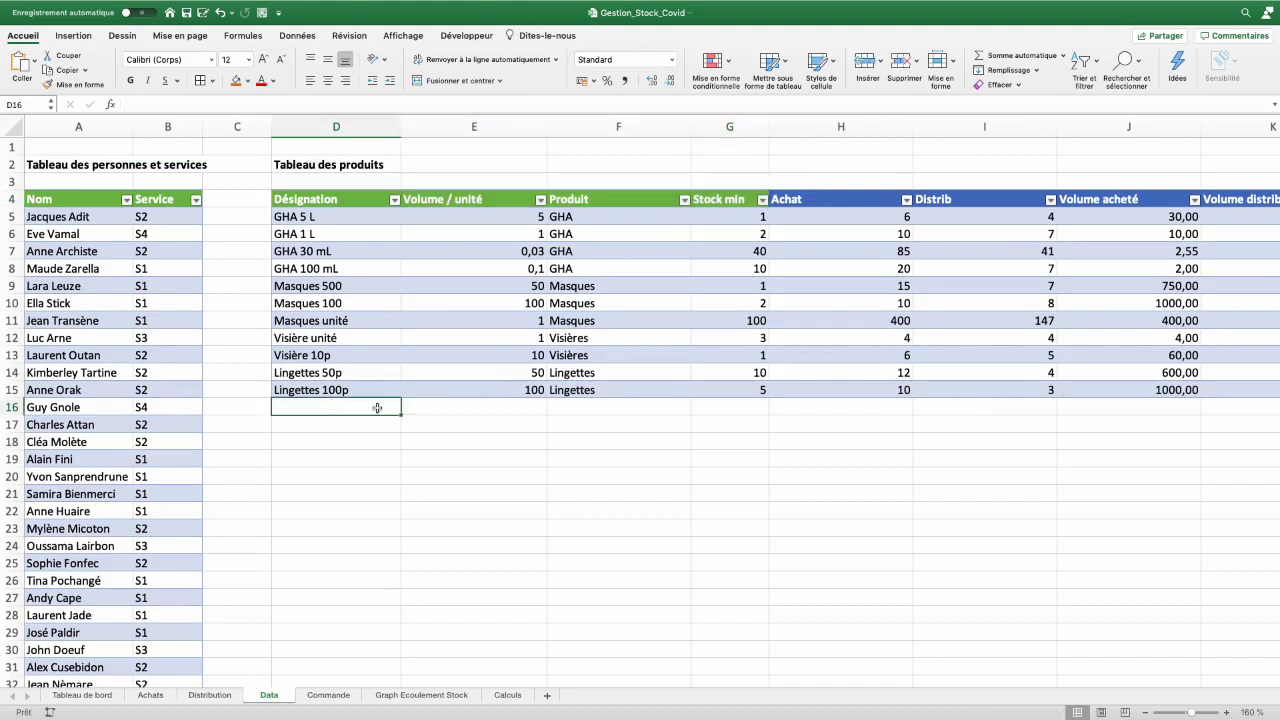
text(Spray)
text( 50 mL)
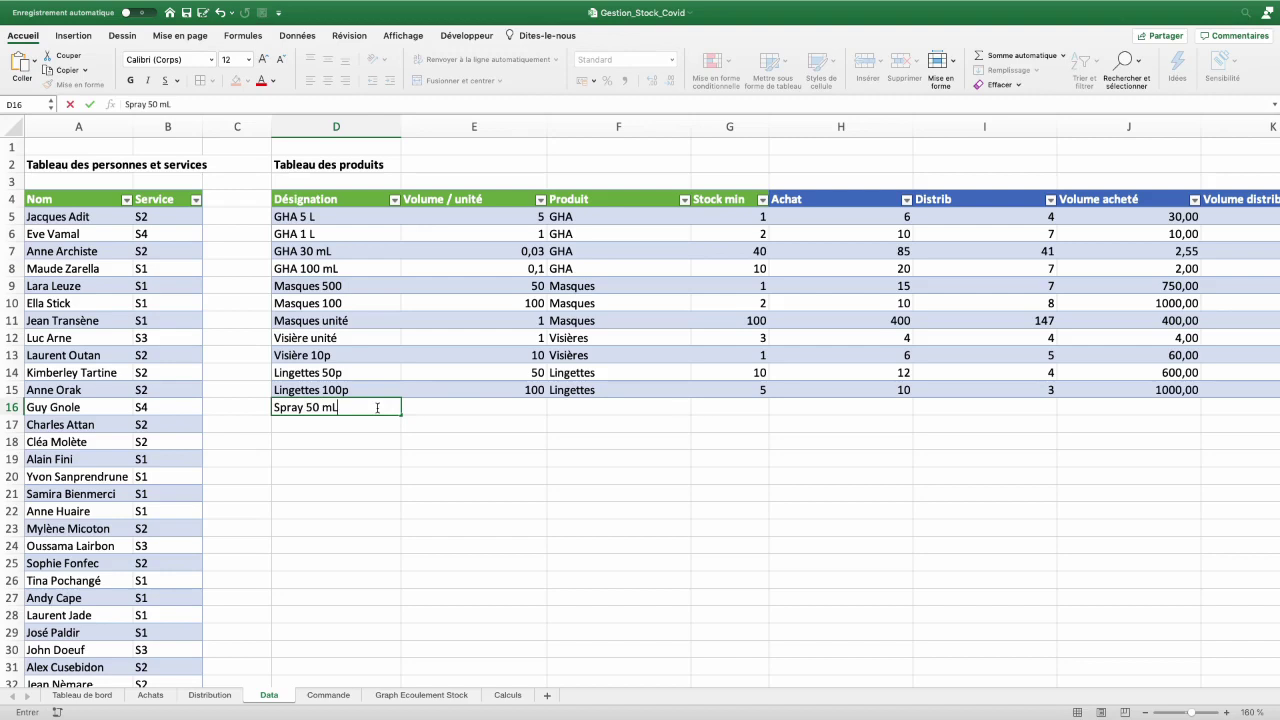
key(Tab)
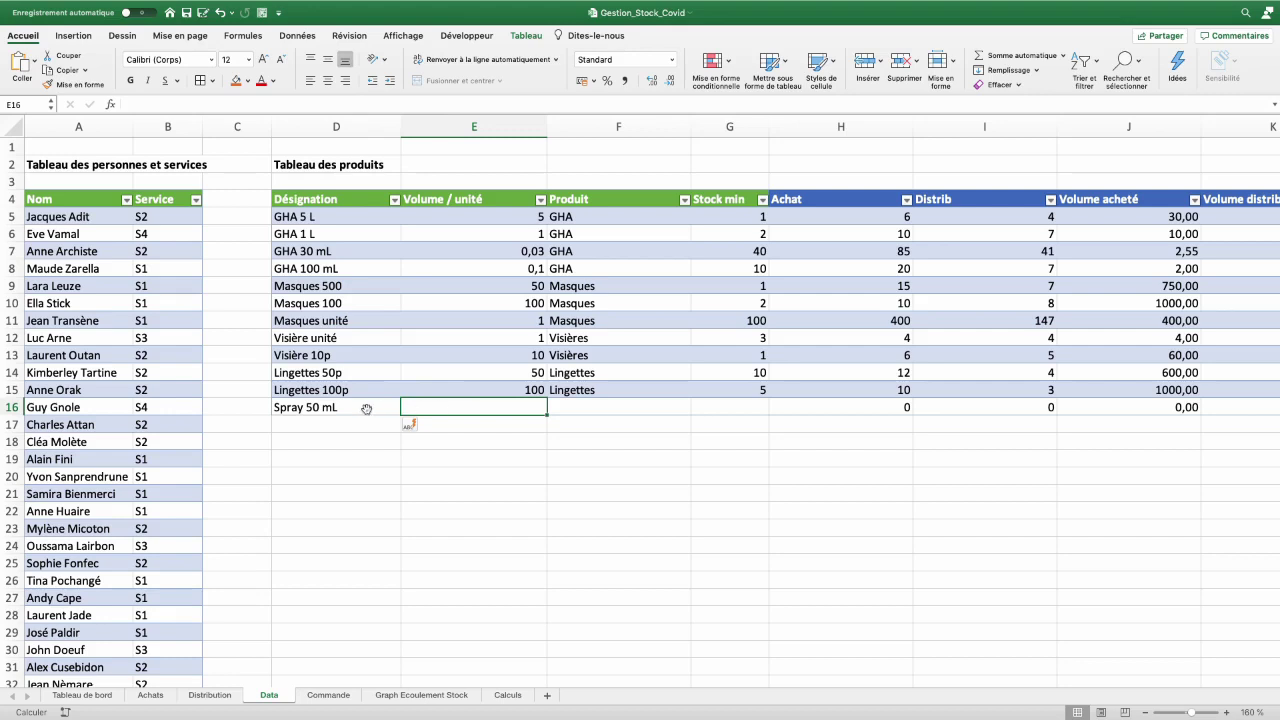
Set Spray 50 mL's volume per unit to 0,05 and check the product type list
click(313, 218)
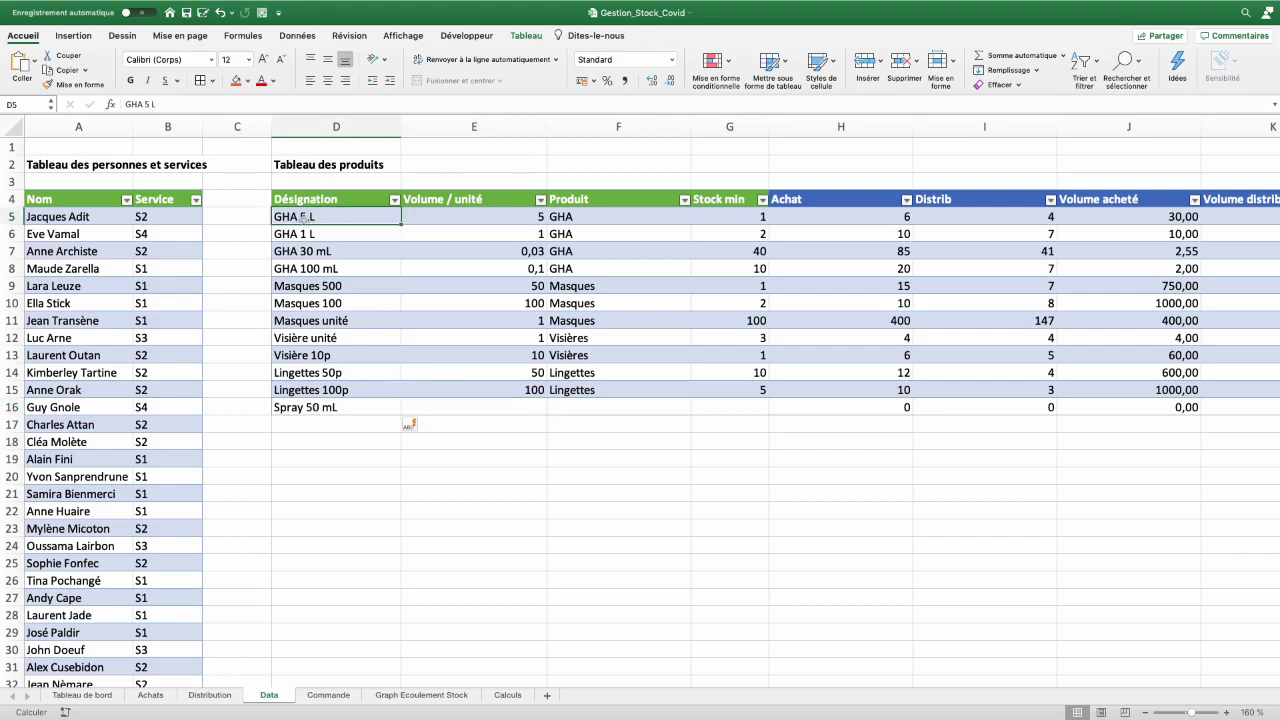
click(520, 218)
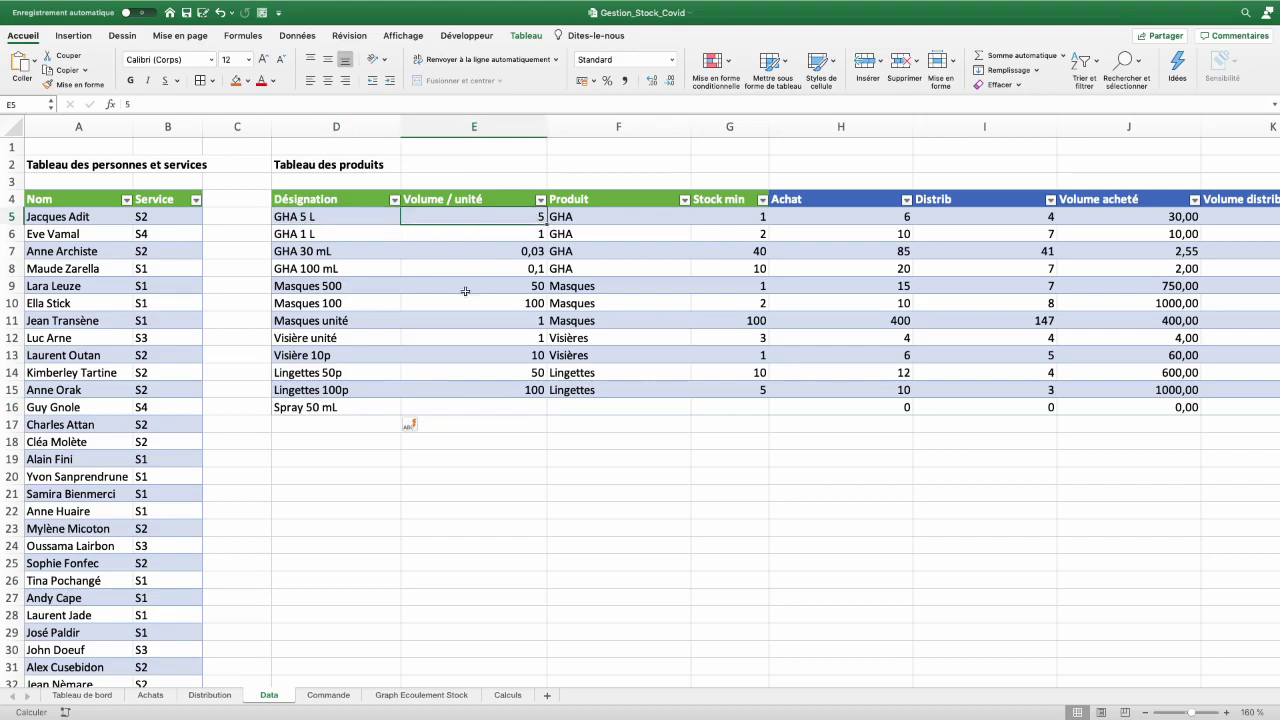
click(510, 242)
click(309, 253)
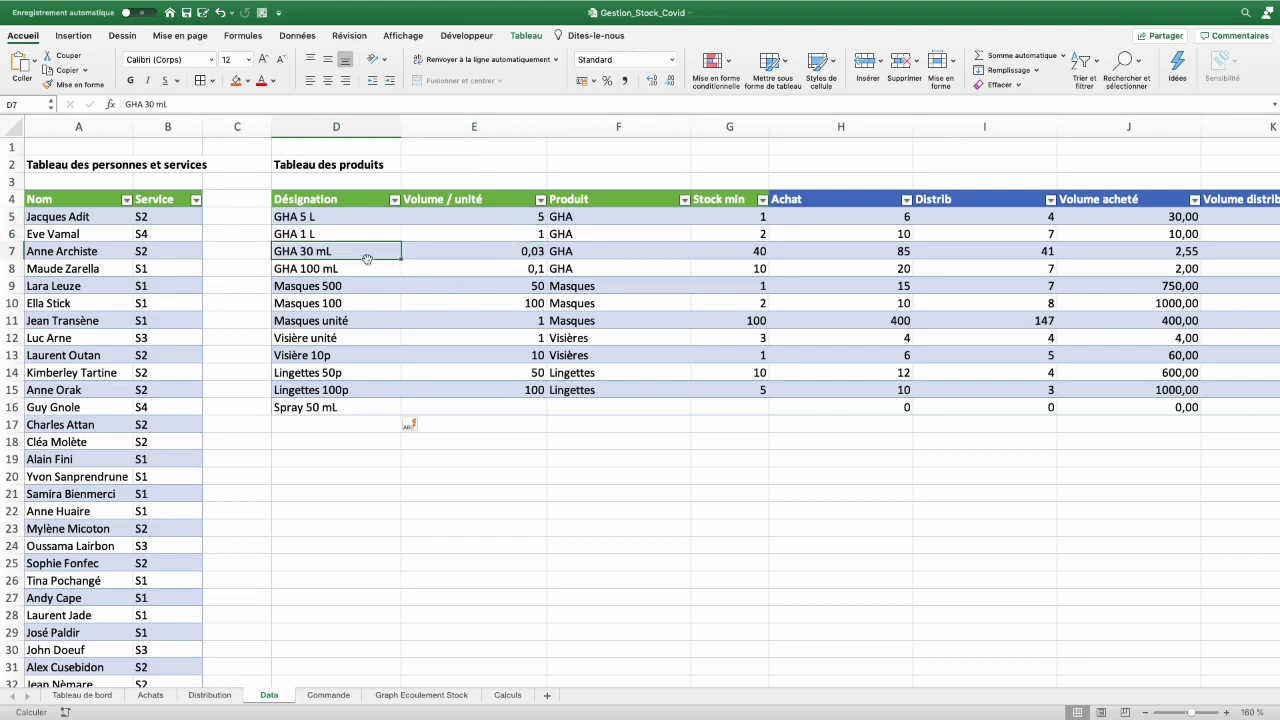
click(511, 408)
text(0)
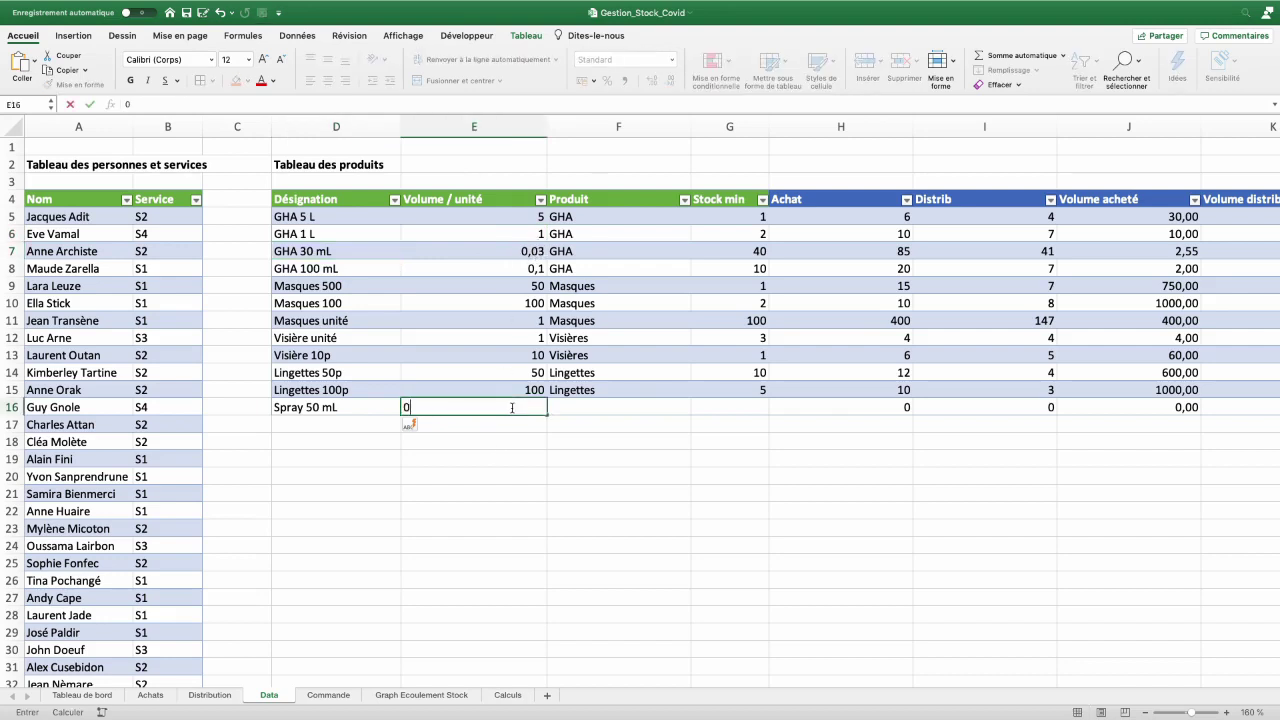
text(,05)
key(Return)
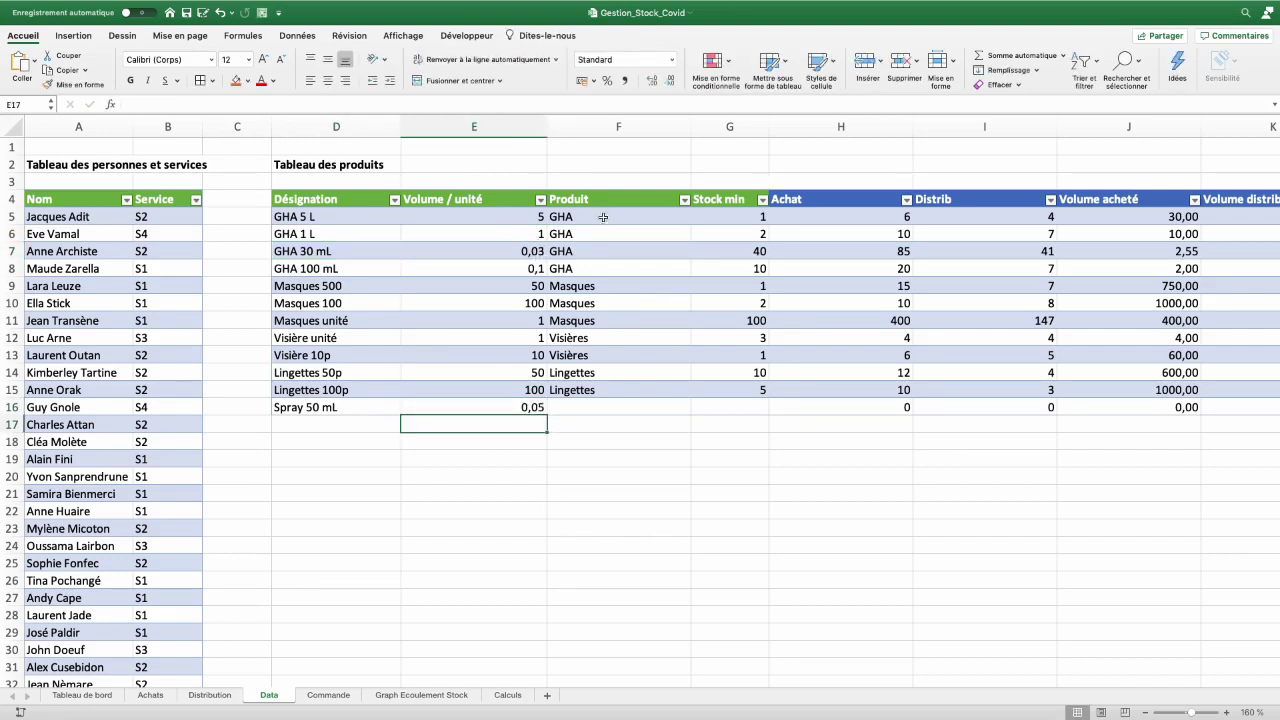
click(597, 408)
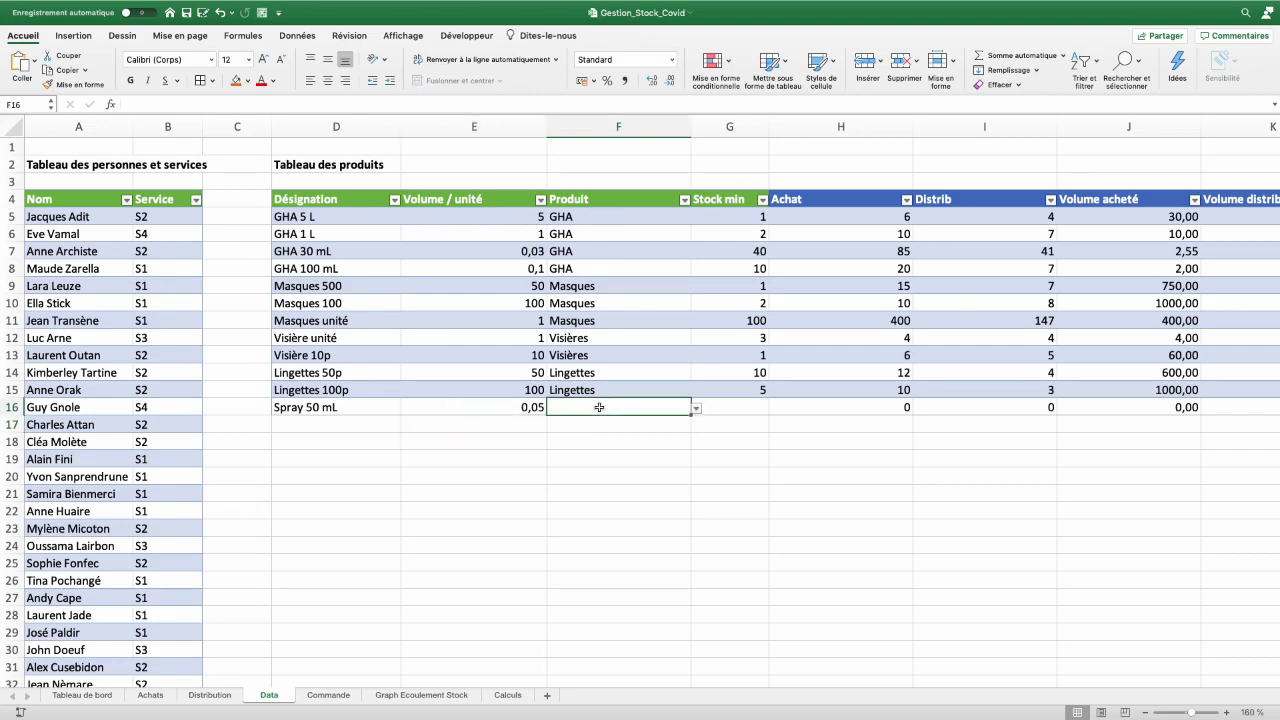
click(696, 410)
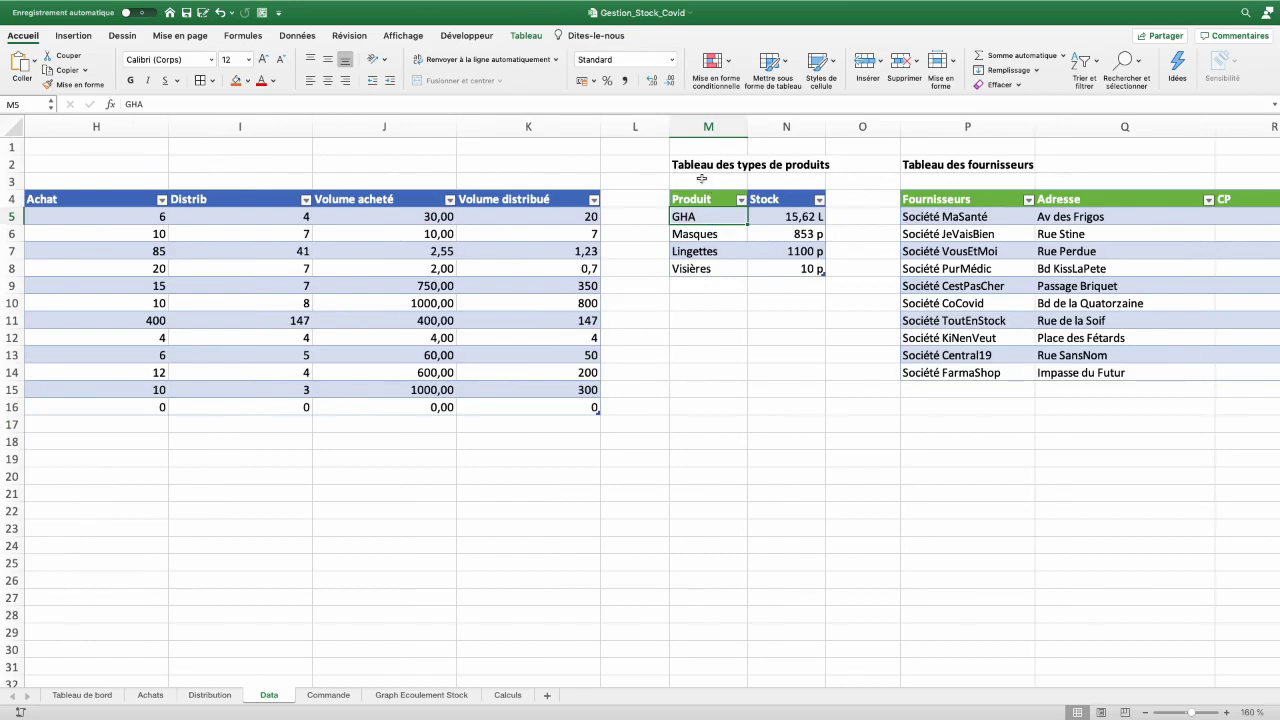
Add Spray as a new product type in M9
click(697, 288)
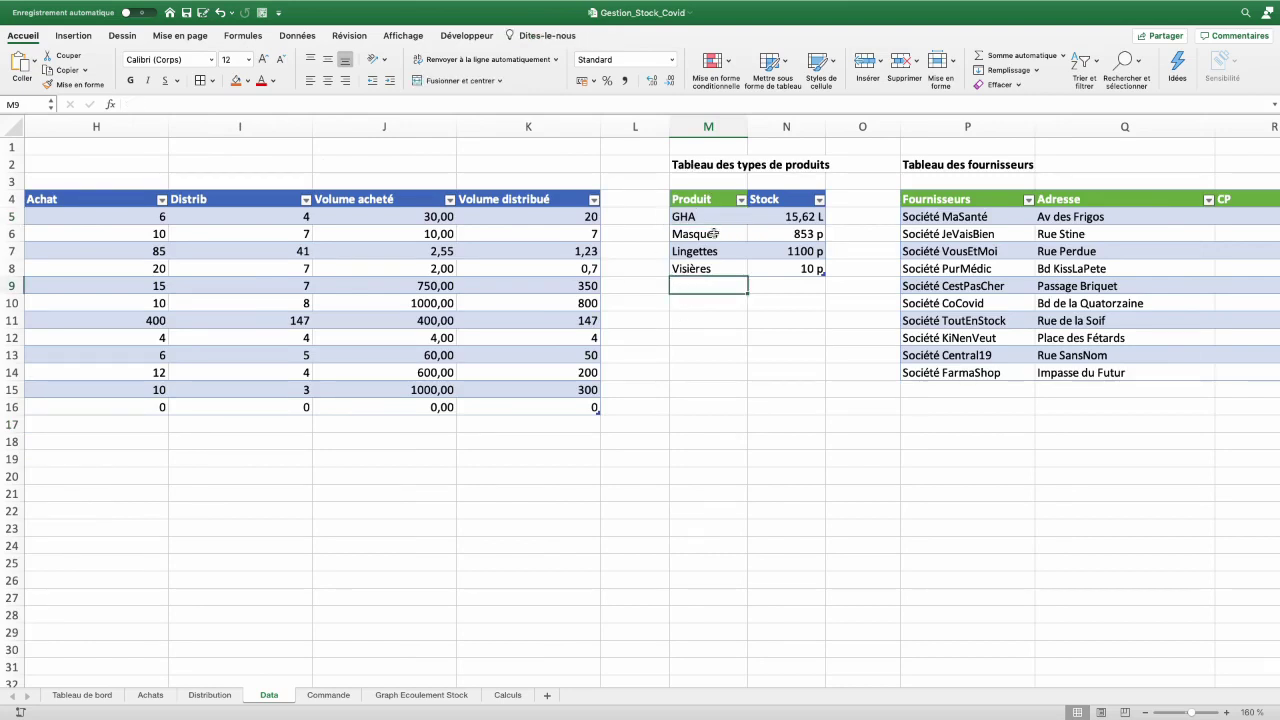
text(Spray)
key(Return)
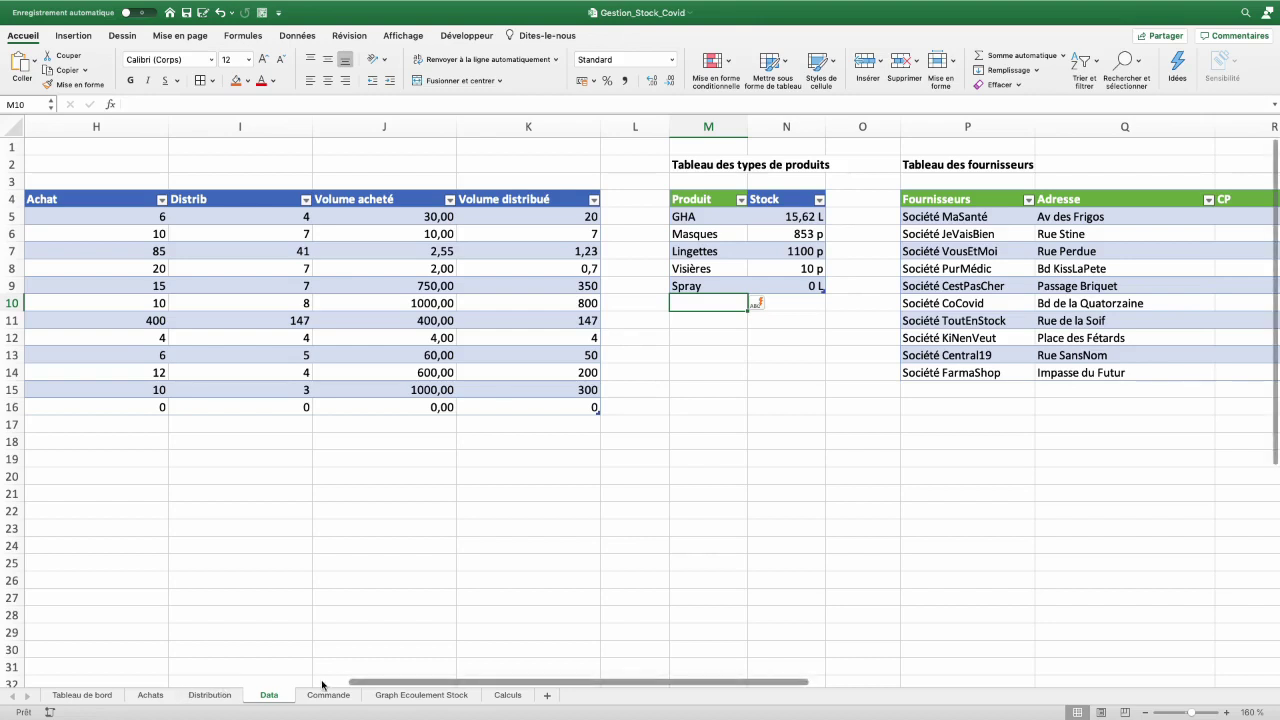
Classify Spray 50 mL under product type Spray with a minimum stock of 4
scroll(150, 407, left, 5)
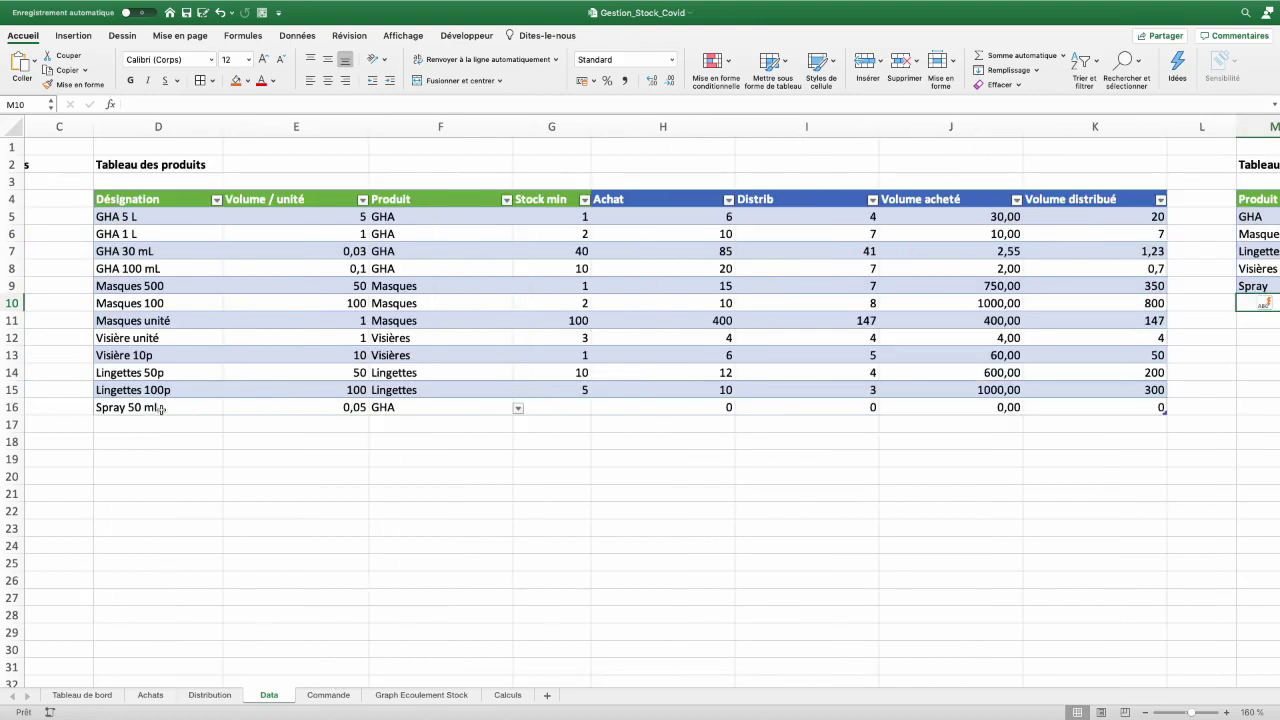
click(517, 410)
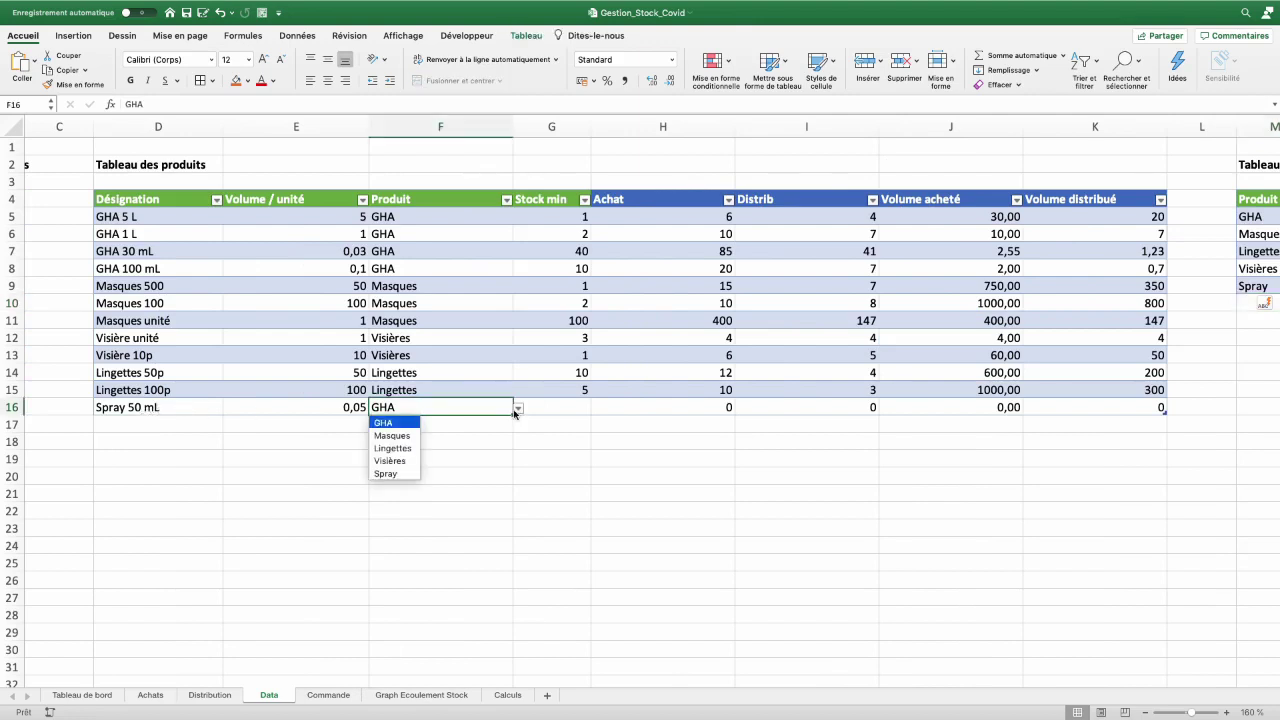
click(386, 473)
click(564, 407)
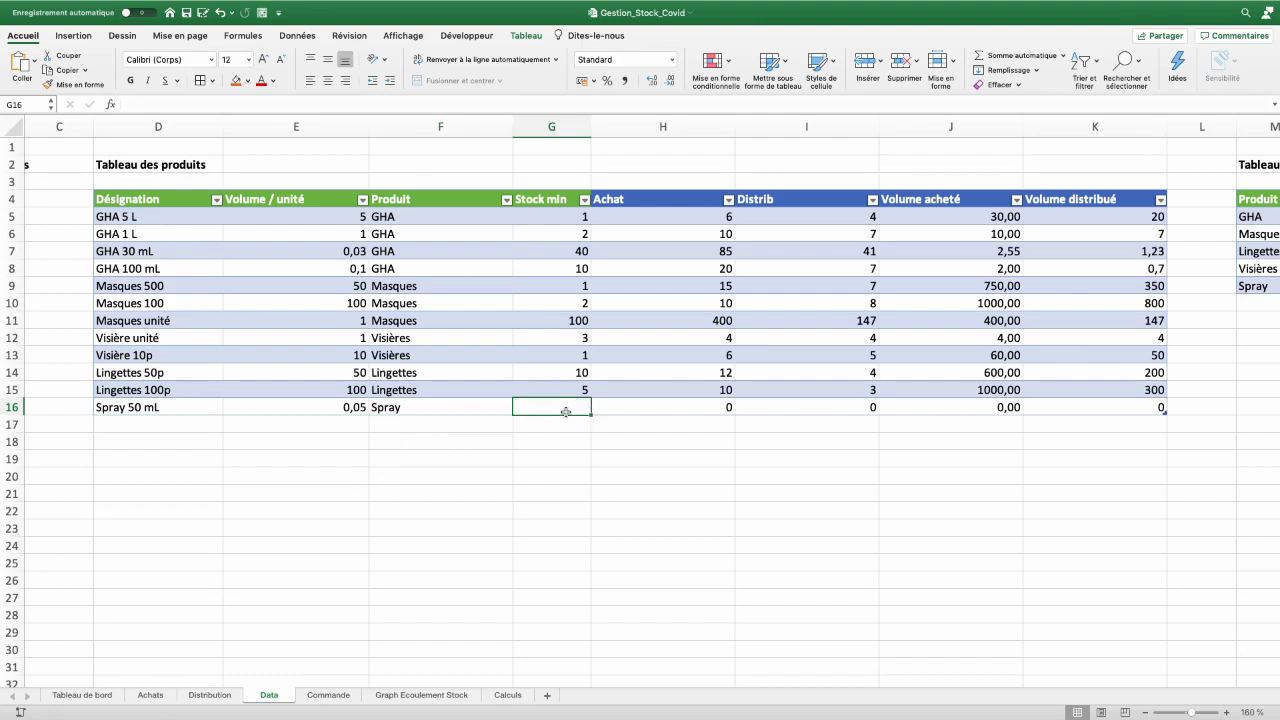
text(4)
key(Return)
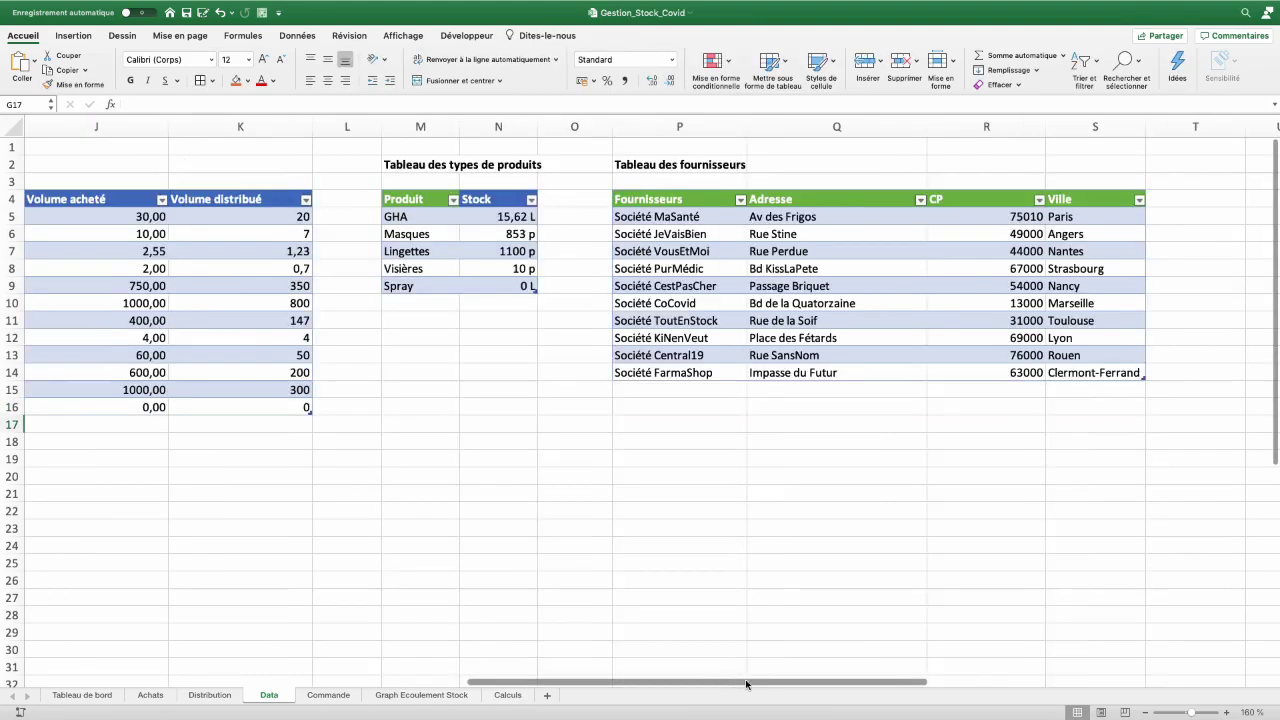
scroll(540, 380, right, 10)
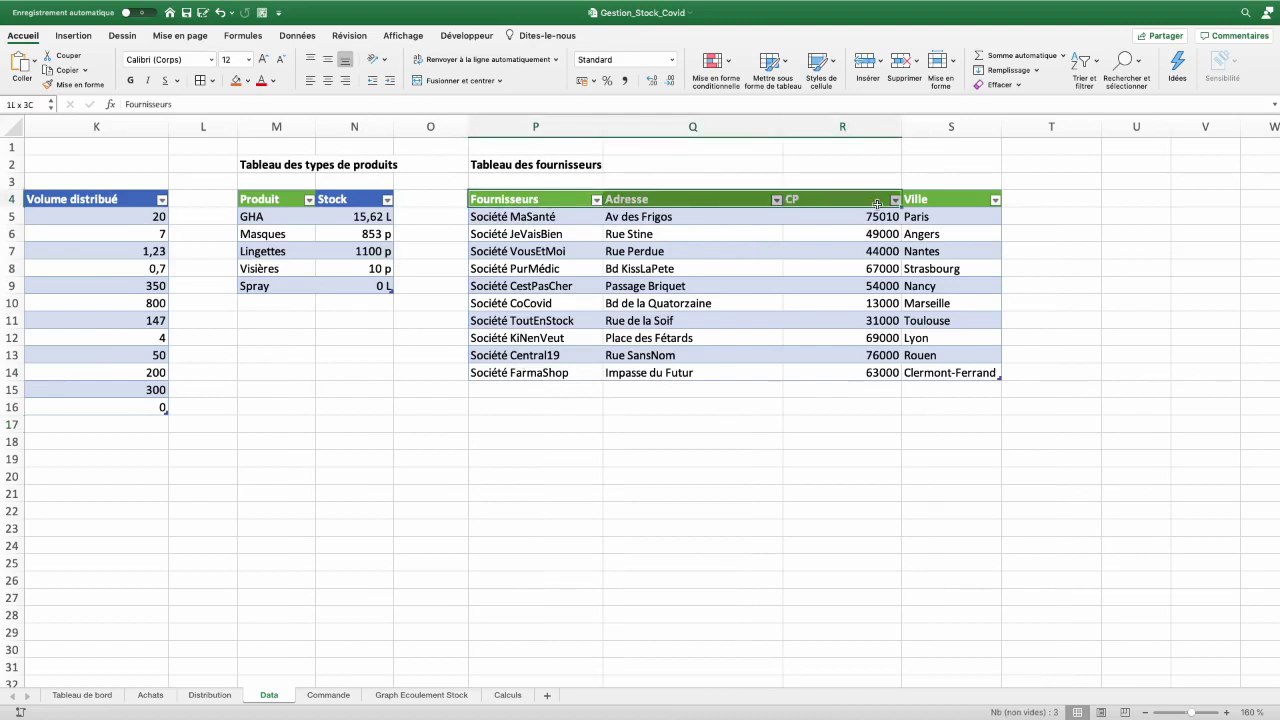
drag(529, 199, 960, 199)
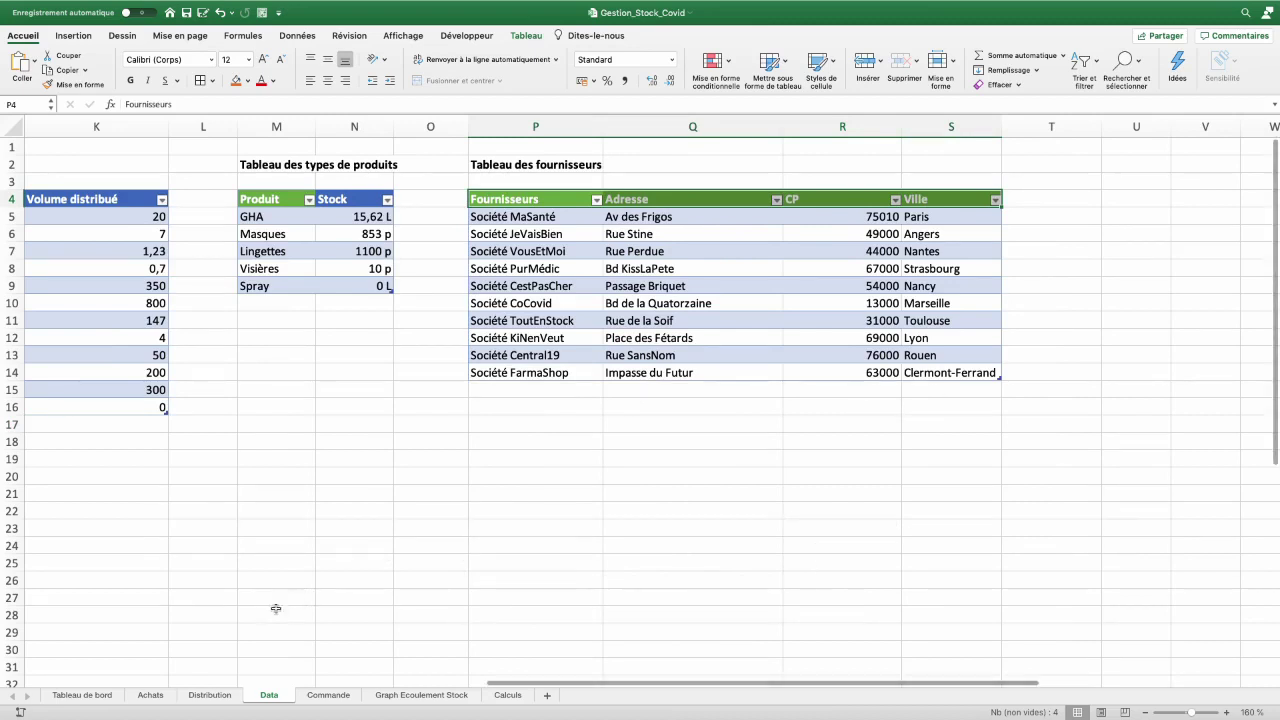
On the Achats sheet, start purchase row 14 dated 1/10/20 for Spray 50 mL
click(150, 694)
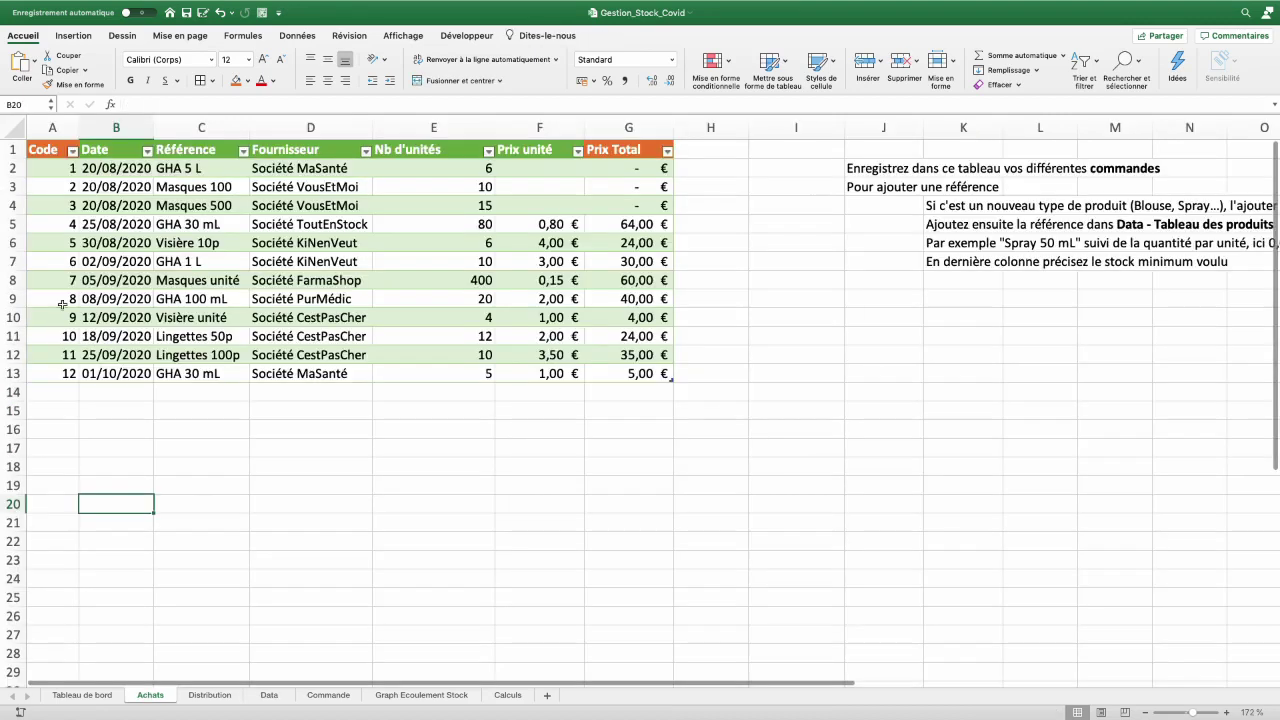
drag(120, 150, 478, 149)
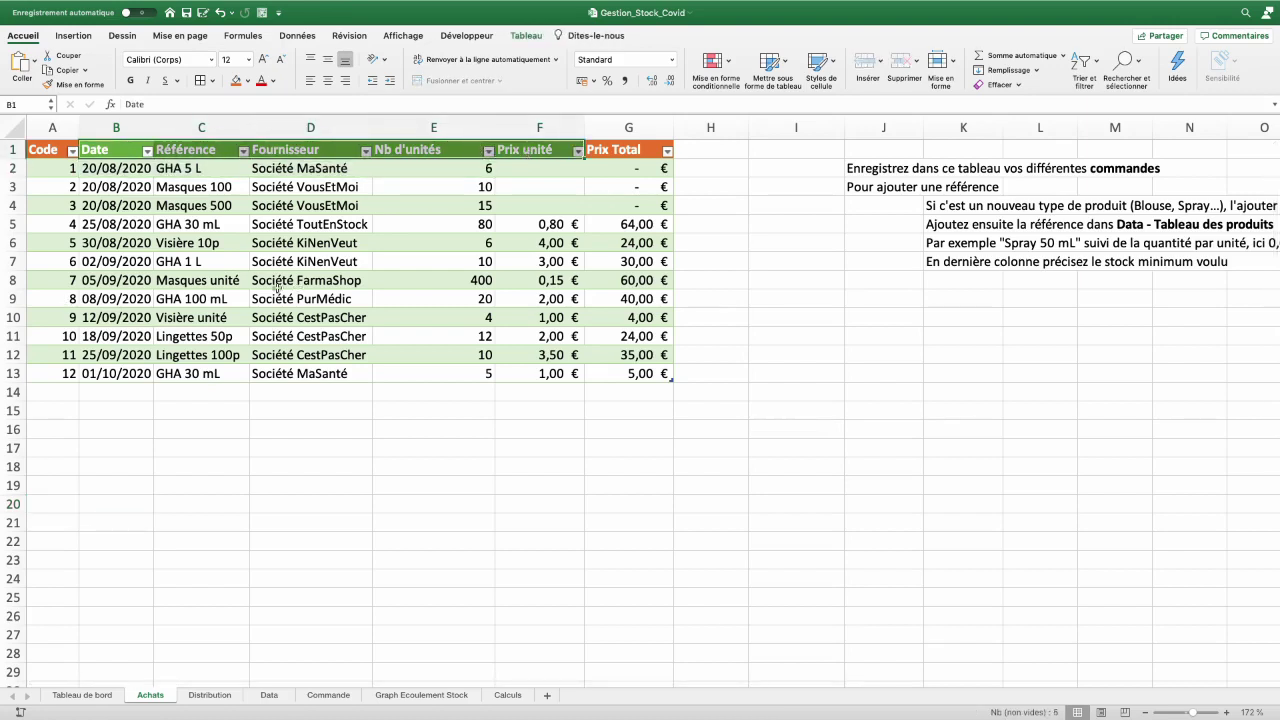
click(125, 396)
text(1/10/20)
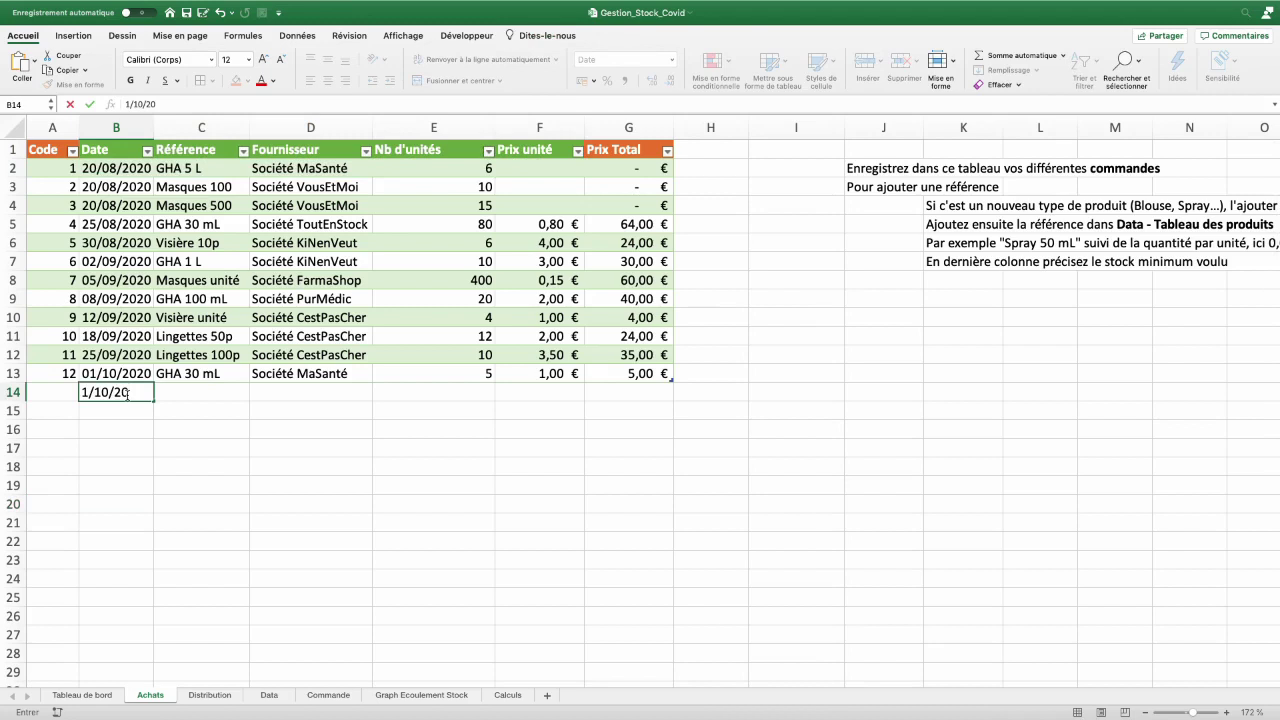
click(217, 397)
click(255, 396)
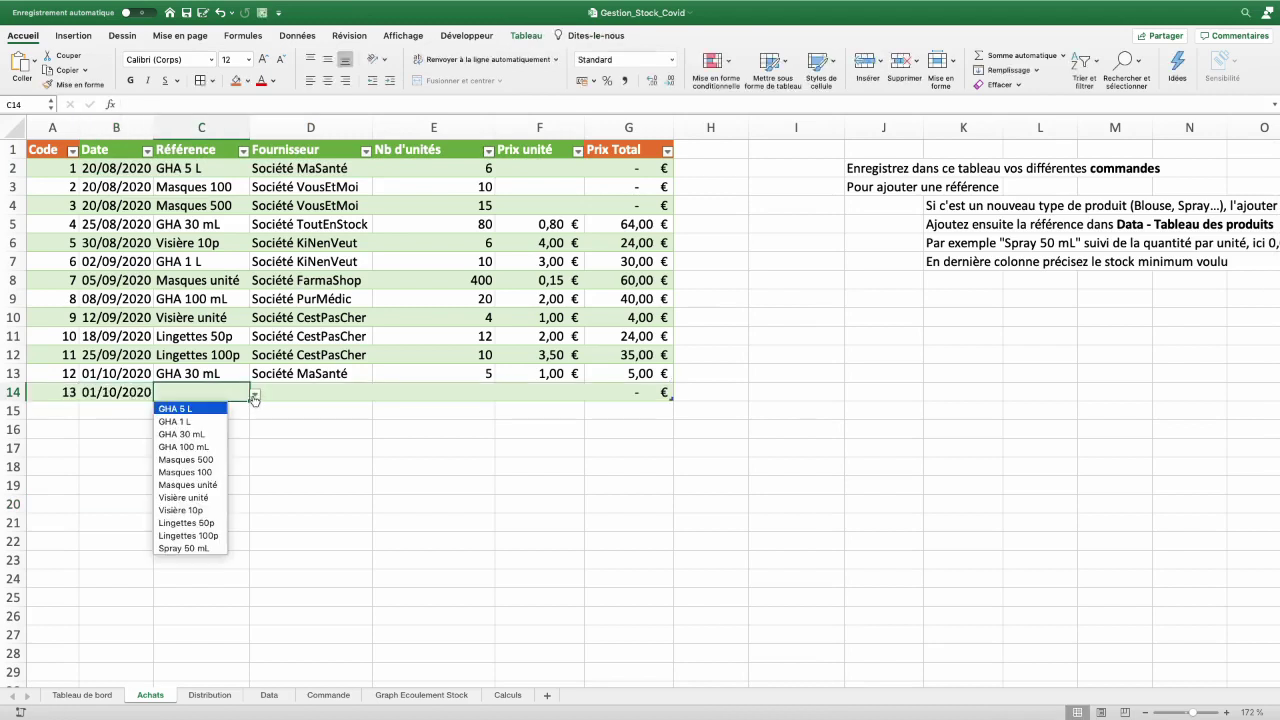
click(195, 551)
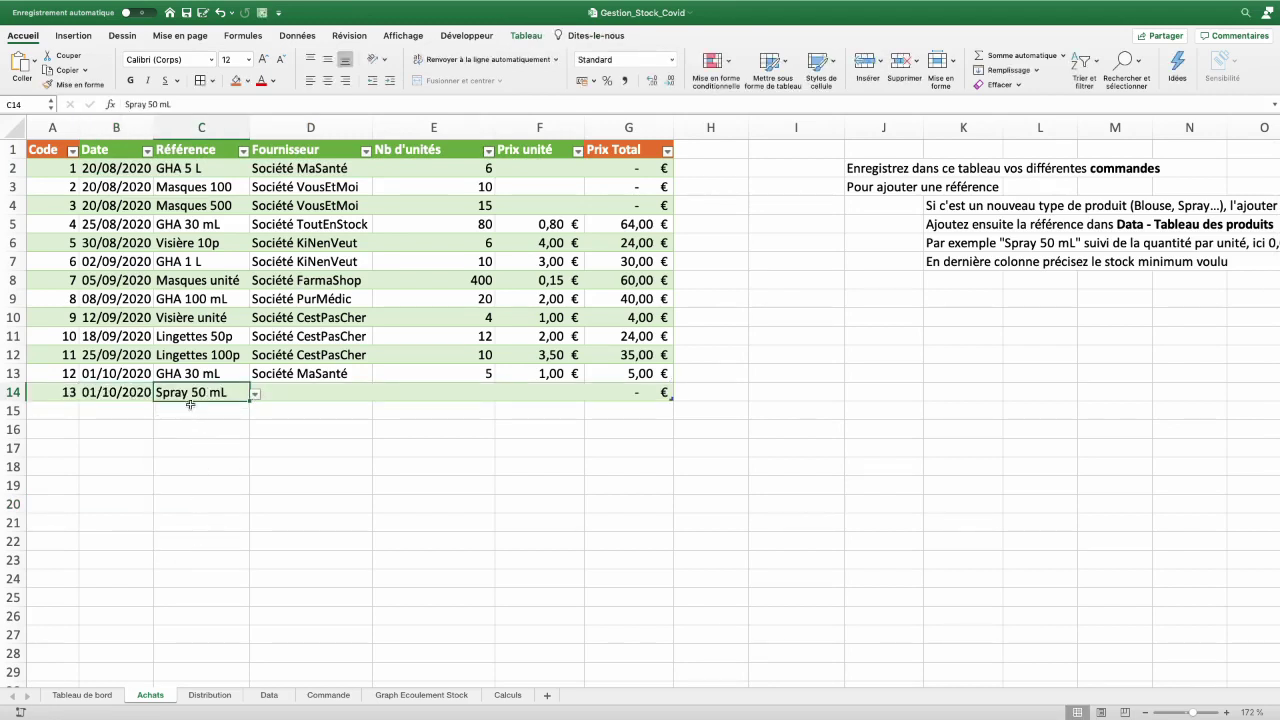
Set the purchase's supplier to Société KiNenVeut, 10 units at 0,90 € each
click(308, 395)
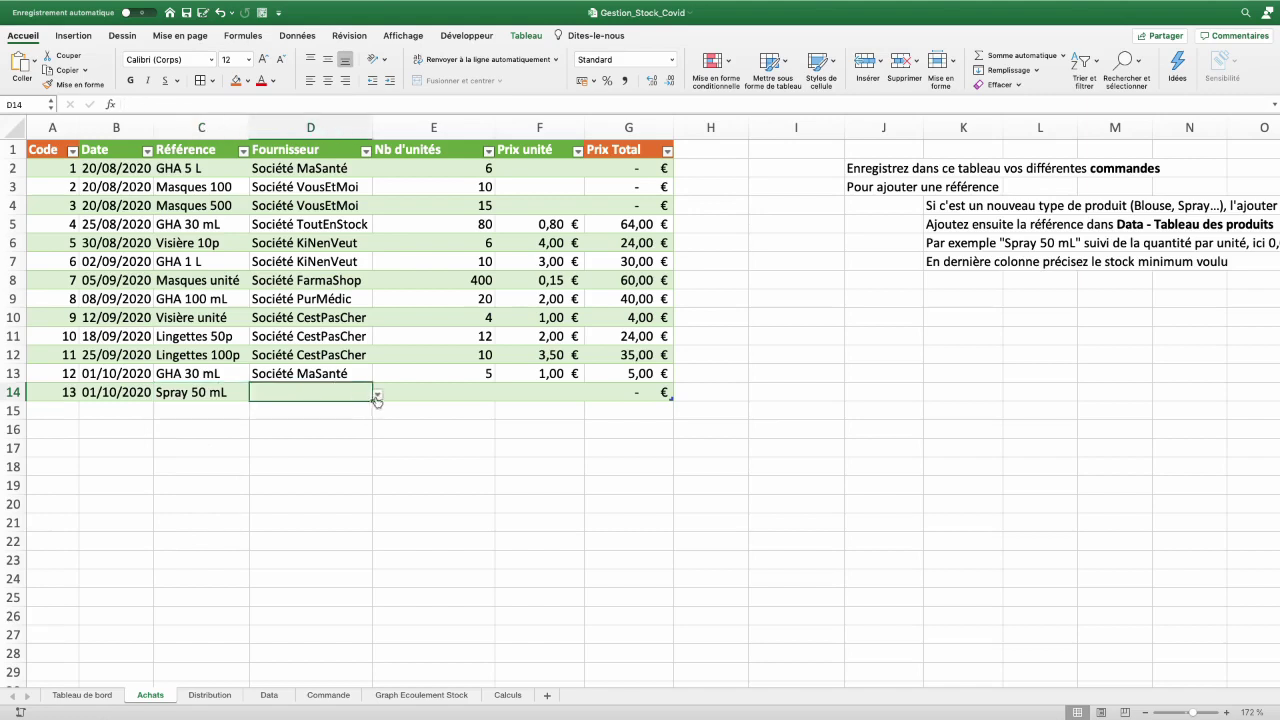
click(377, 397)
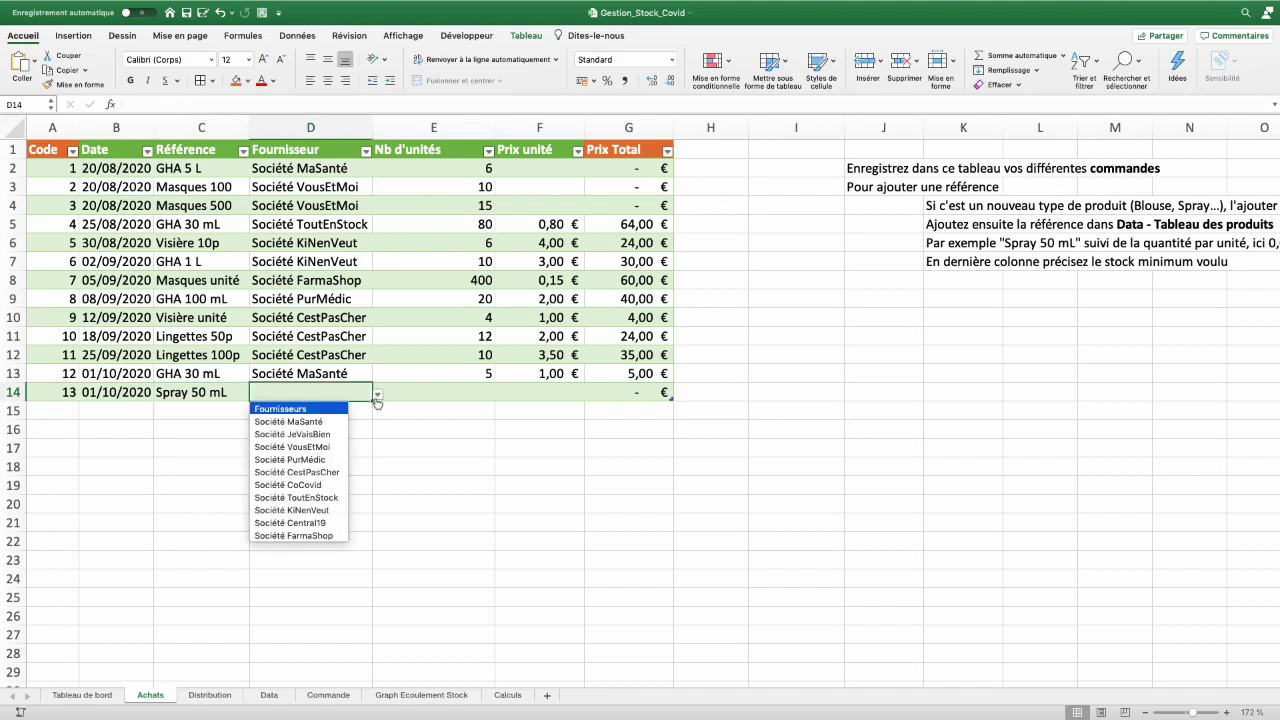
click(295, 512)
click(465, 393)
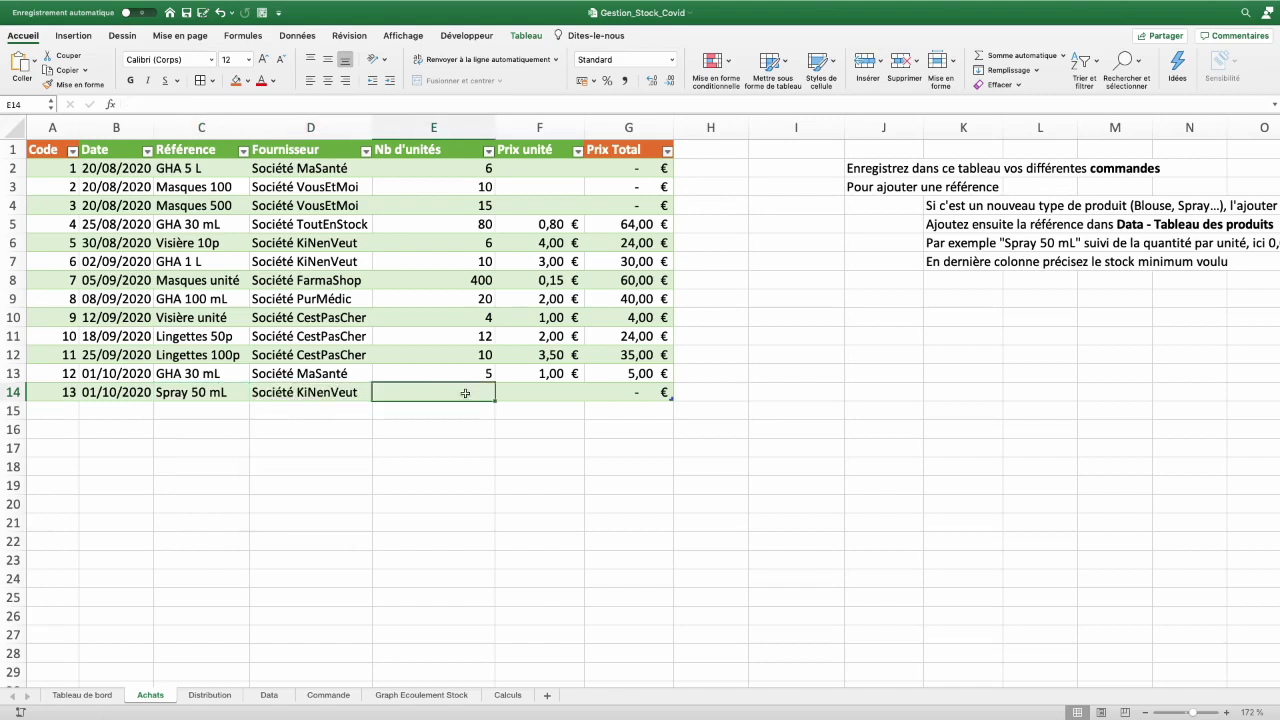
text(10)
key(Tab)
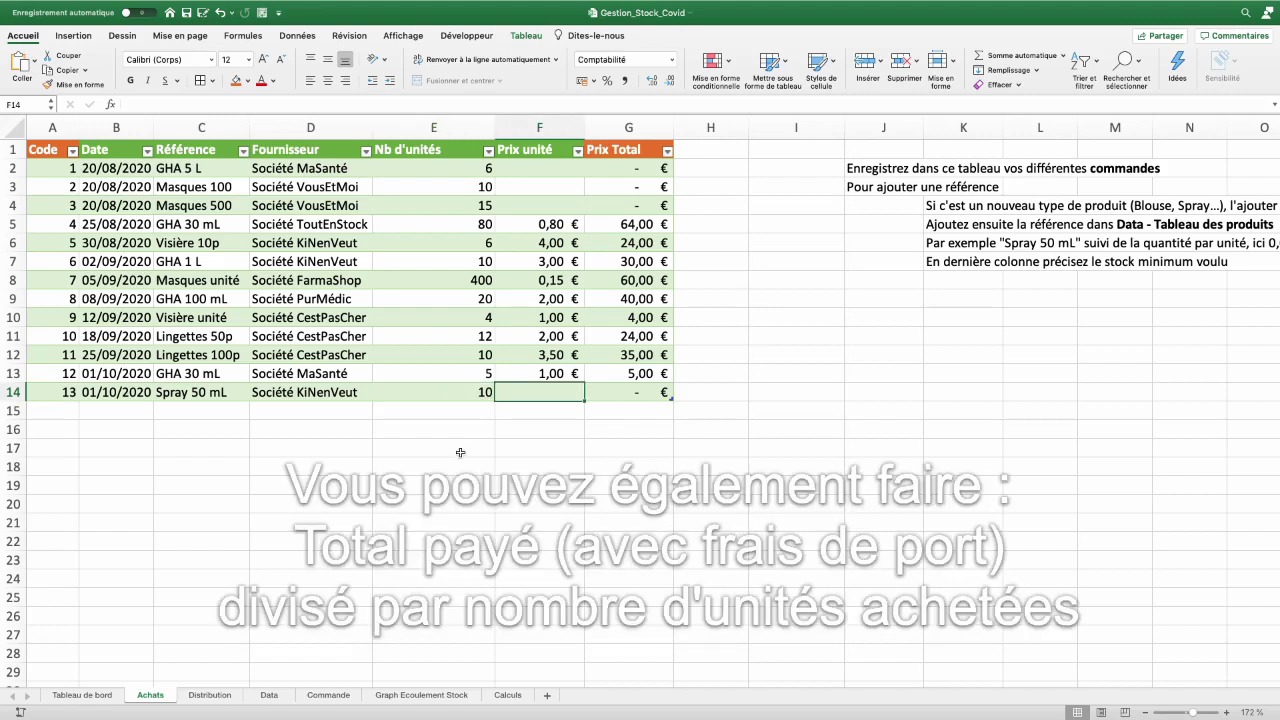
text(0,9)
key(Return)
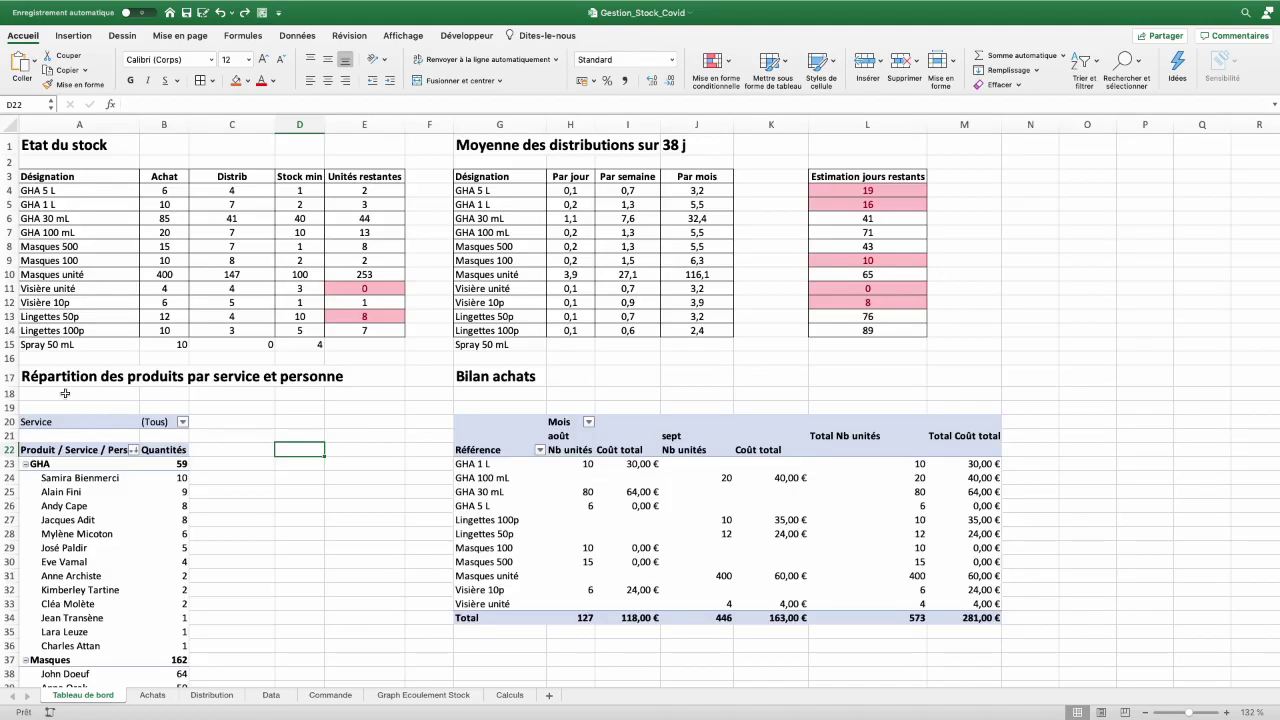
click(164, 344)
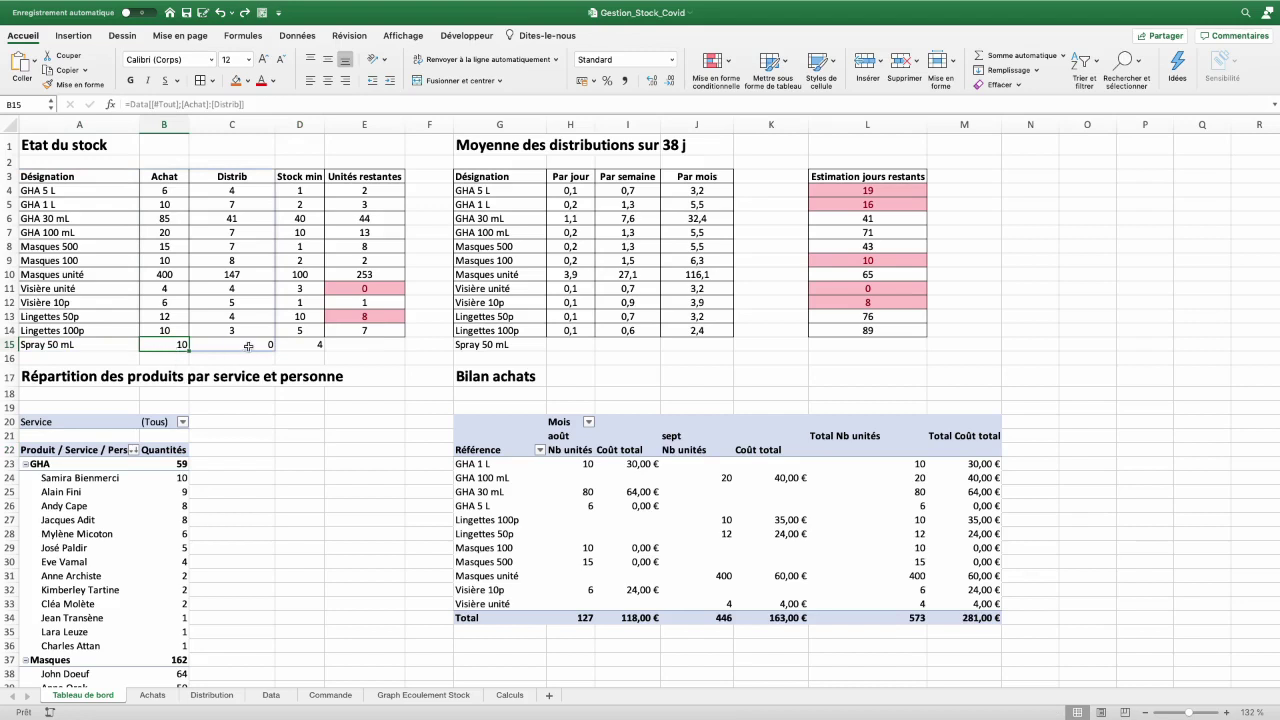
key(Up)
key(Right)
key(Right)
key(Right)
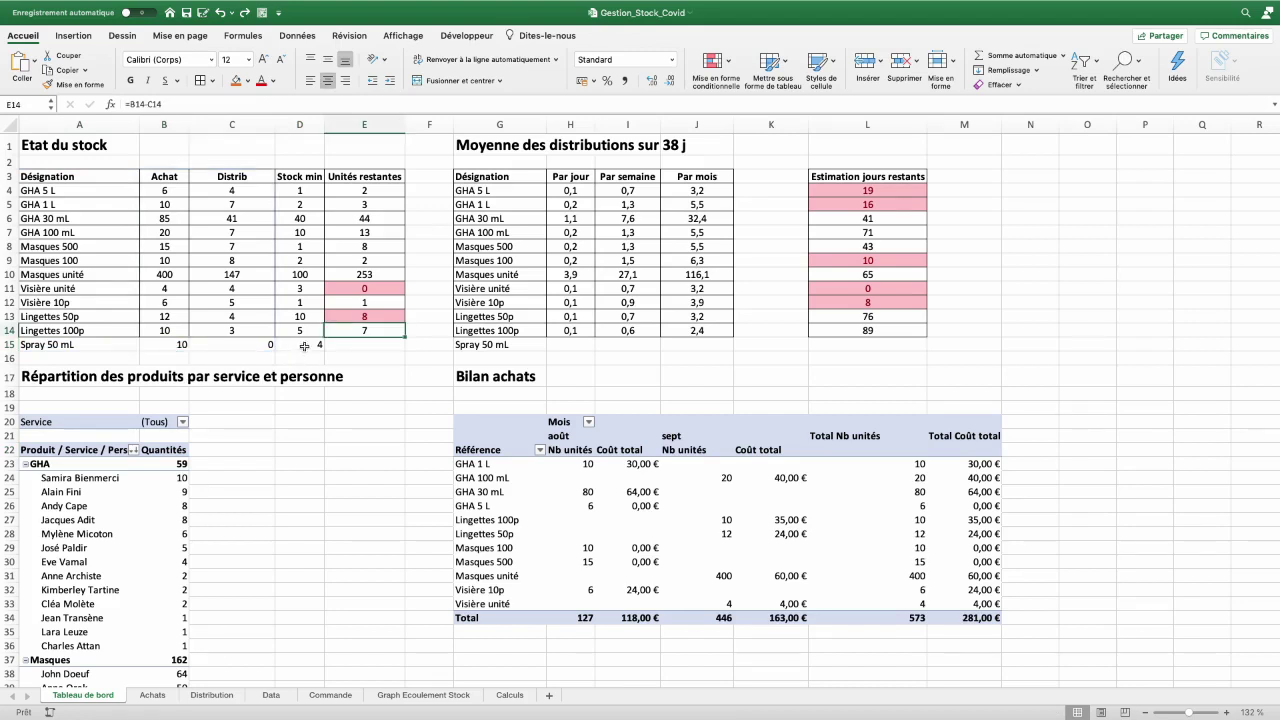
click(160, 405)
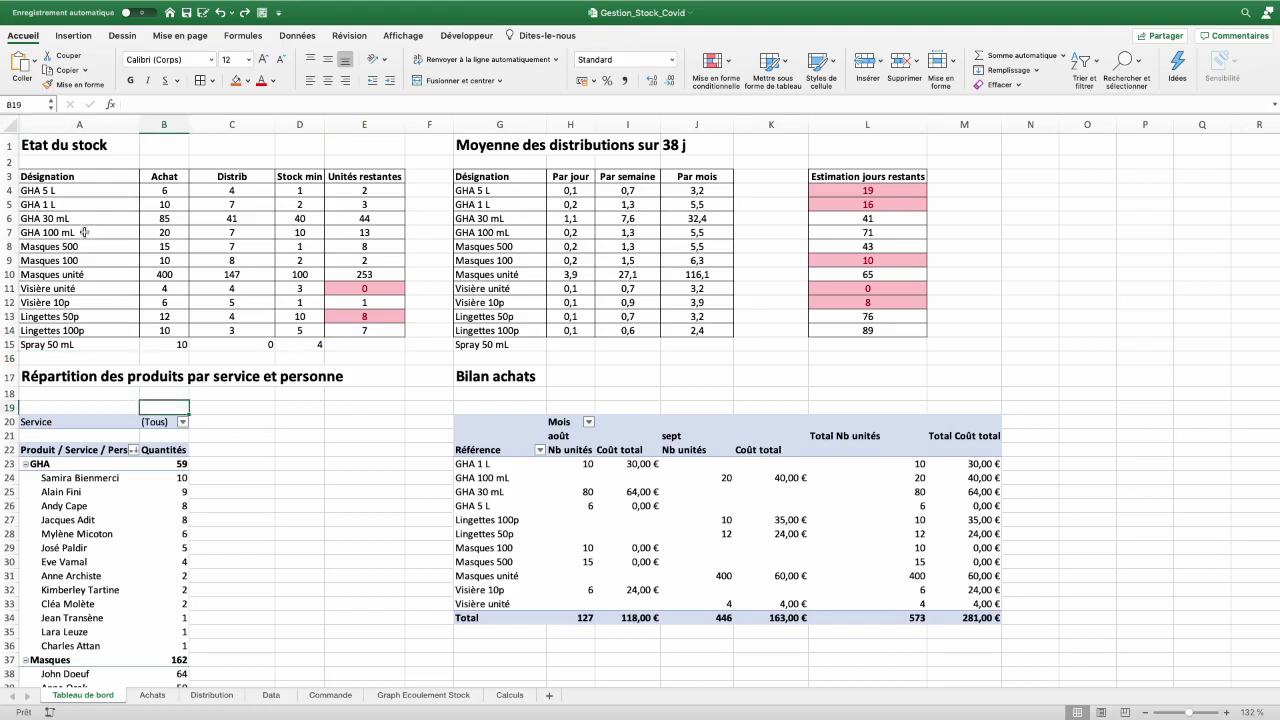
drag(66, 191, 66, 342)
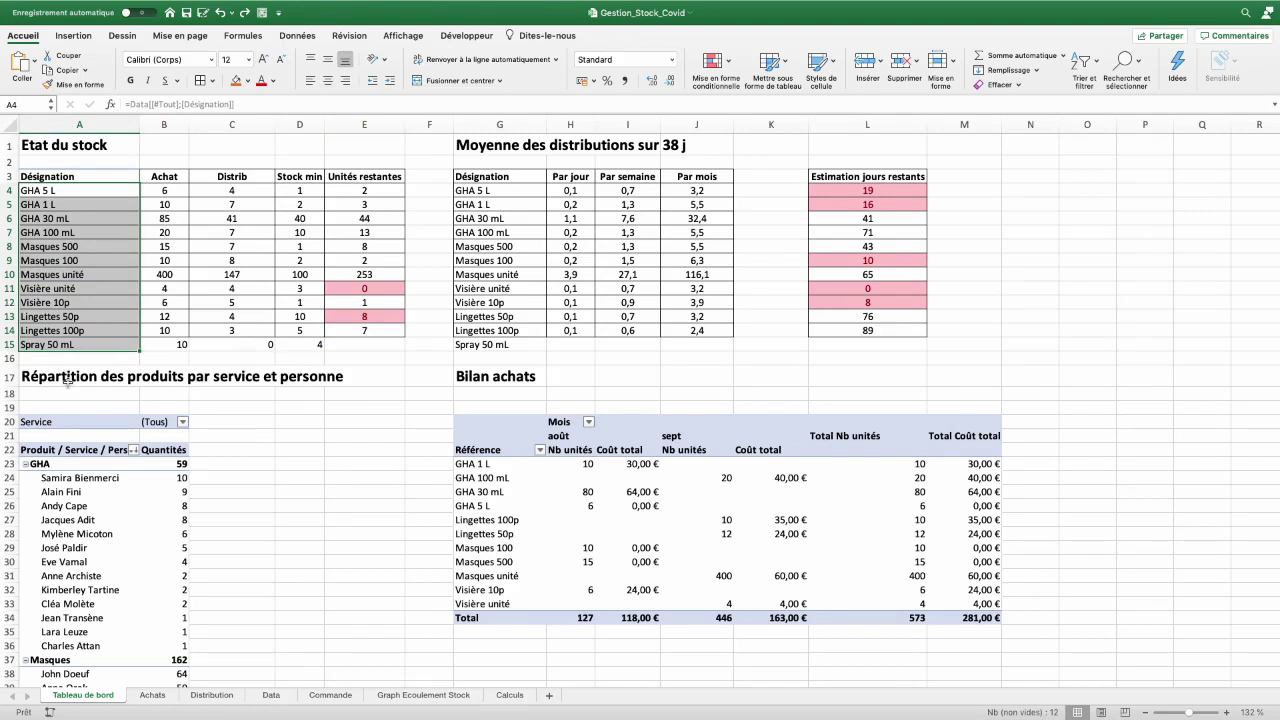
click(62, 372)
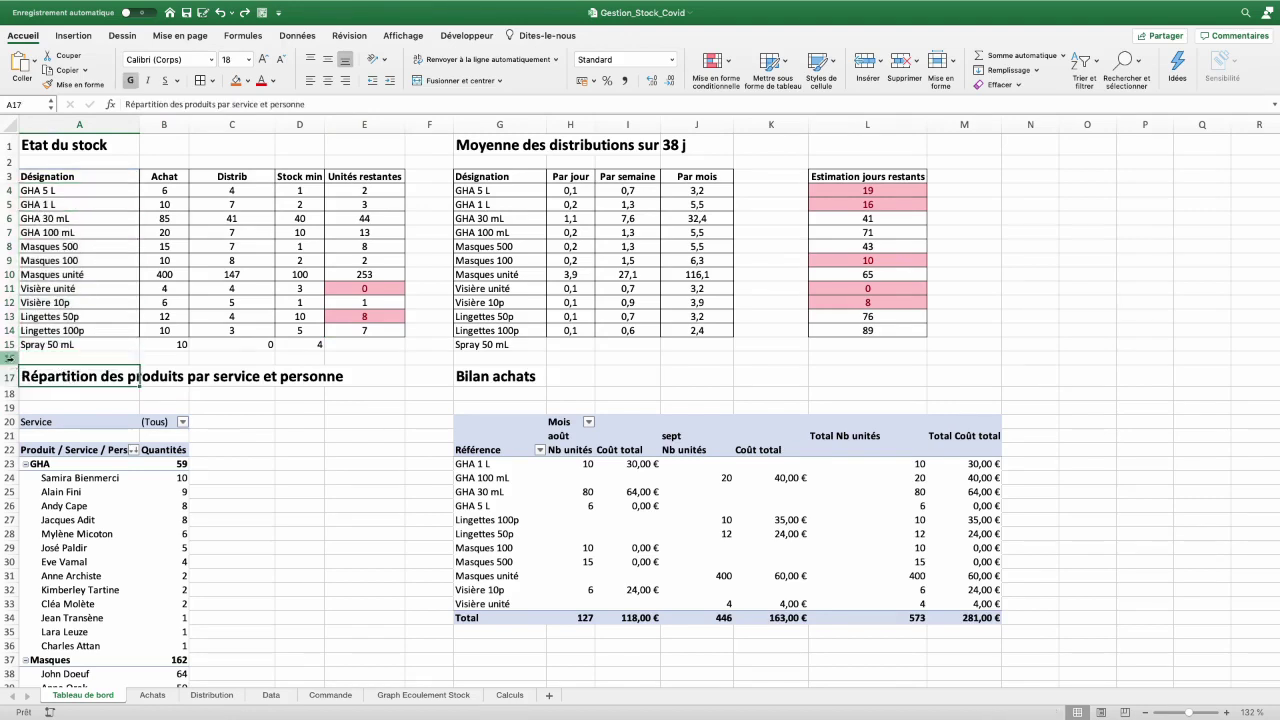
right_click(9, 357)
key(Escape)
Insert blank rows below the stock table, above the distribution section
drag(9, 357, 9, 365)
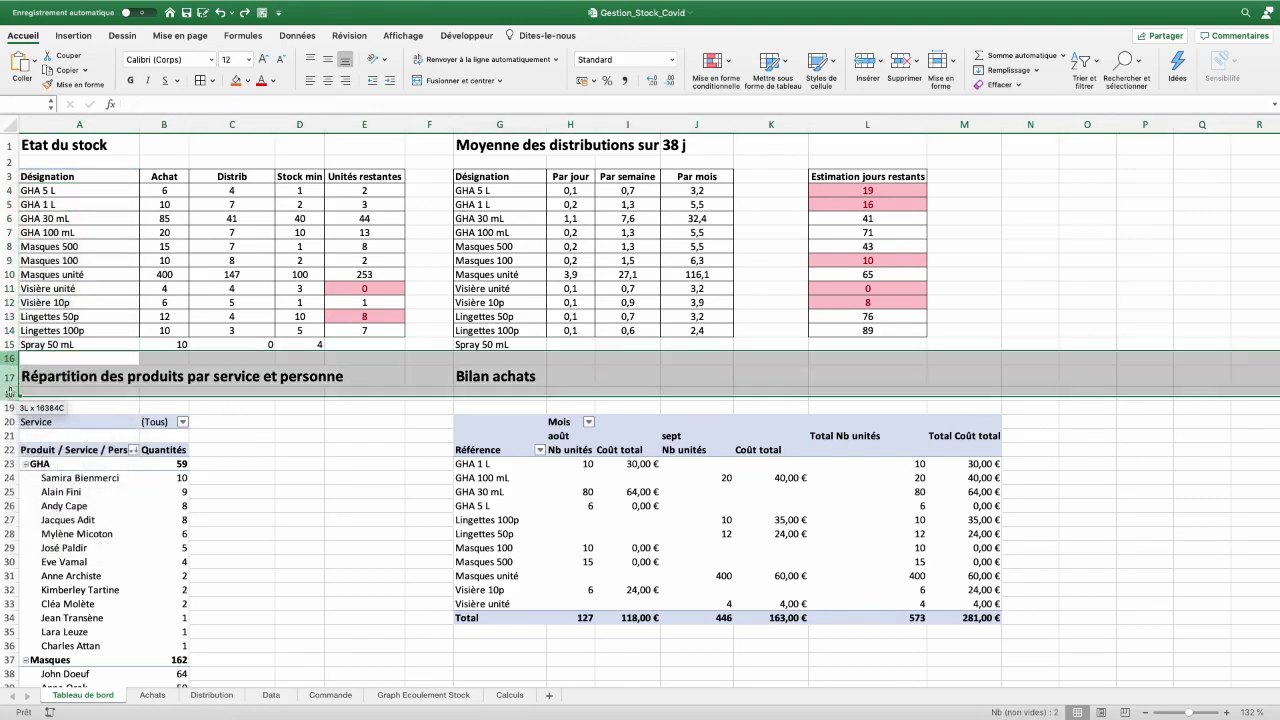
right_click(9, 375)
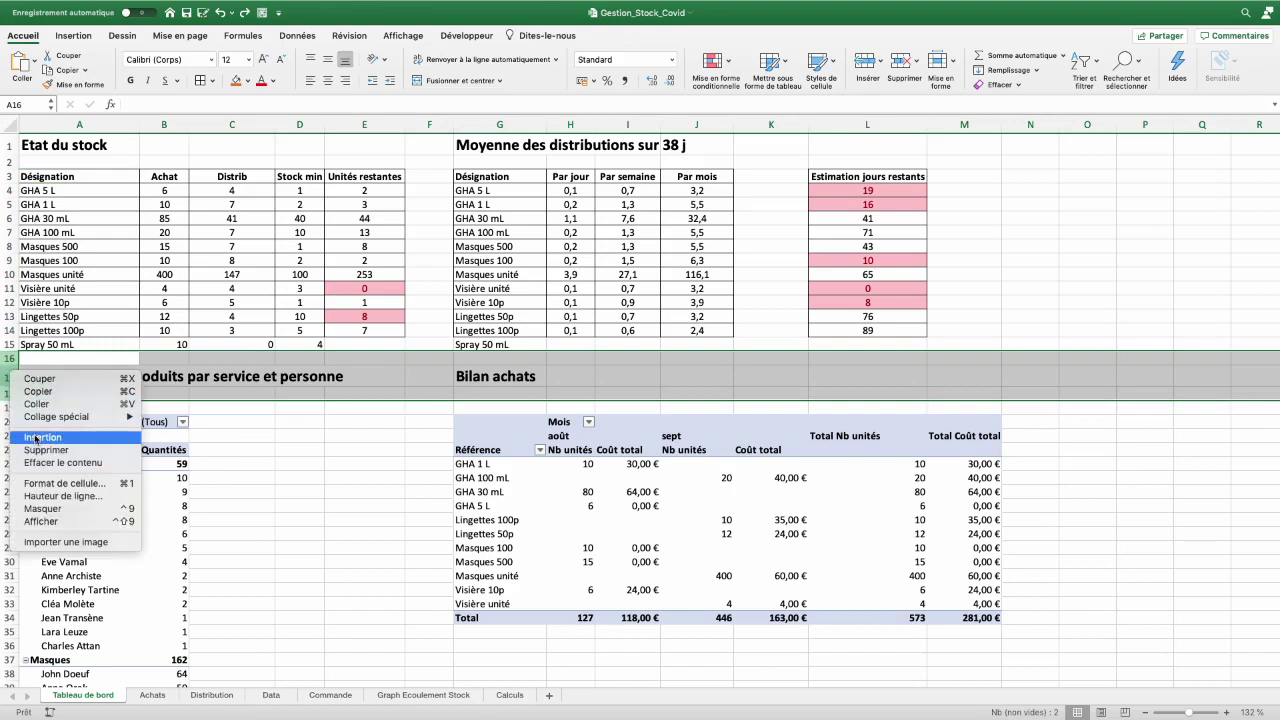
click(42, 437)
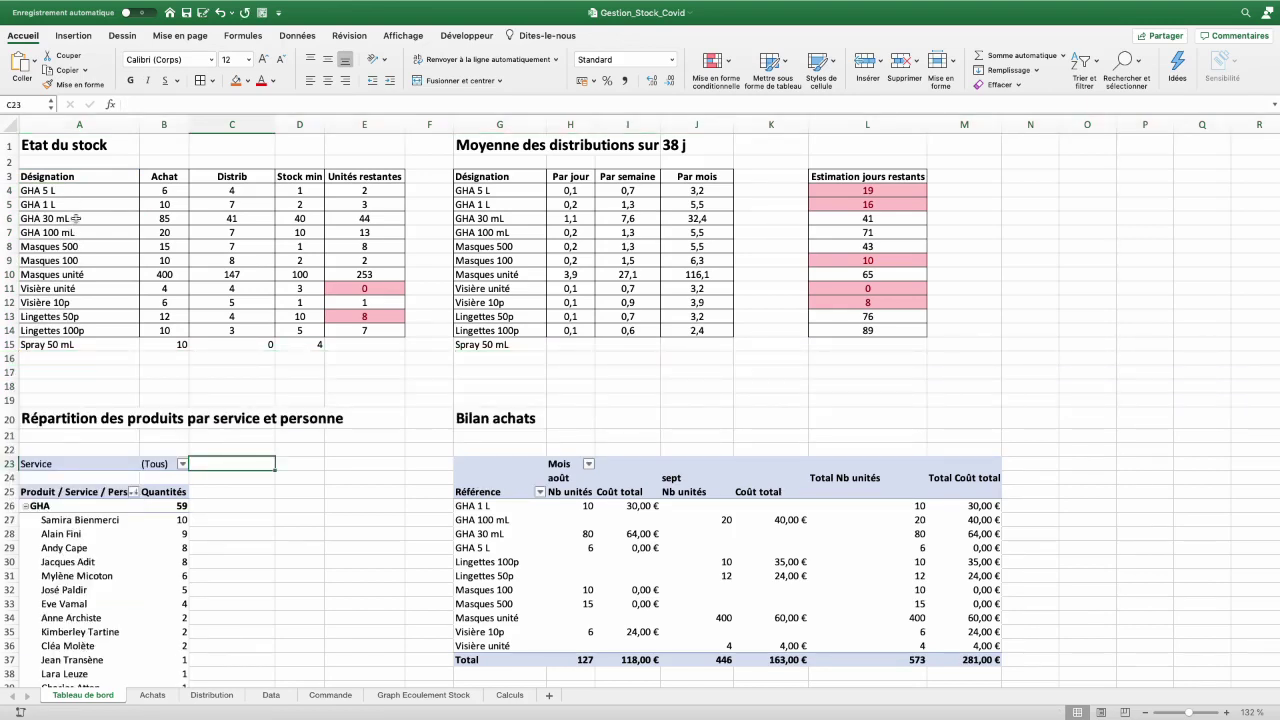
Copy the Lingettes 100p remaining-units and average formulas down to the Spray 50 mL row
key(super+z)
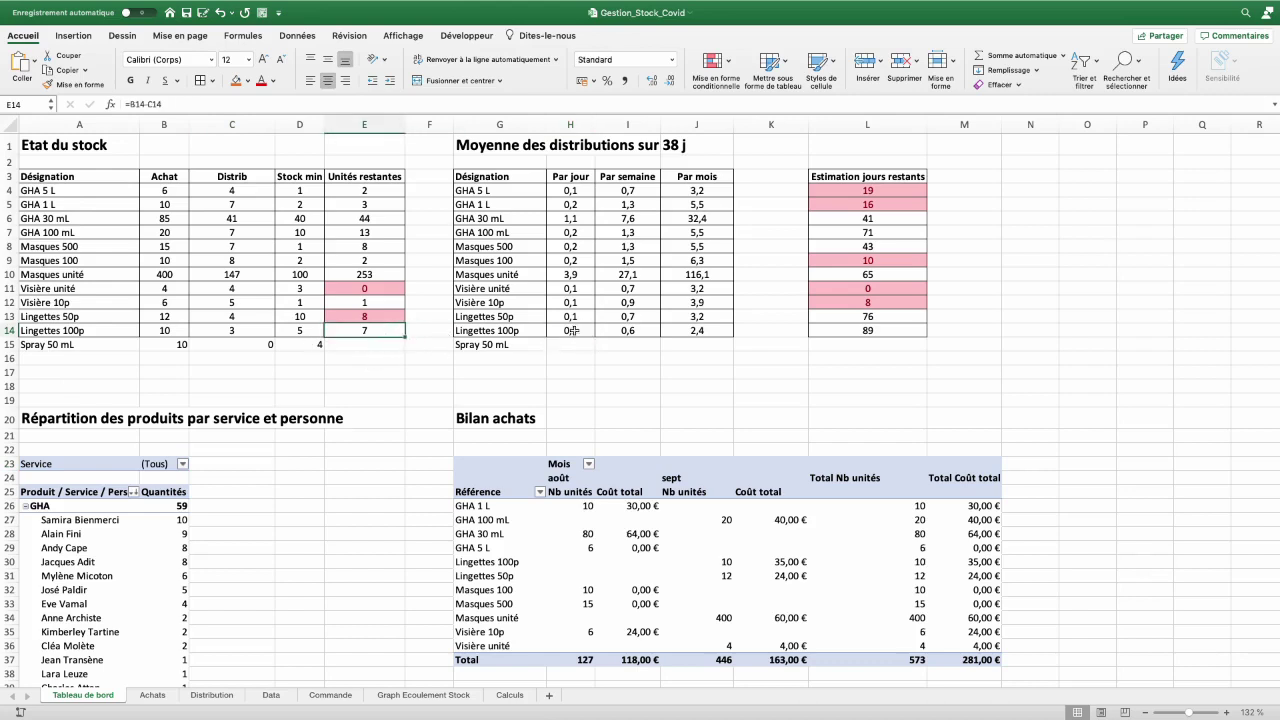
drag(578, 331, 693, 333)
click(384, 335)
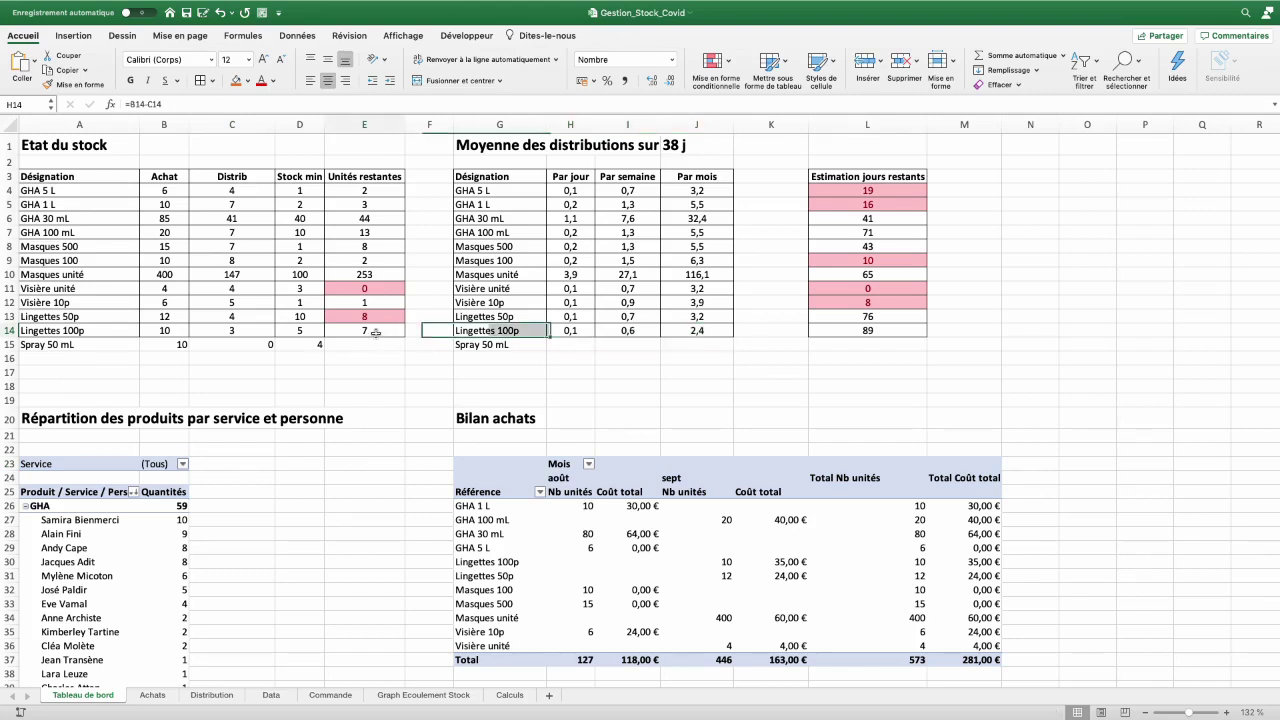
drag(404, 339, 404, 353)
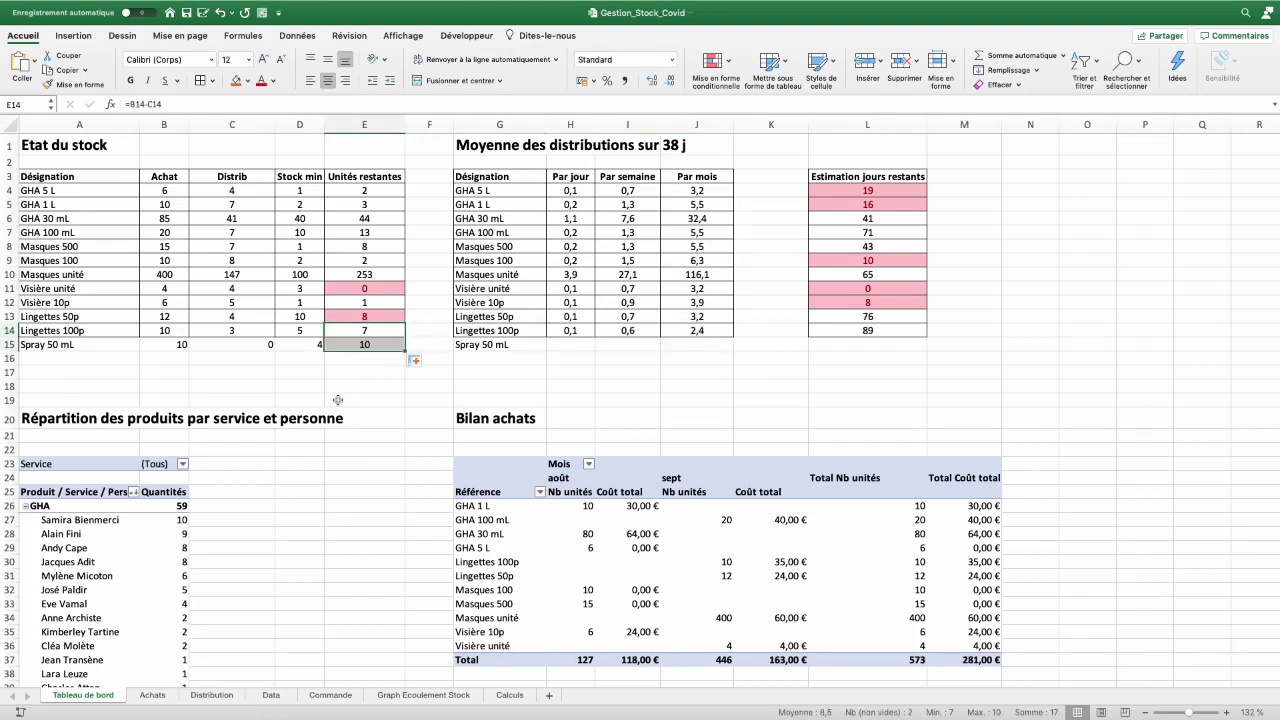
mouse_move(568, 332)
mouse_down()
mouse_move(690, 333)
mouse_move(733, 353)
mouse_up()
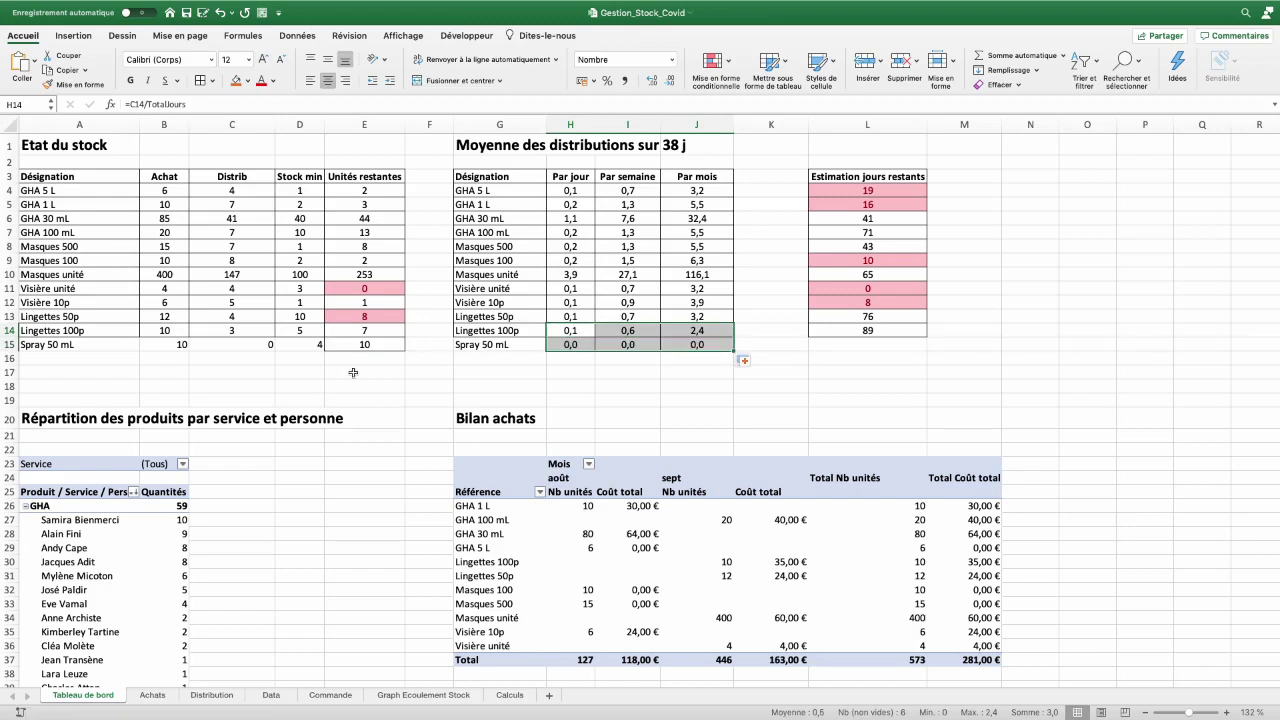
drag(64, 331, 368, 332)
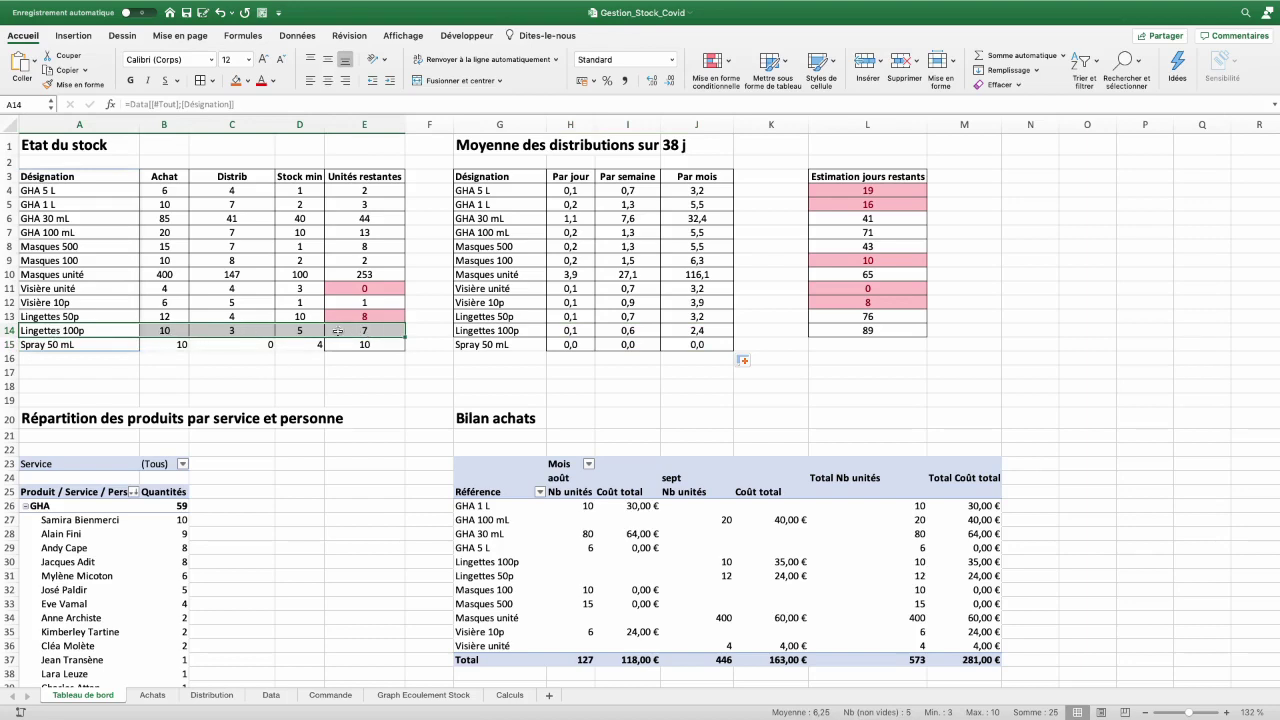
Copy the Lingettes 100p stock row's formatting onto the Spray 50 mL row A15:E15
click(47, 85)
drag(45, 344, 394, 348)
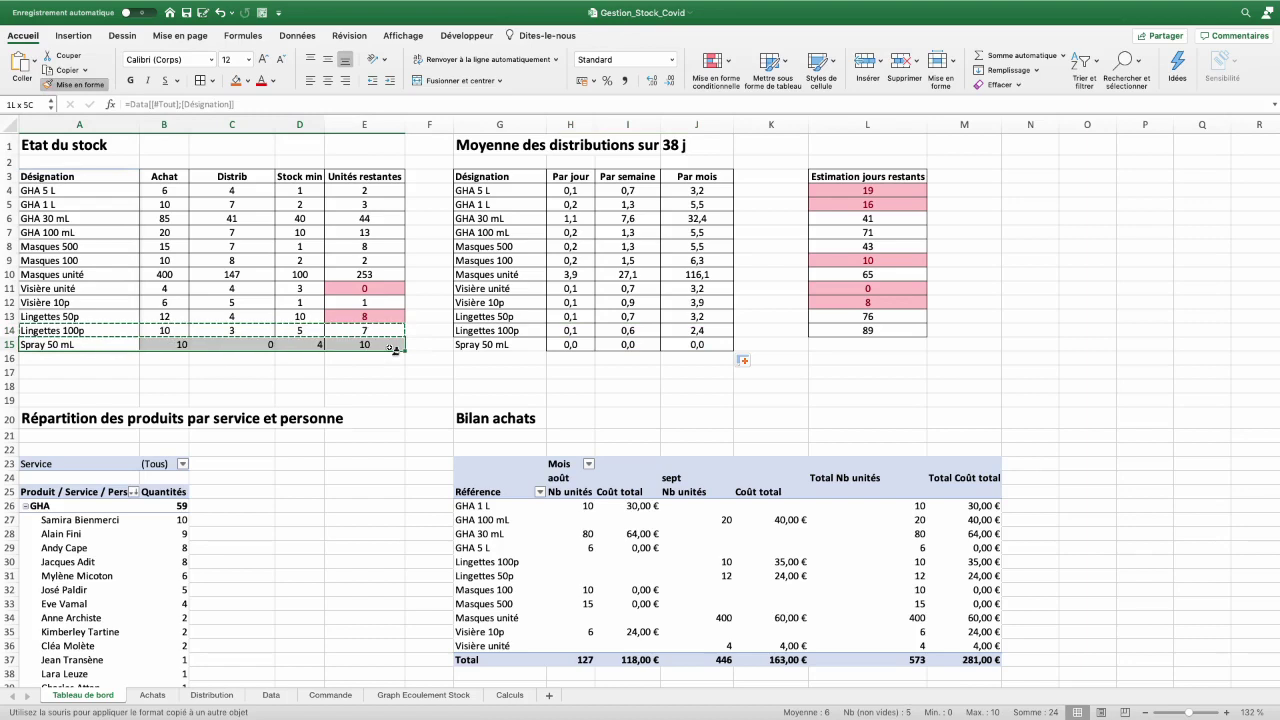
click(230, 385)
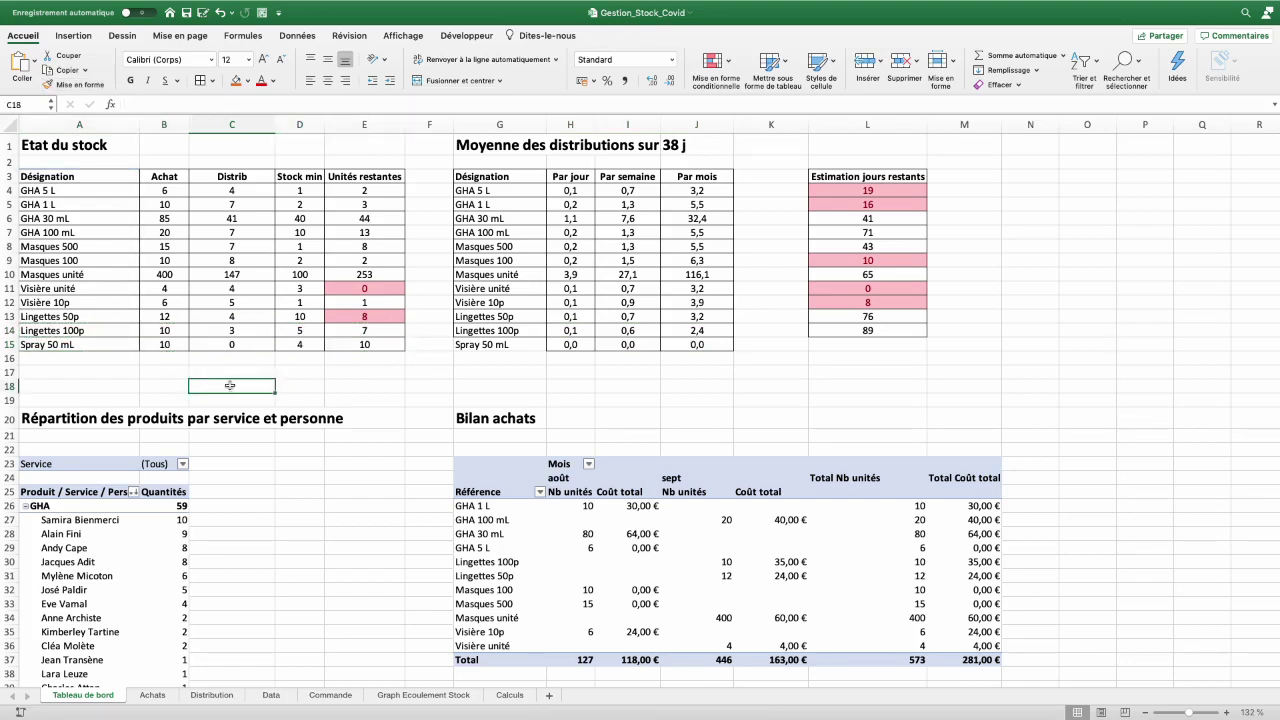
Copy the averages row formatting from G14:J14 onto the Spray 50 mL row G15:J15
drag(505, 330, 700, 331)
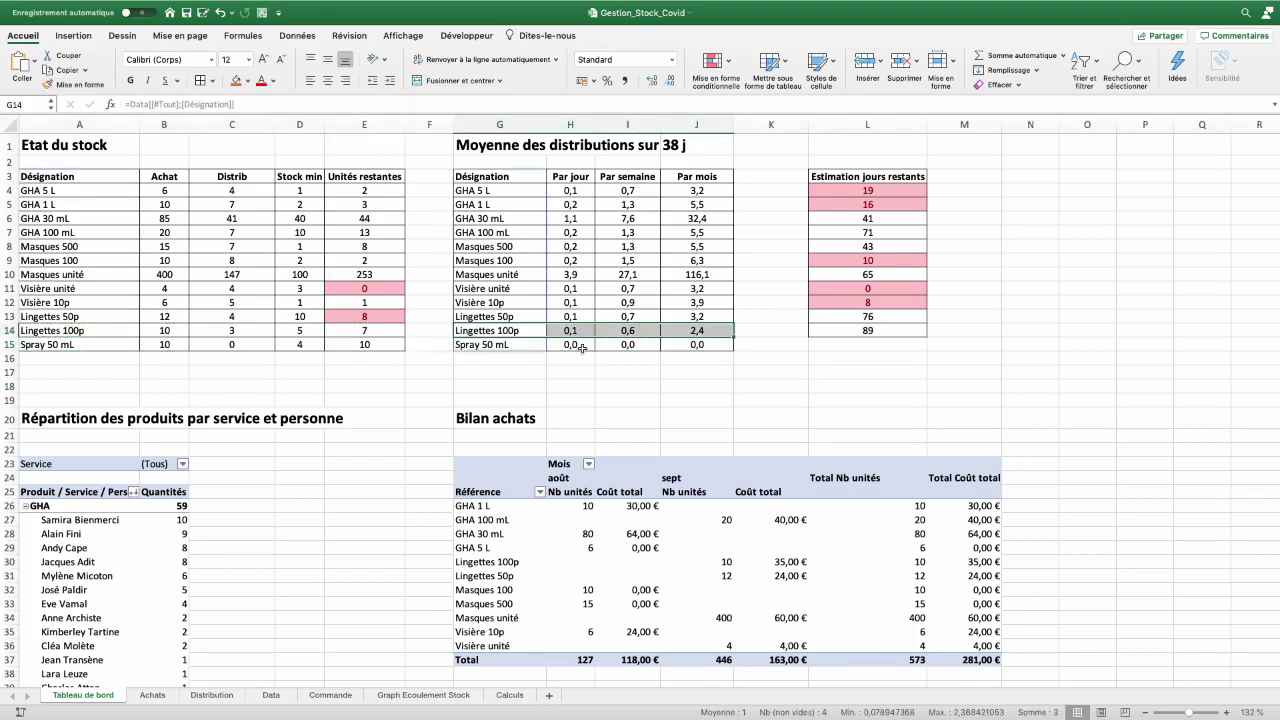
click(49, 86)
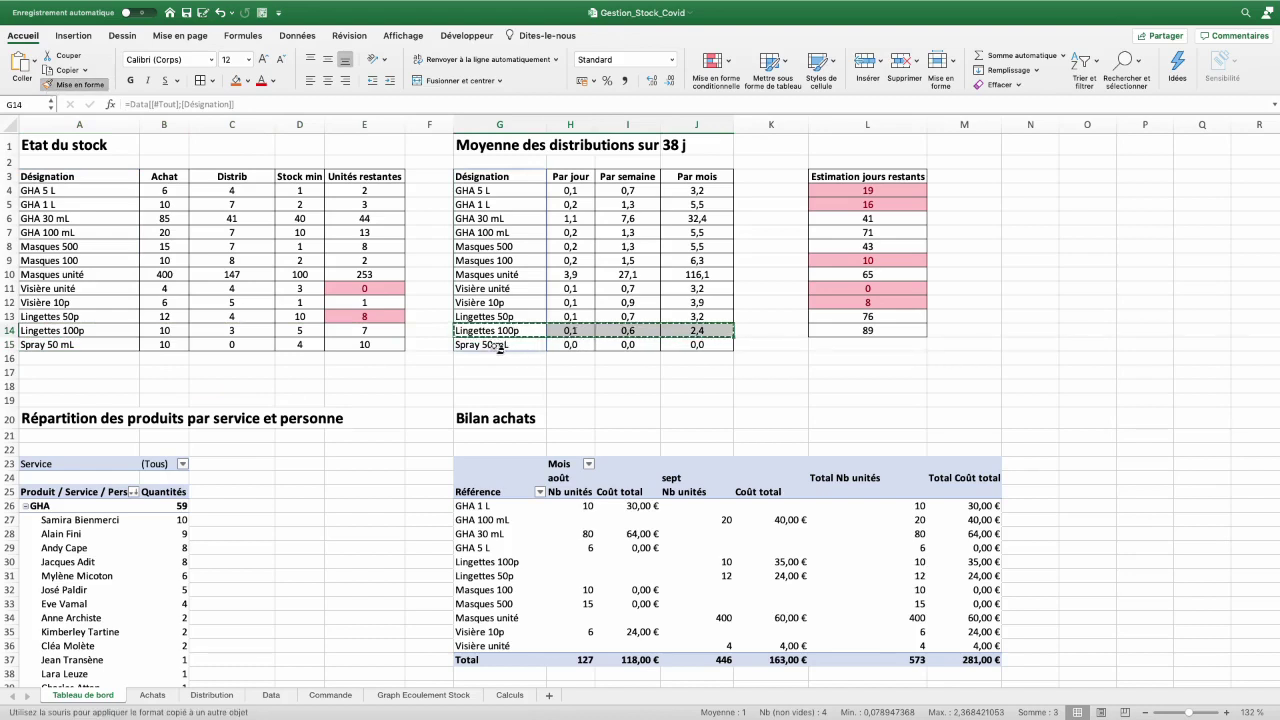
click(499, 346)
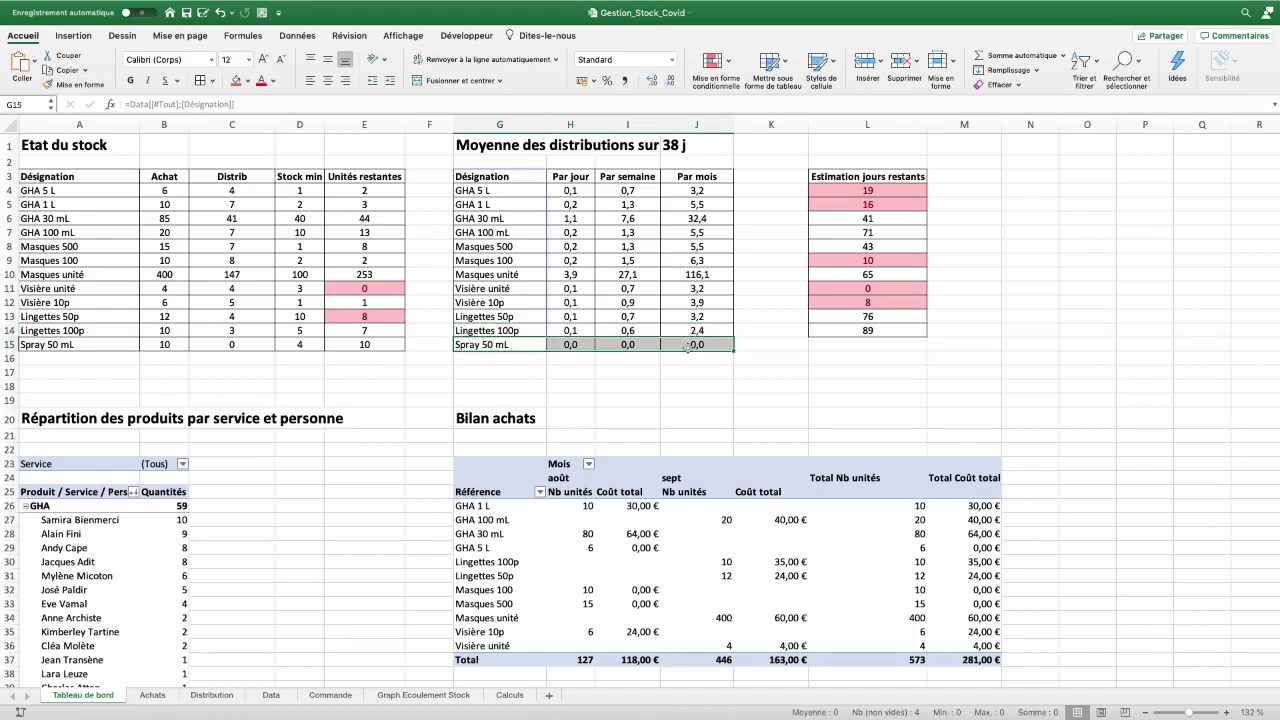
click(867, 400)
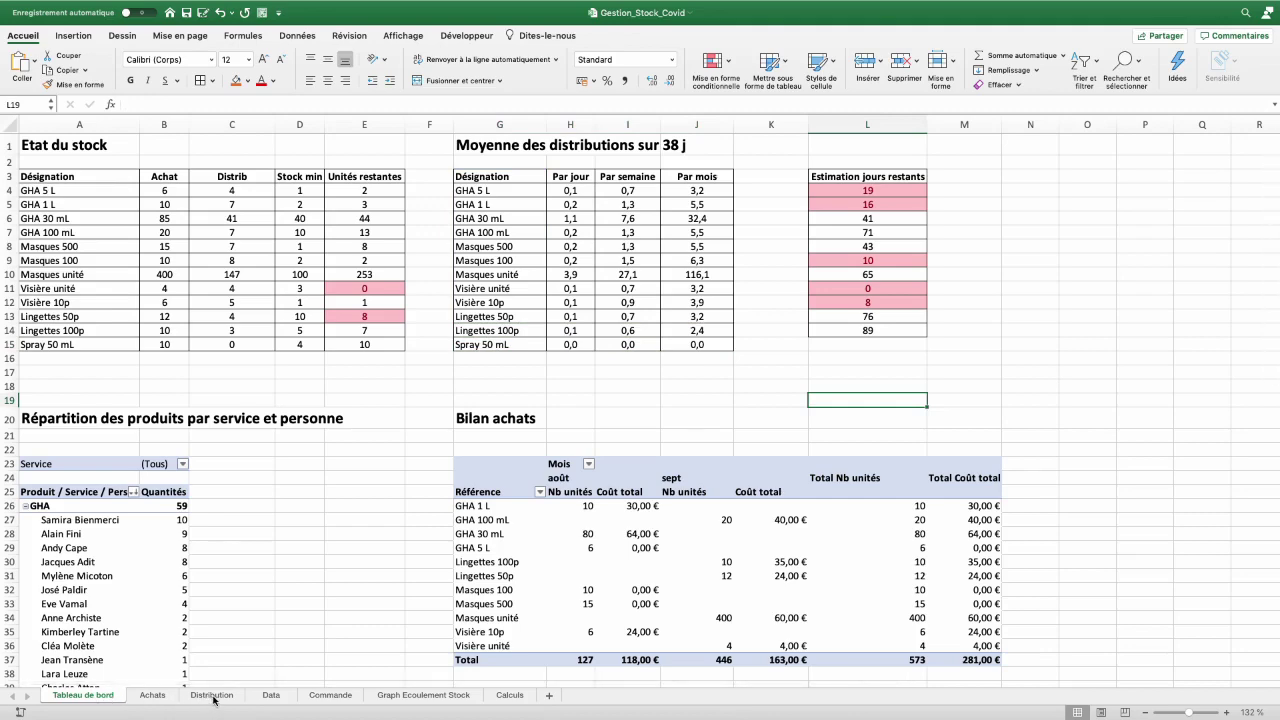
click(212, 695)
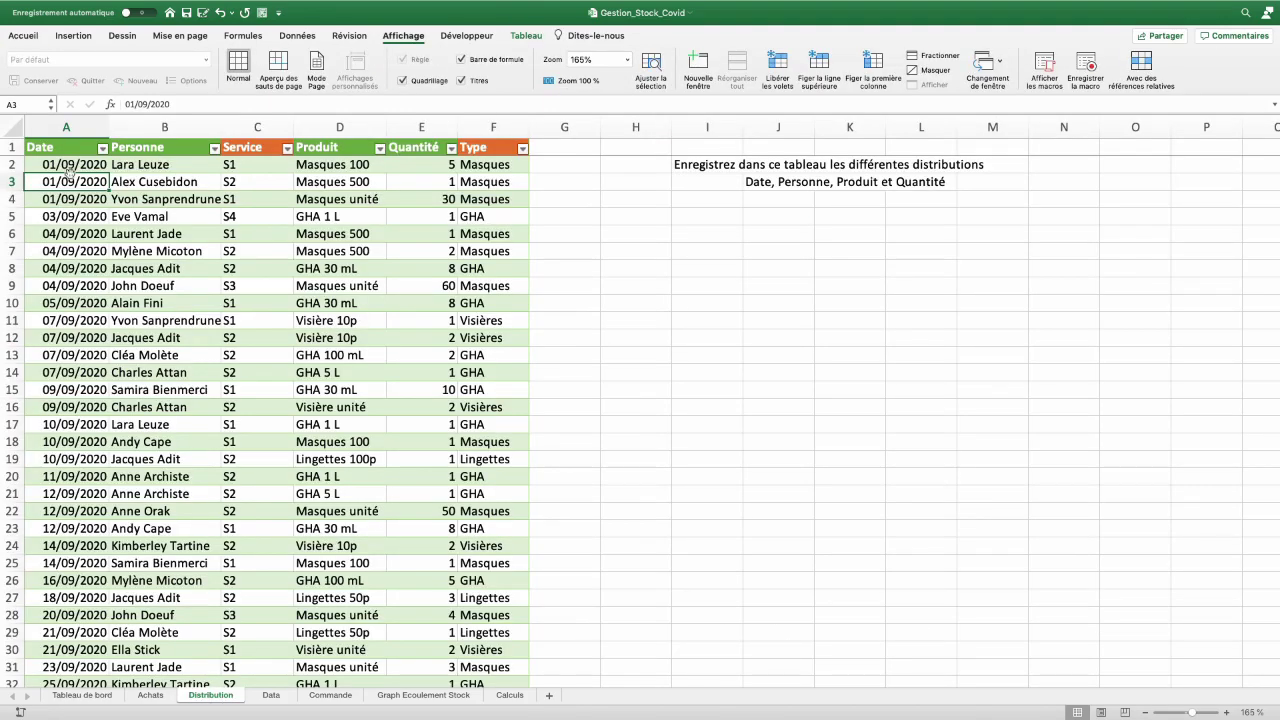
Start a new distribution row dated 10/10/2020 for a person in service S1
scroll(60, 190, down, 10)
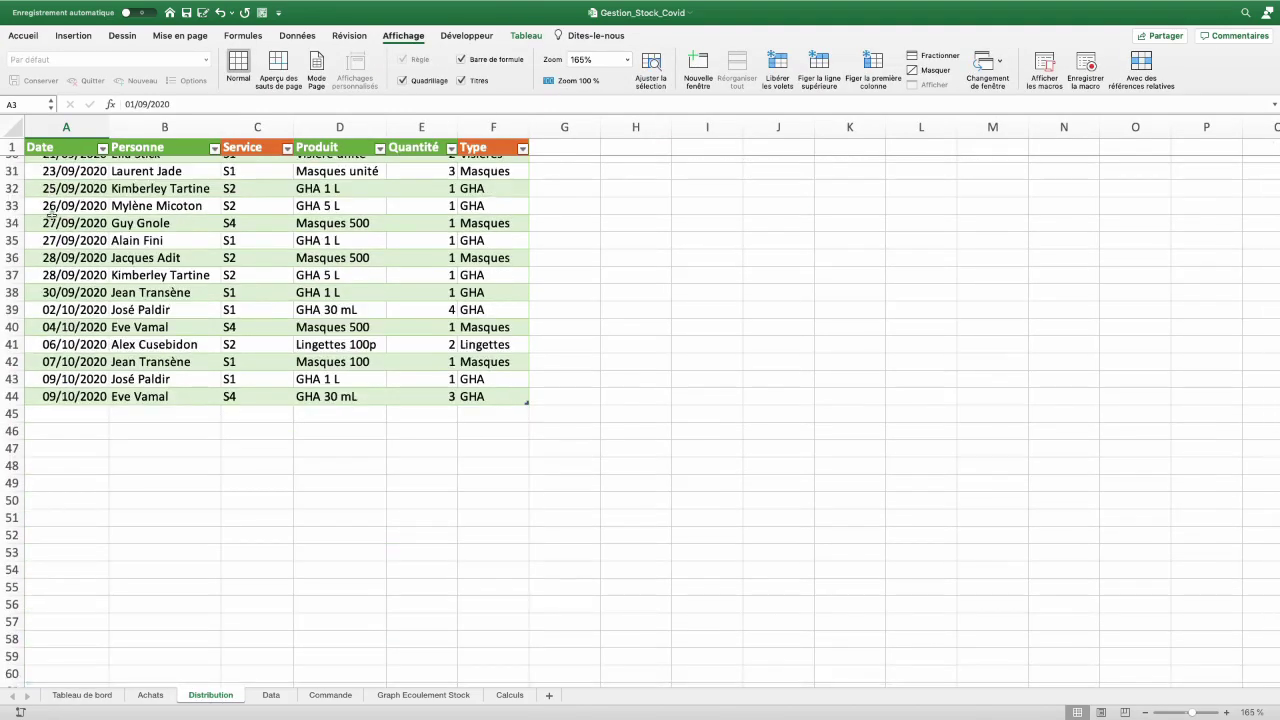
click(78, 416)
text(10/10/)
key(Tab)
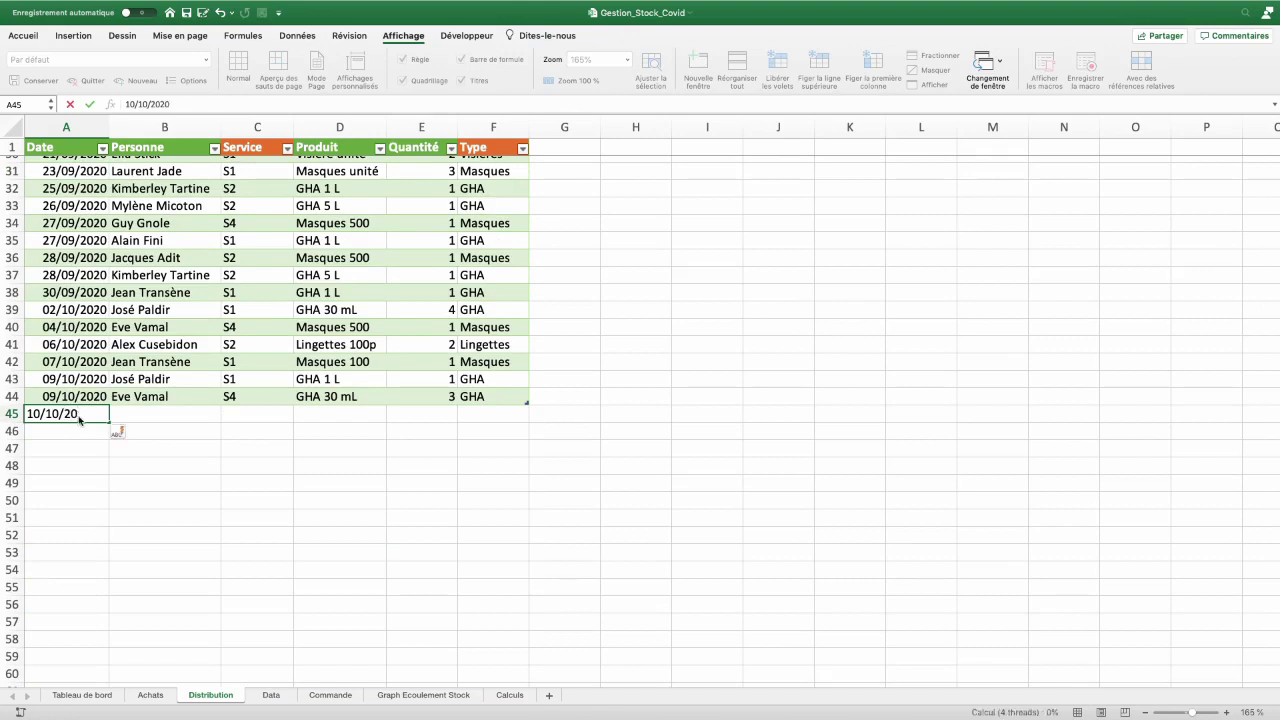
click(226, 414)
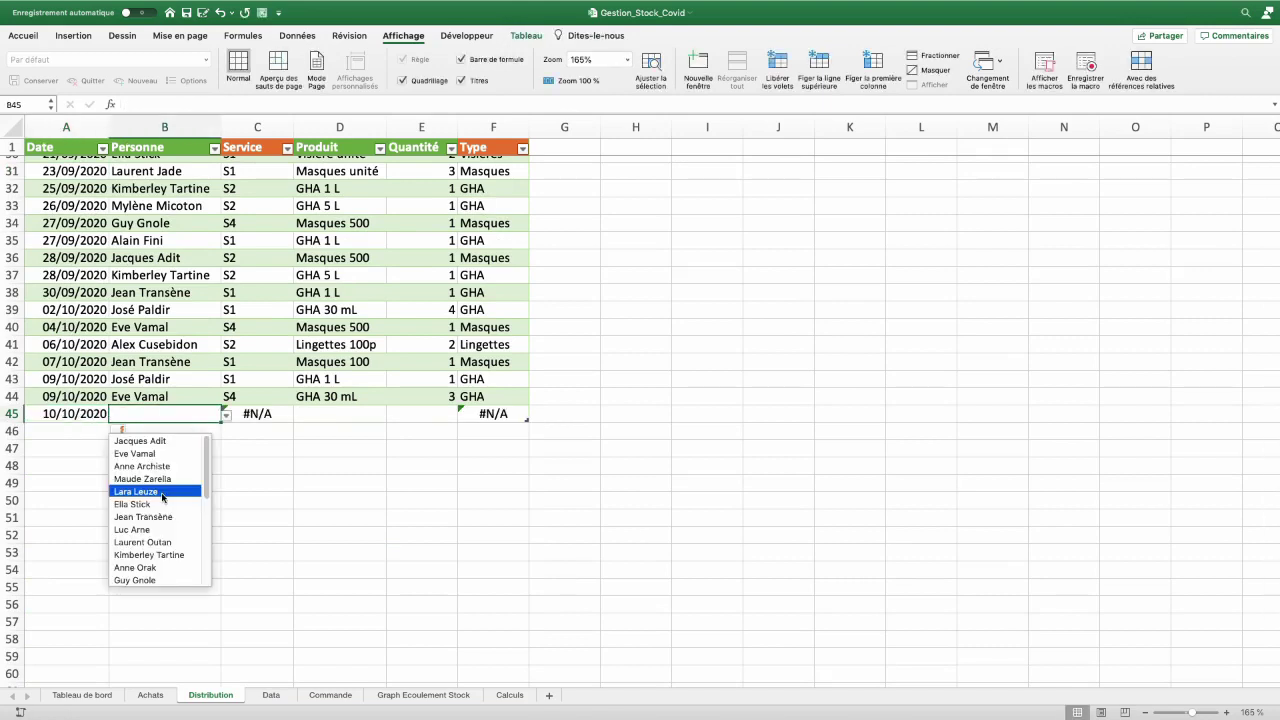
click(163, 496)
click(266, 416)
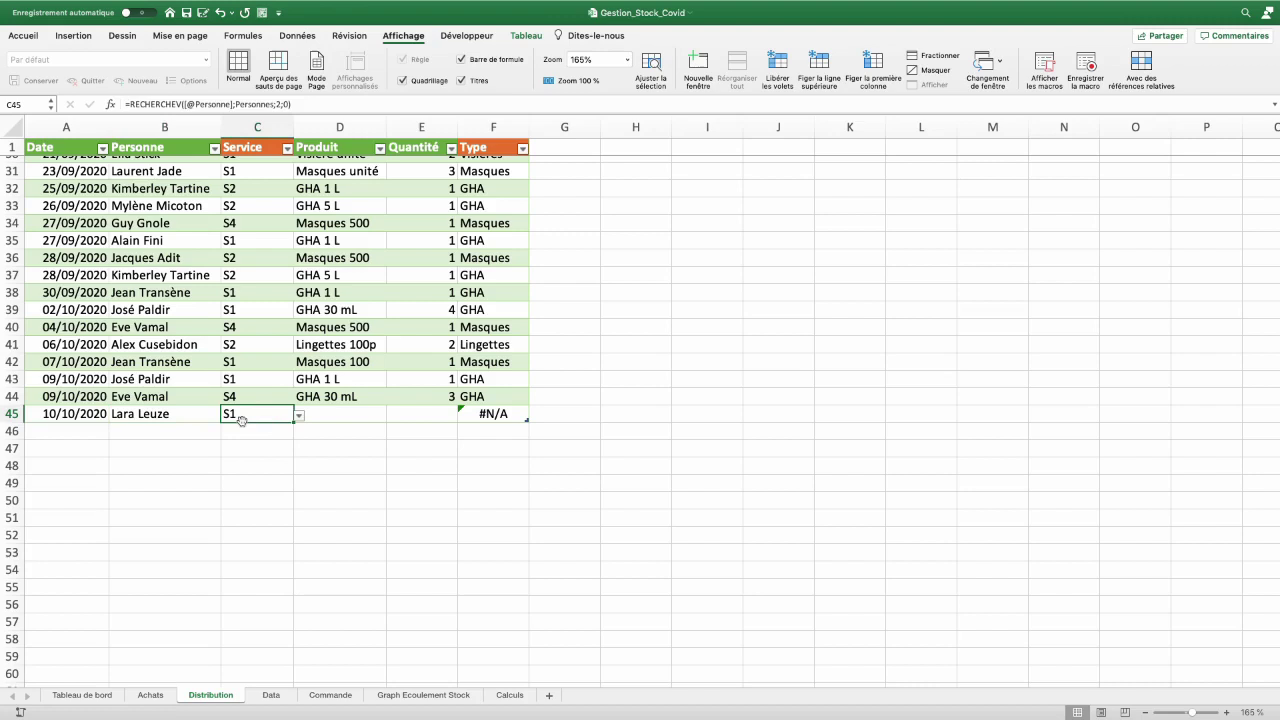
Set the new distribution's product to Spray 50 mL with a quantity of 2
click(336, 416)
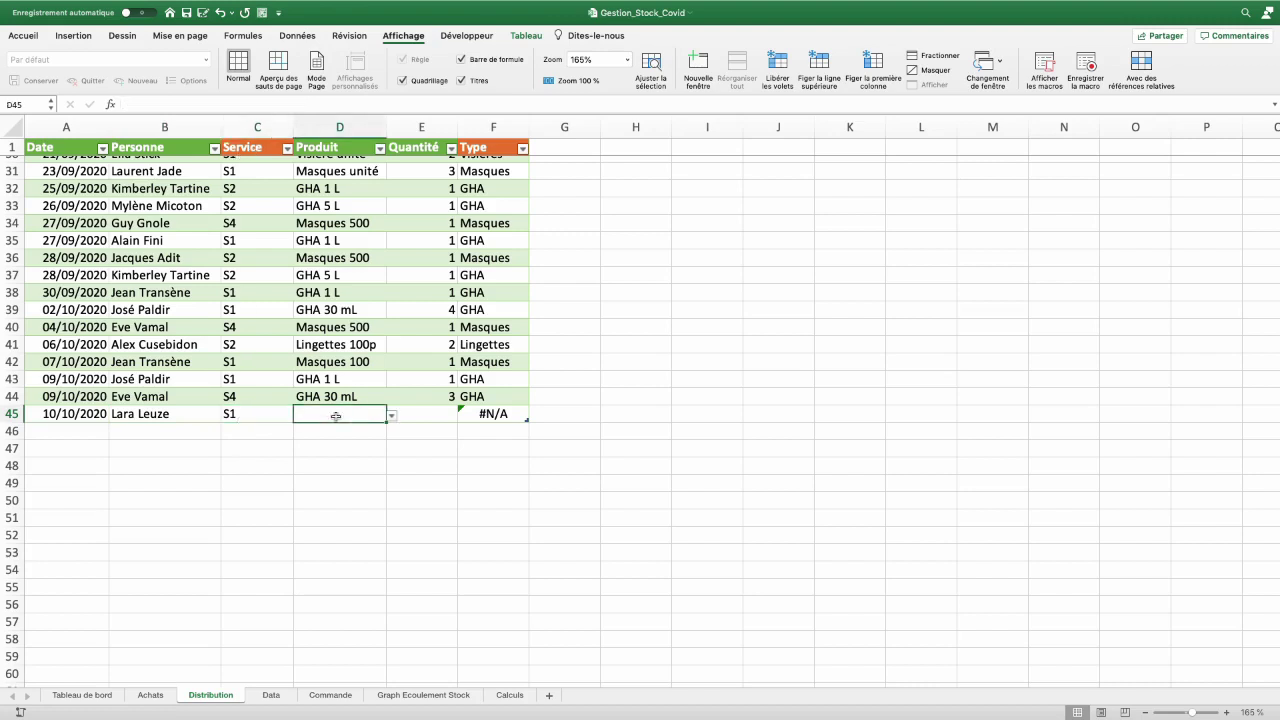
click(392, 418)
key(Return)
click(432, 416)
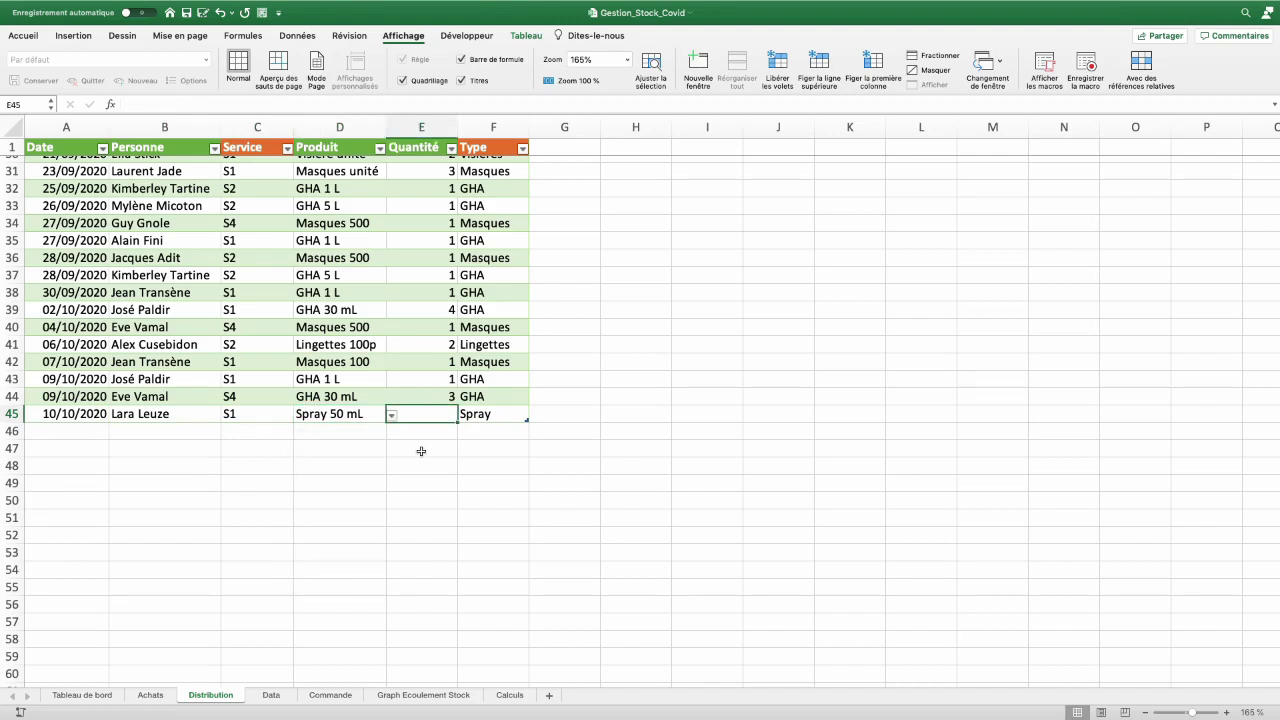
text(2)
key(Return)
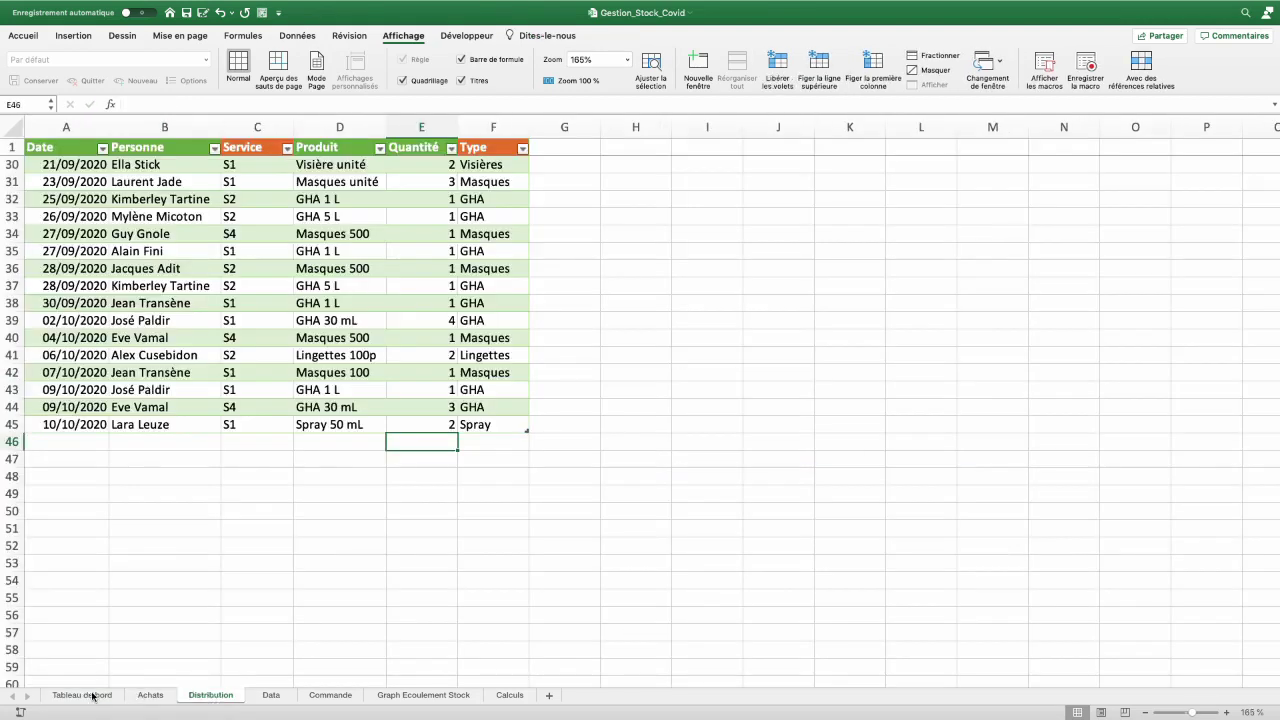
On the dashboard, copy the L14 days-remaining formula to L15, giving Spray 50 mL 156 days
click(84, 695)
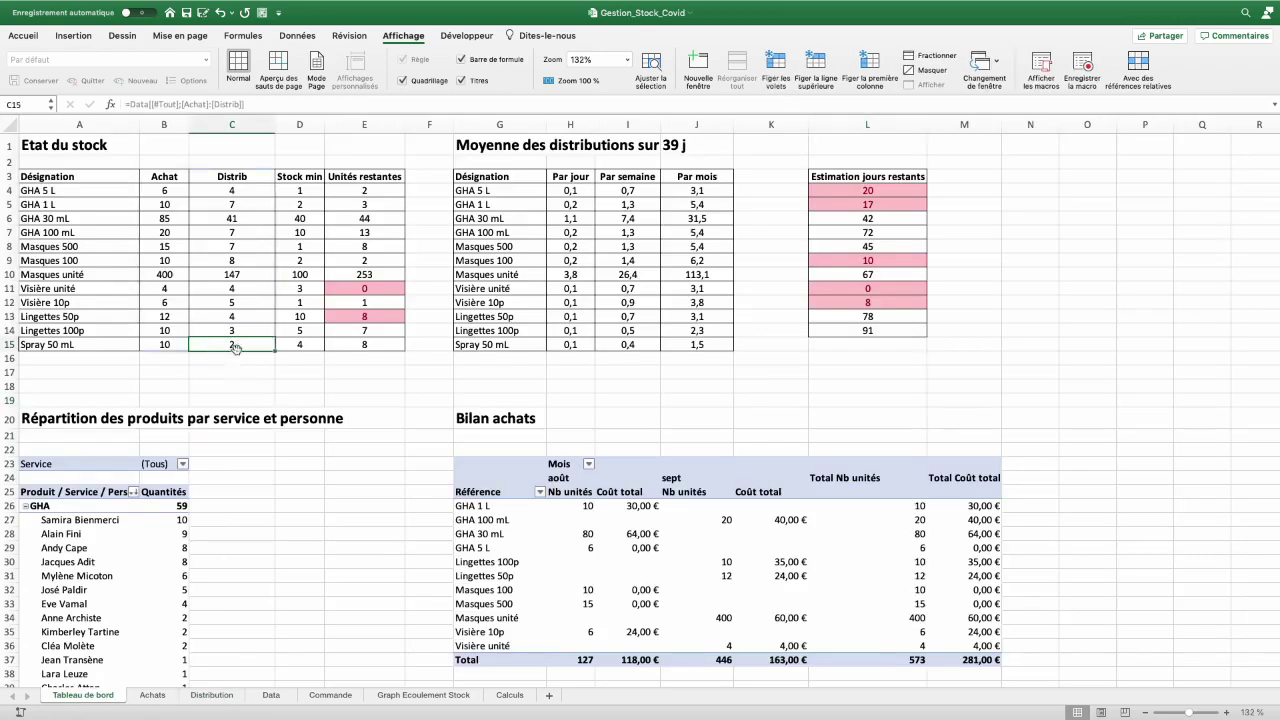
drag(575, 345, 697, 345)
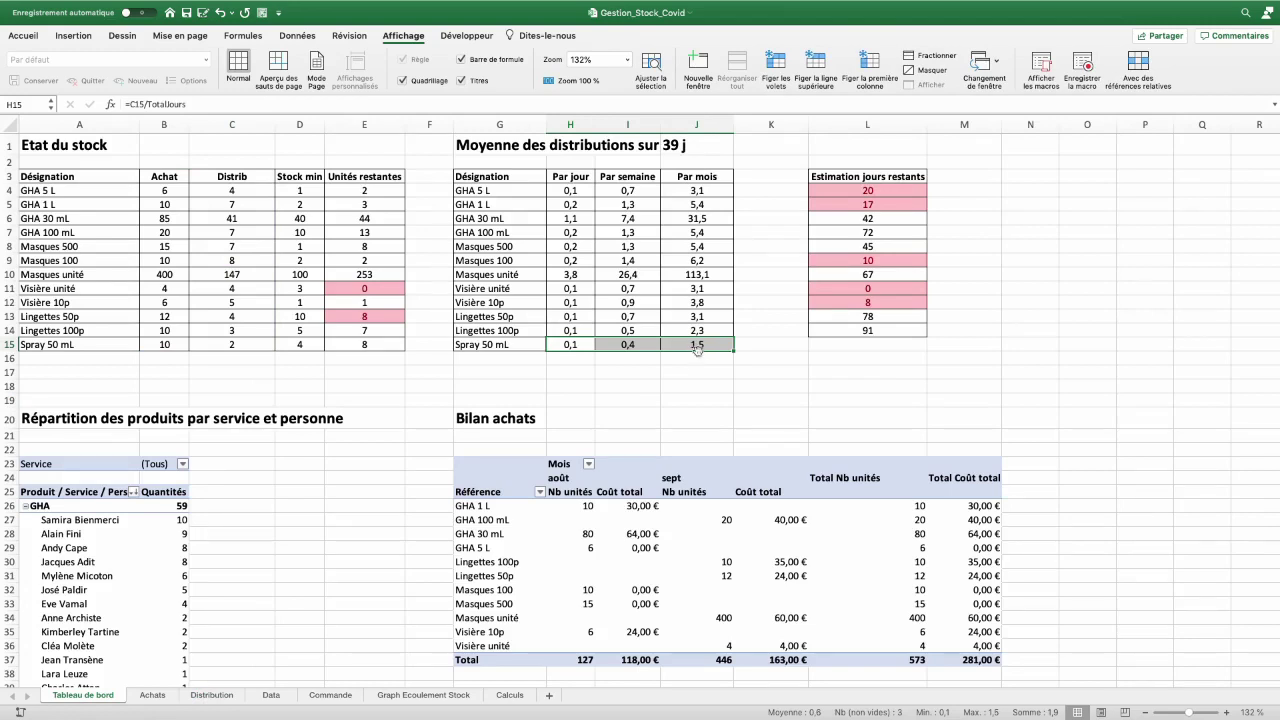
click(890, 331)
drag(926, 337, 926, 351)
scroll(500, 450, down, 3)
click(100, 466)
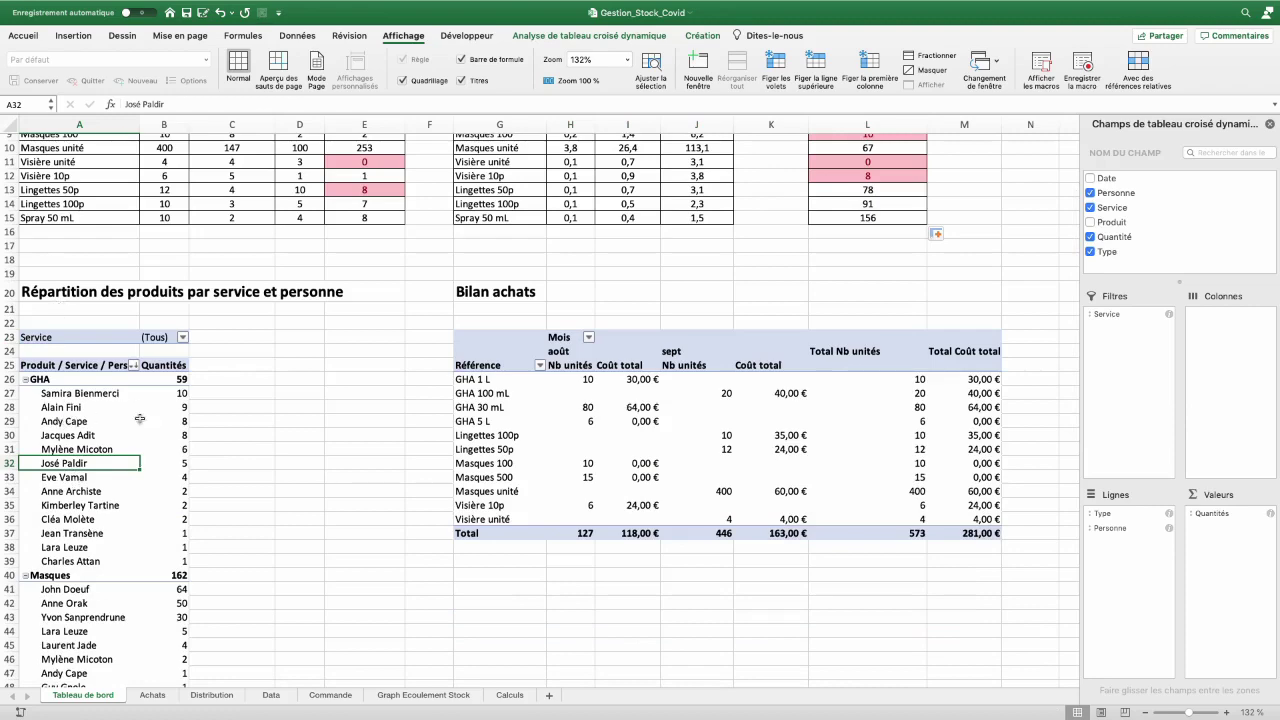
Browse the distribution pivot and select the entries listed under GHA
scroll(155, 438, down, 5)
scroll(68, 566, up, 8)
scroll(66, 500, up, 1)
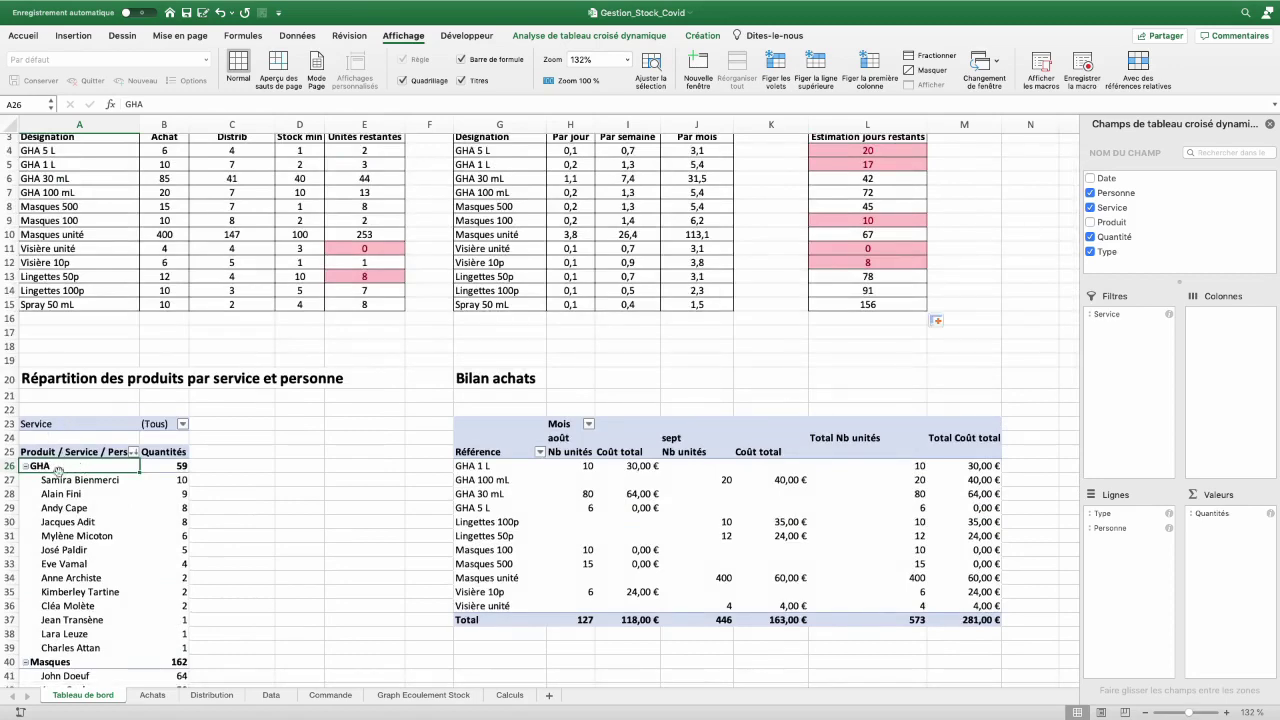
scroll(58, 472, down, 5)
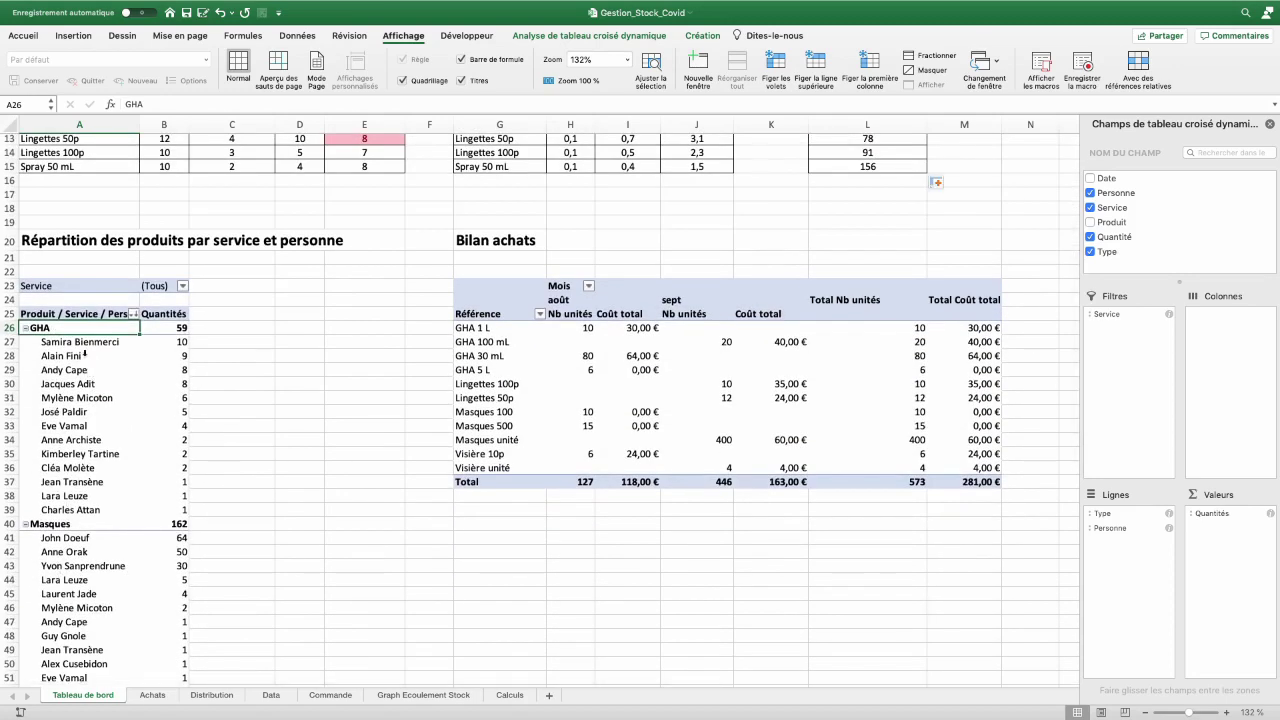
drag(82, 342, 74, 505)
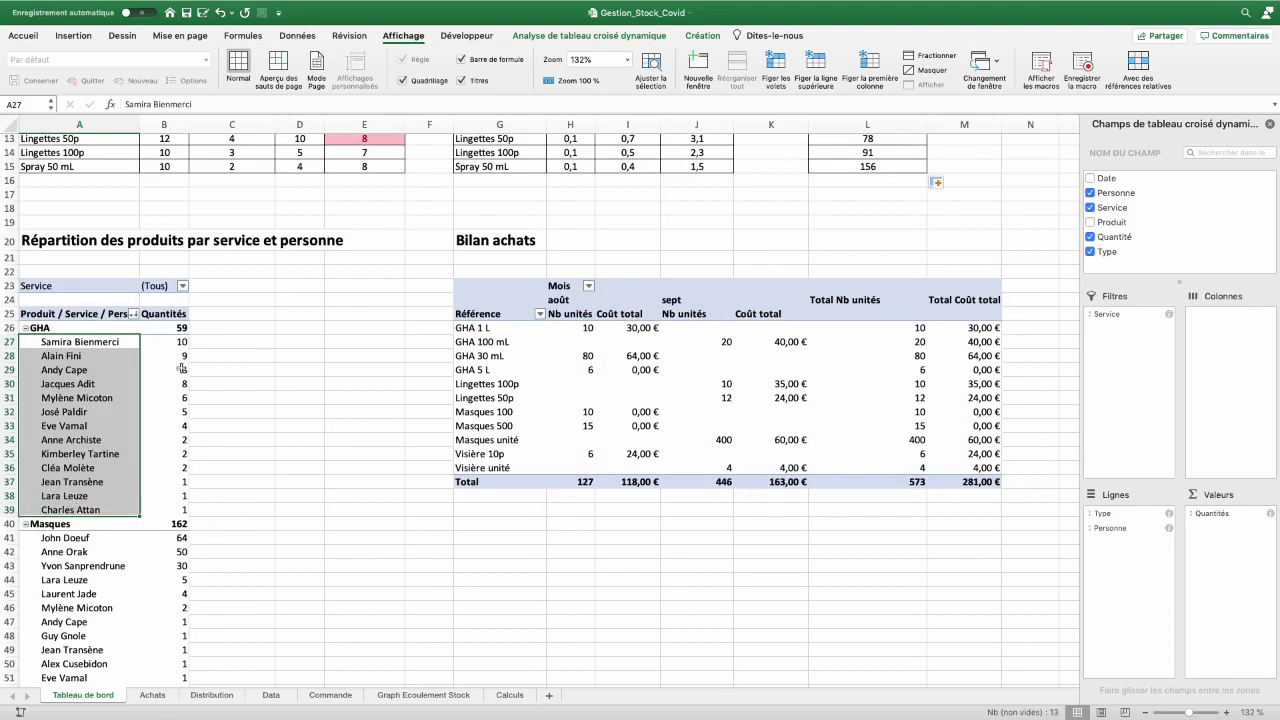
click(83, 497)
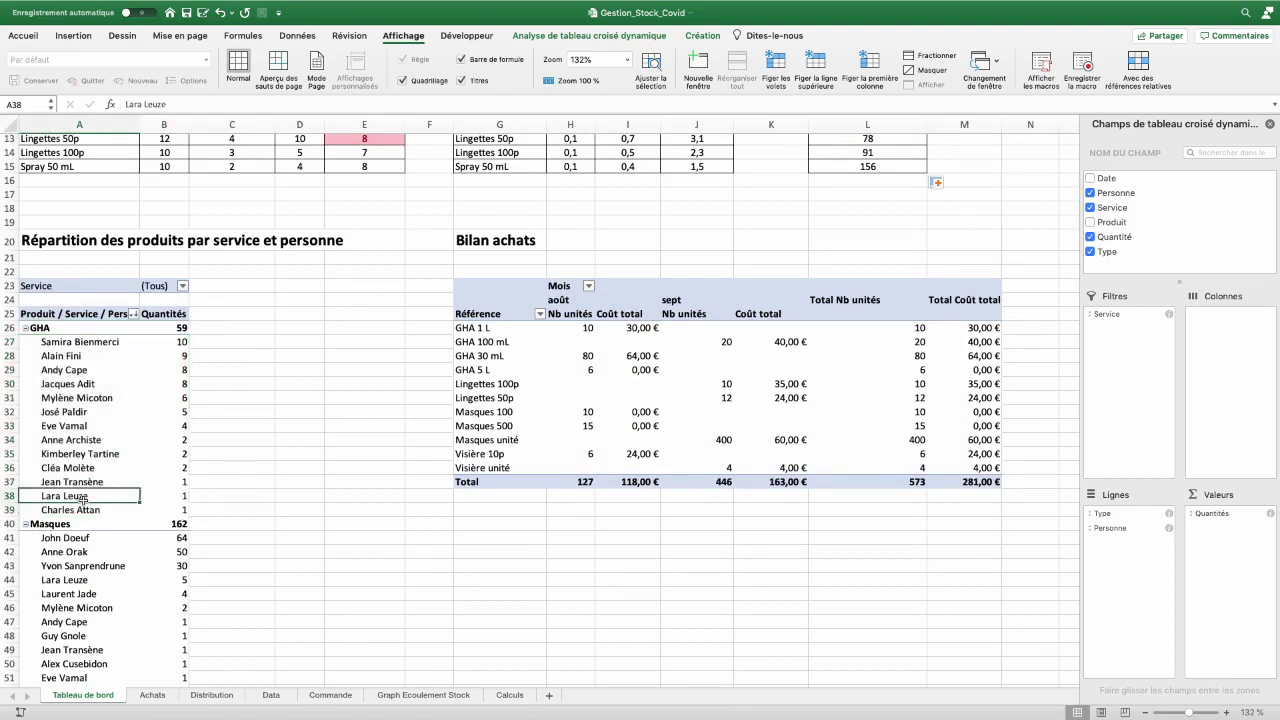
Refresh the distribution pivot with Actualiser so it gains a Spray group and totals 239
scroll(86, 496, down, 3)
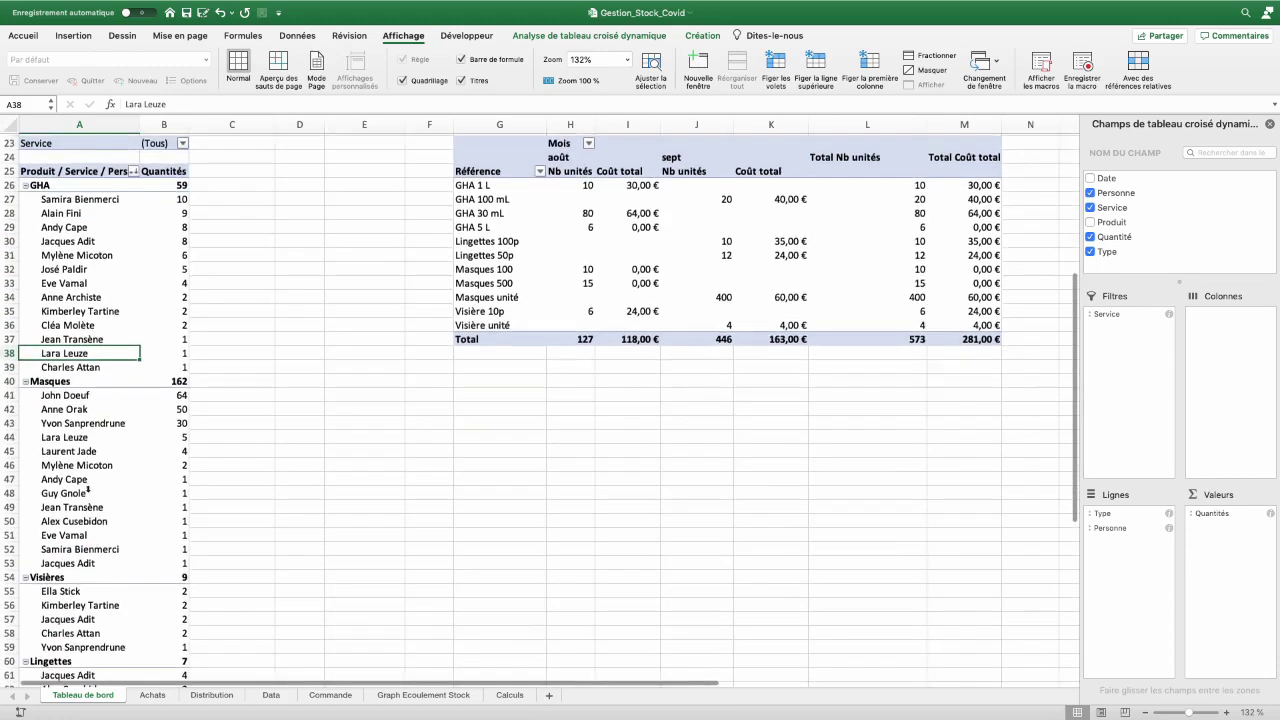
scroll(86, 496, down, 3)
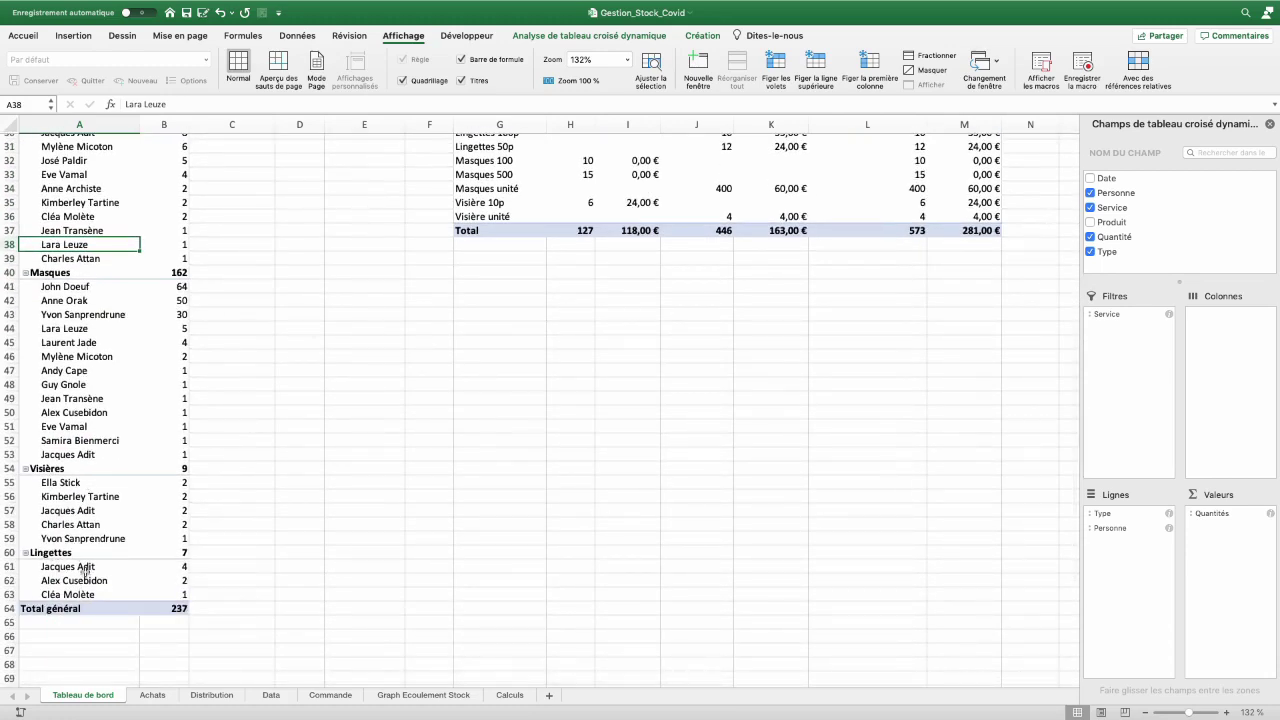
right_click(75, 497)
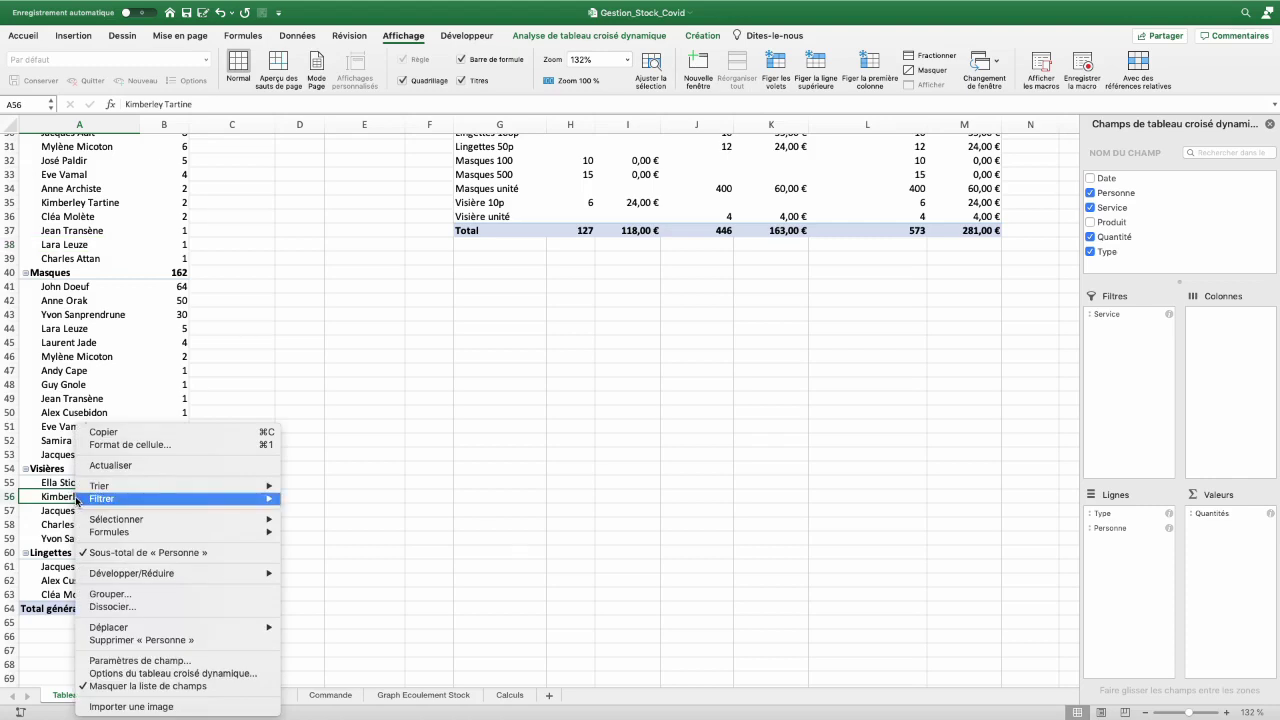
click(118, 466)
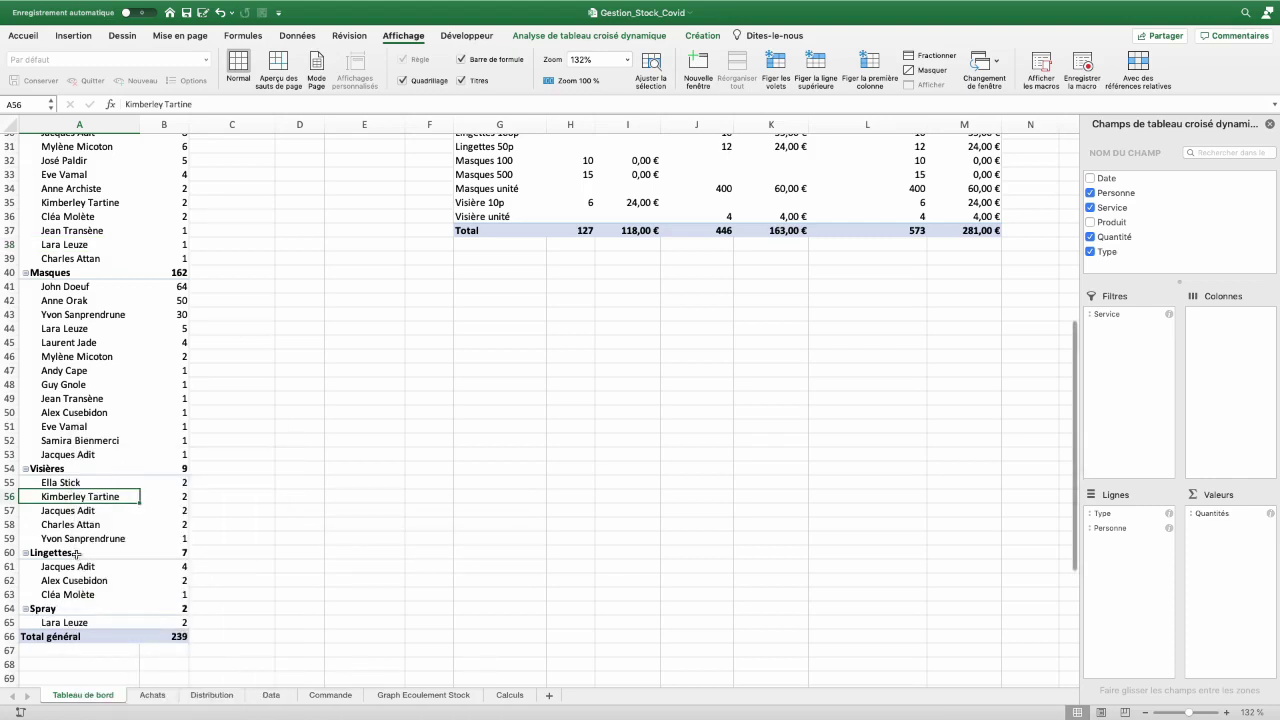
click(80, 230)
scroll(40, 253, up, 4)
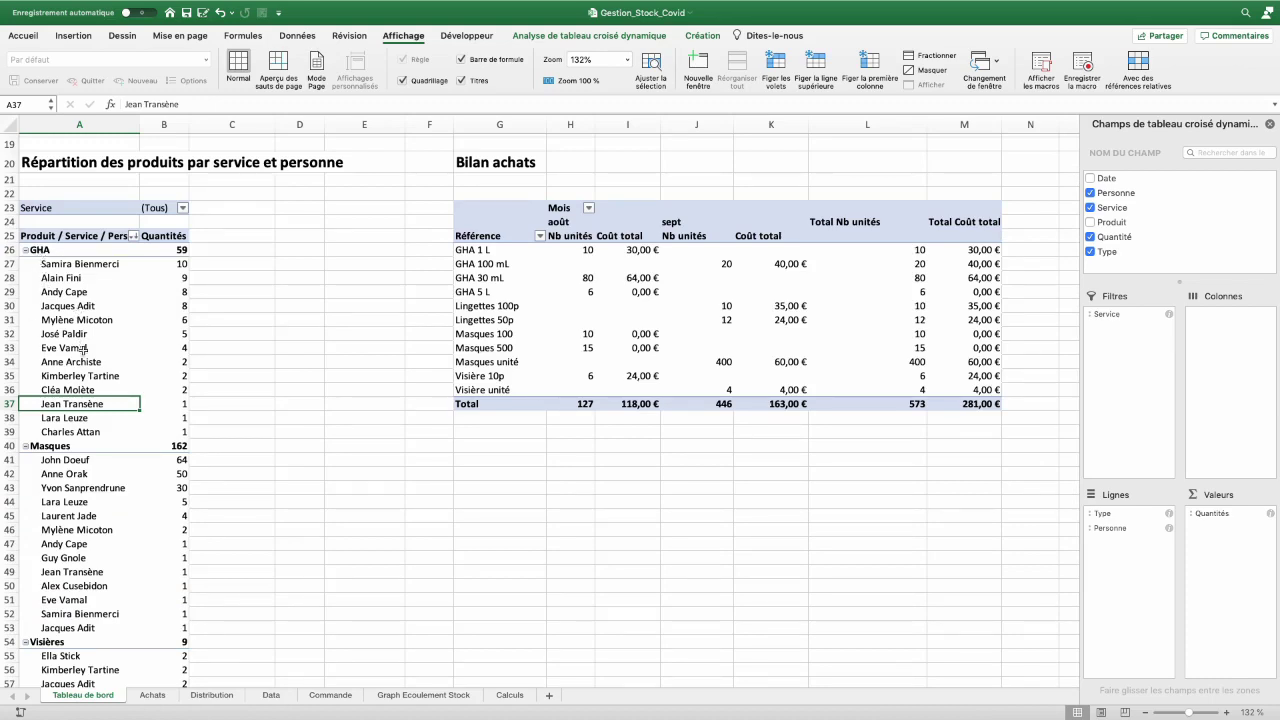
click(80, 348)
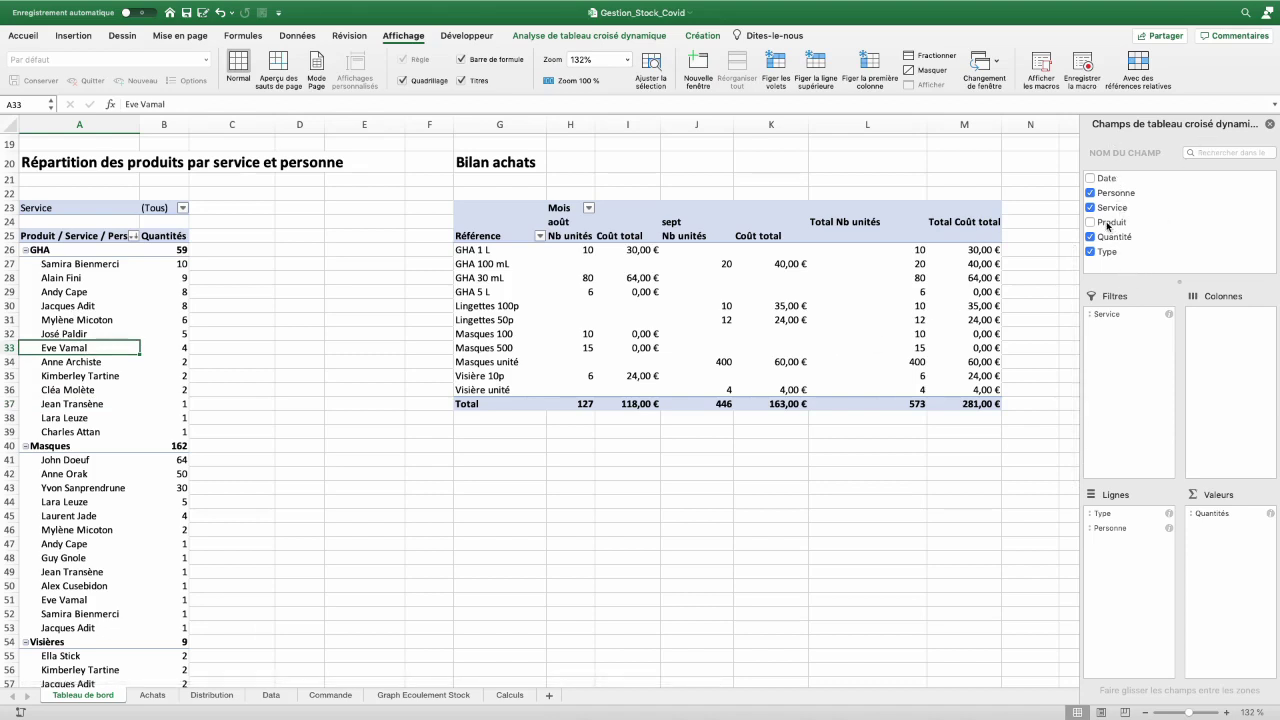
drag(1108, 226, 1132, 548)
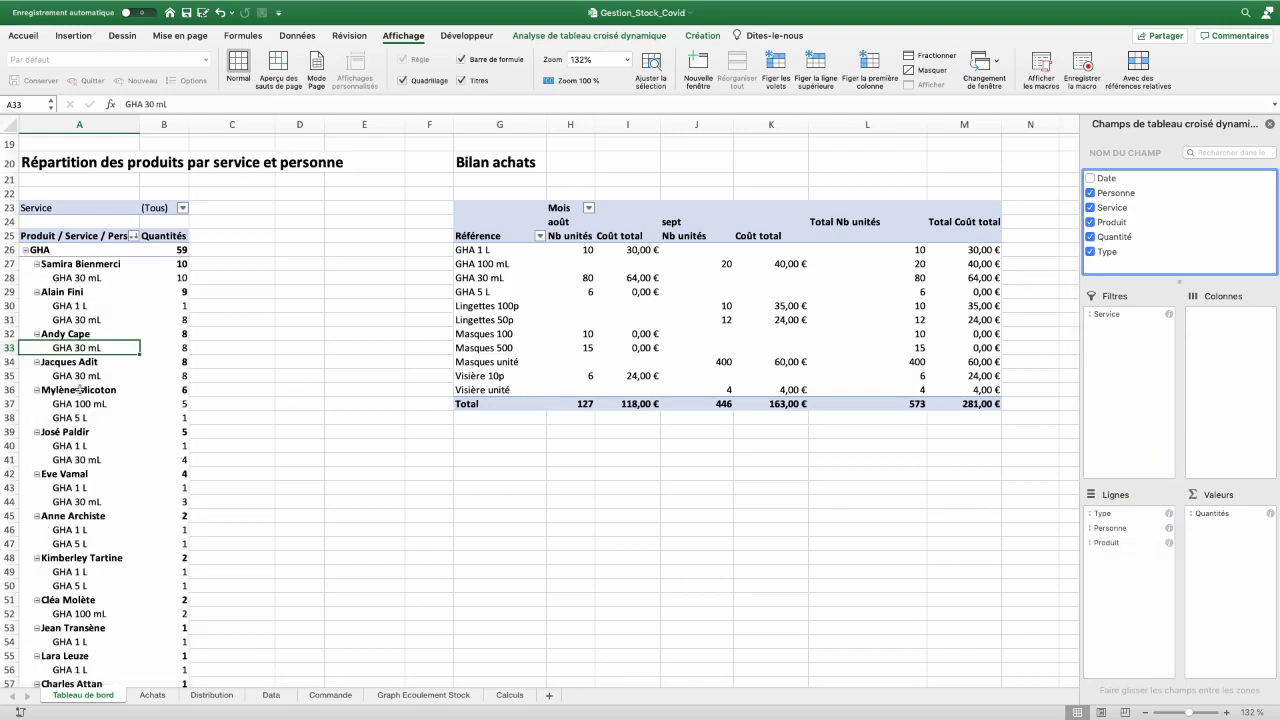
click(1108, 545)
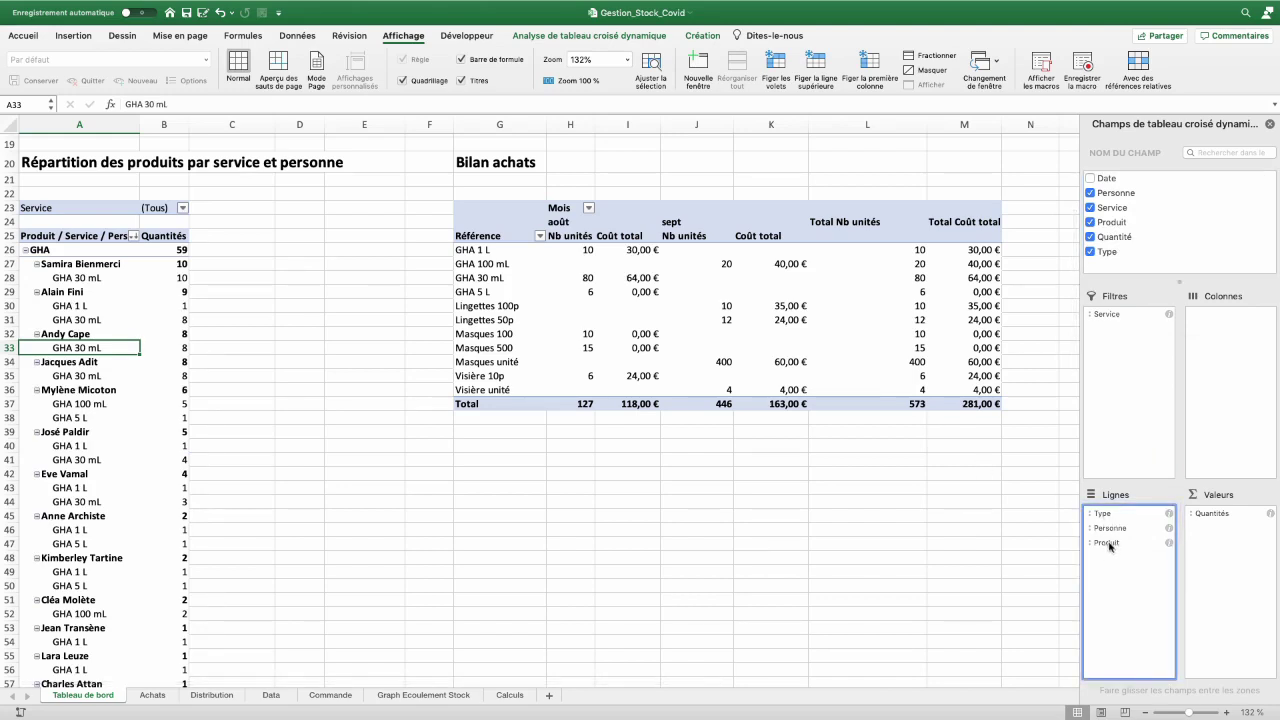
drag(1108, 545, 1050, 290)
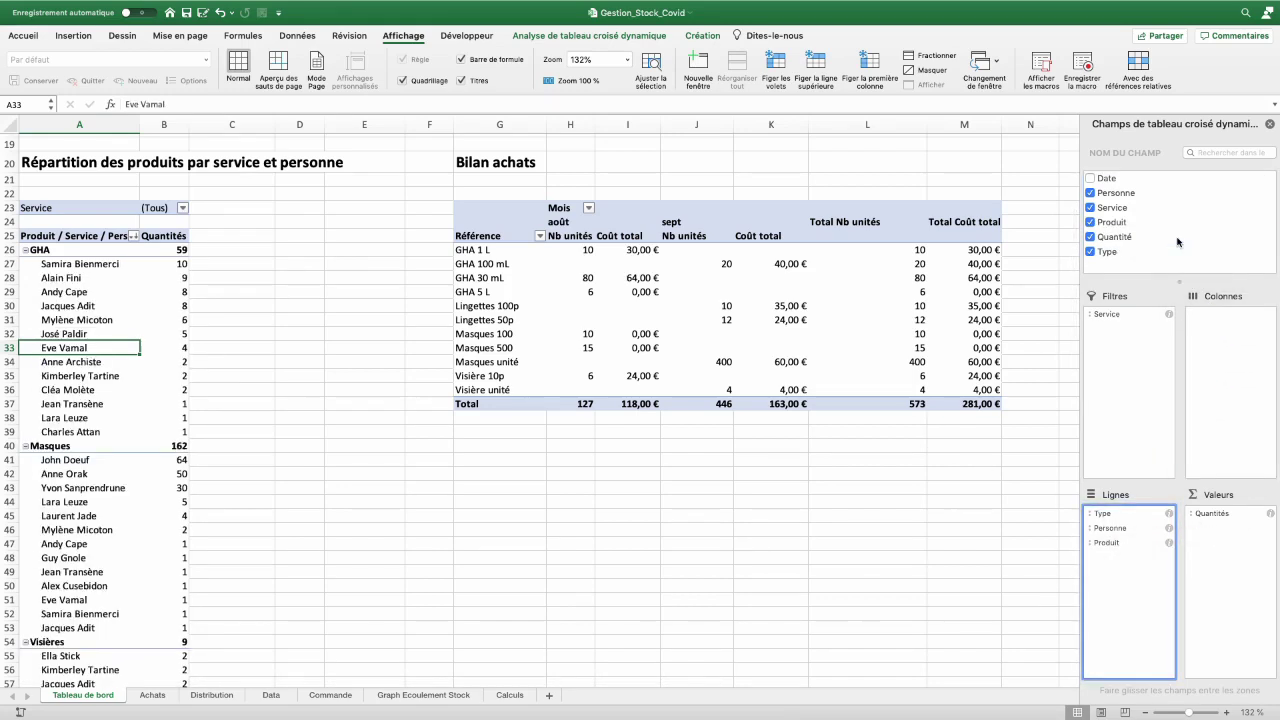
click(512, 306)
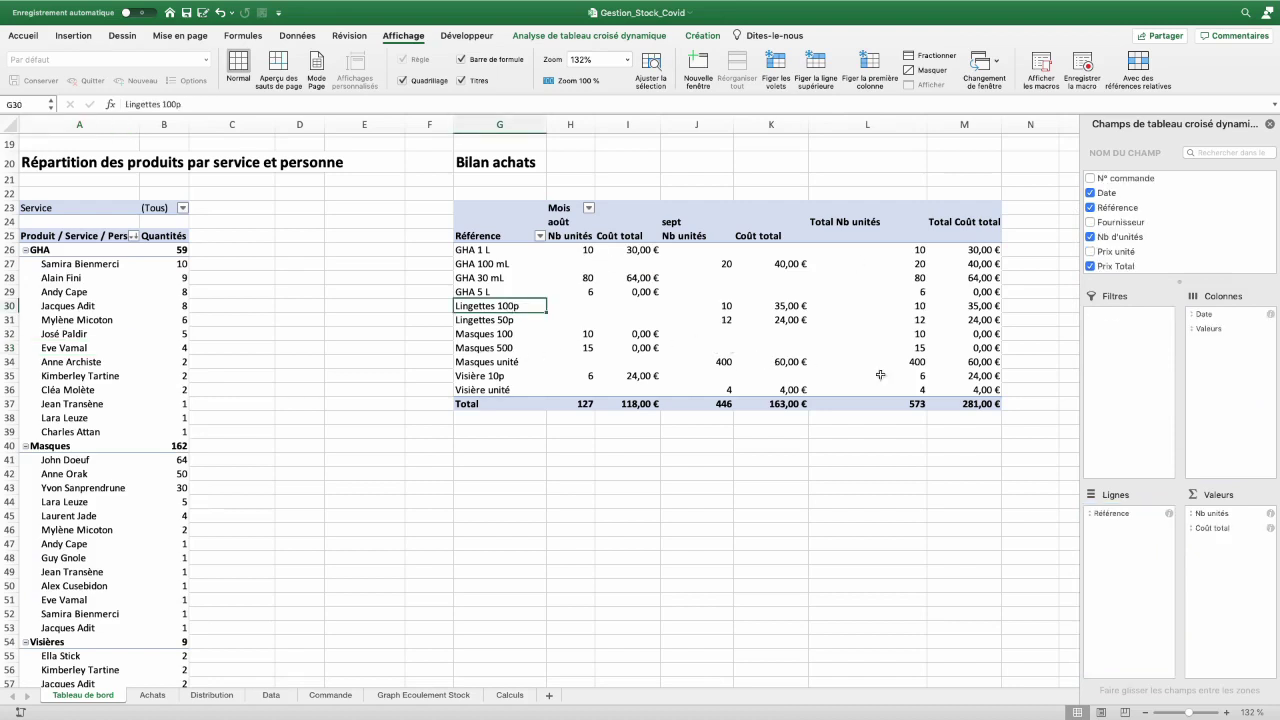
scroll(966, 400, up, 1)
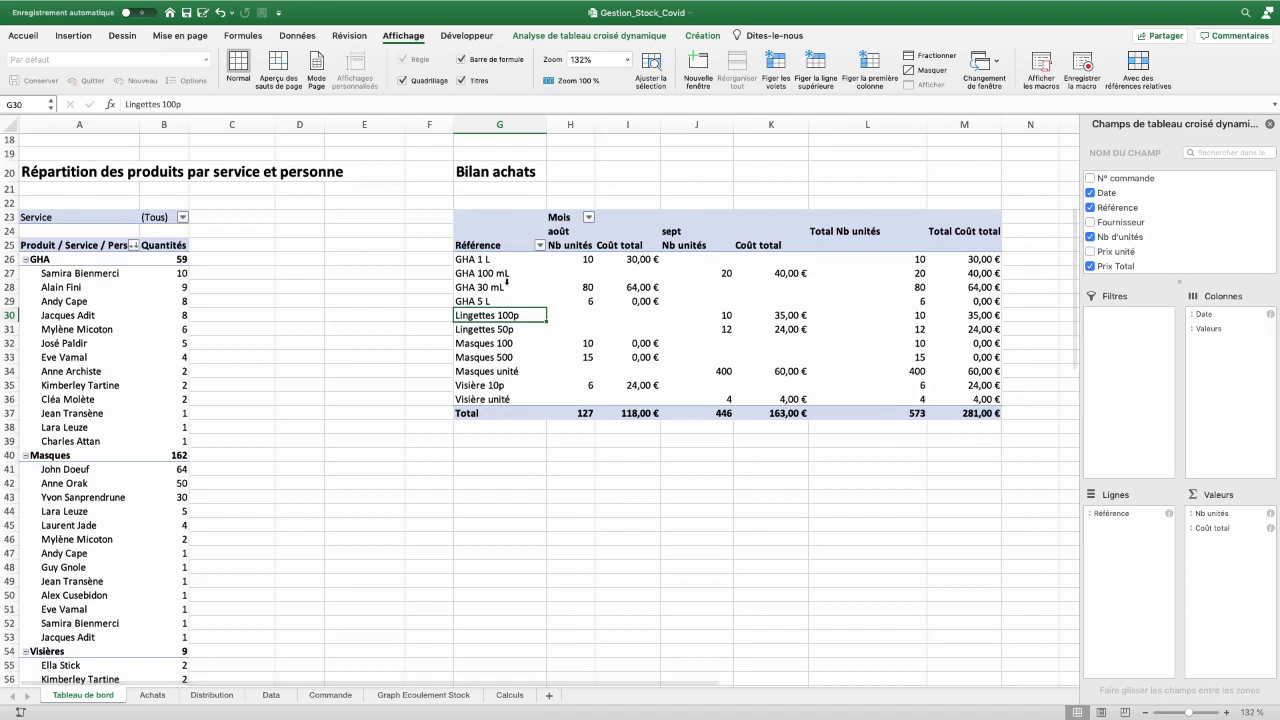
drag(479, 259, 486, 400)
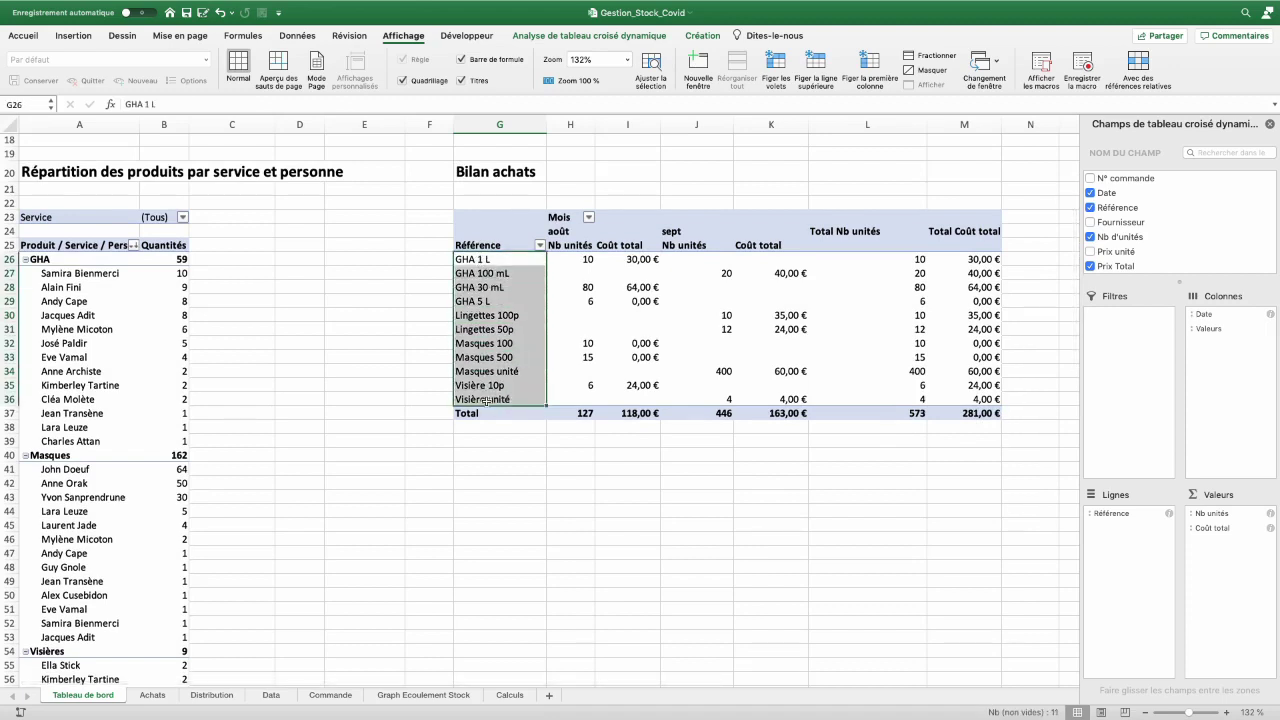
click(584, 259)
drag(579, 272, 573, 389)
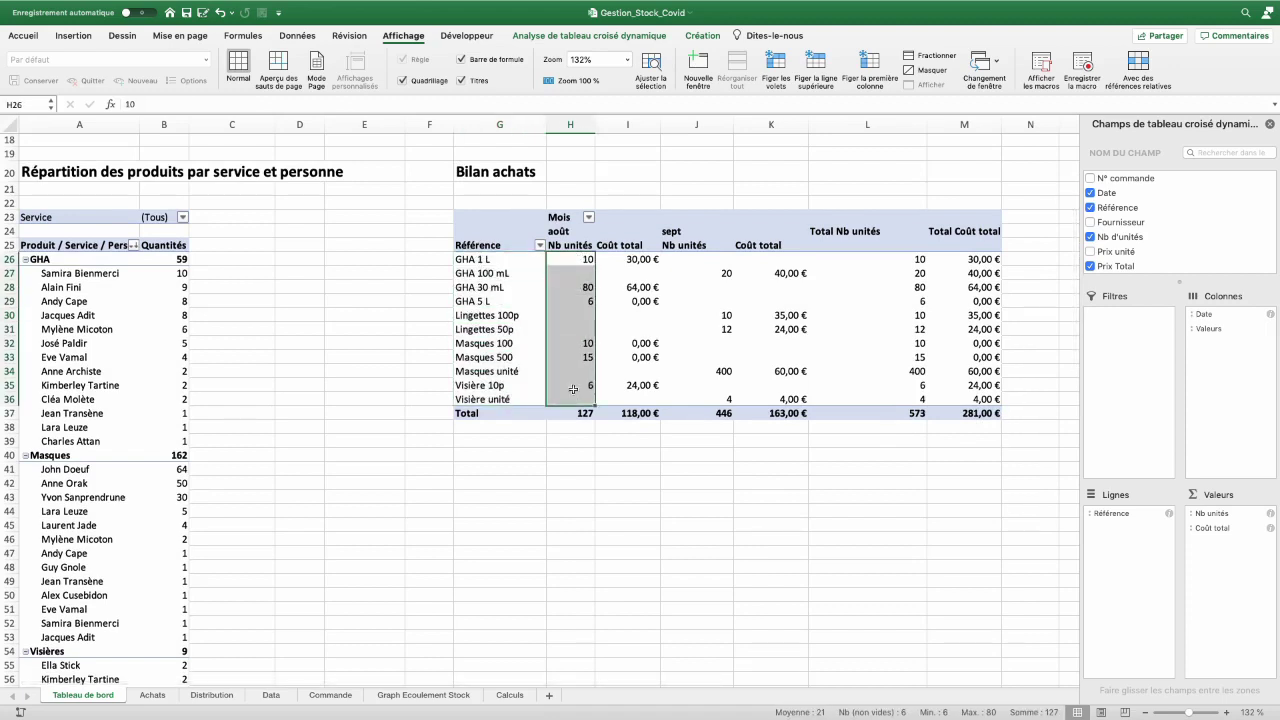
click(577, 232)
click(689, 233)
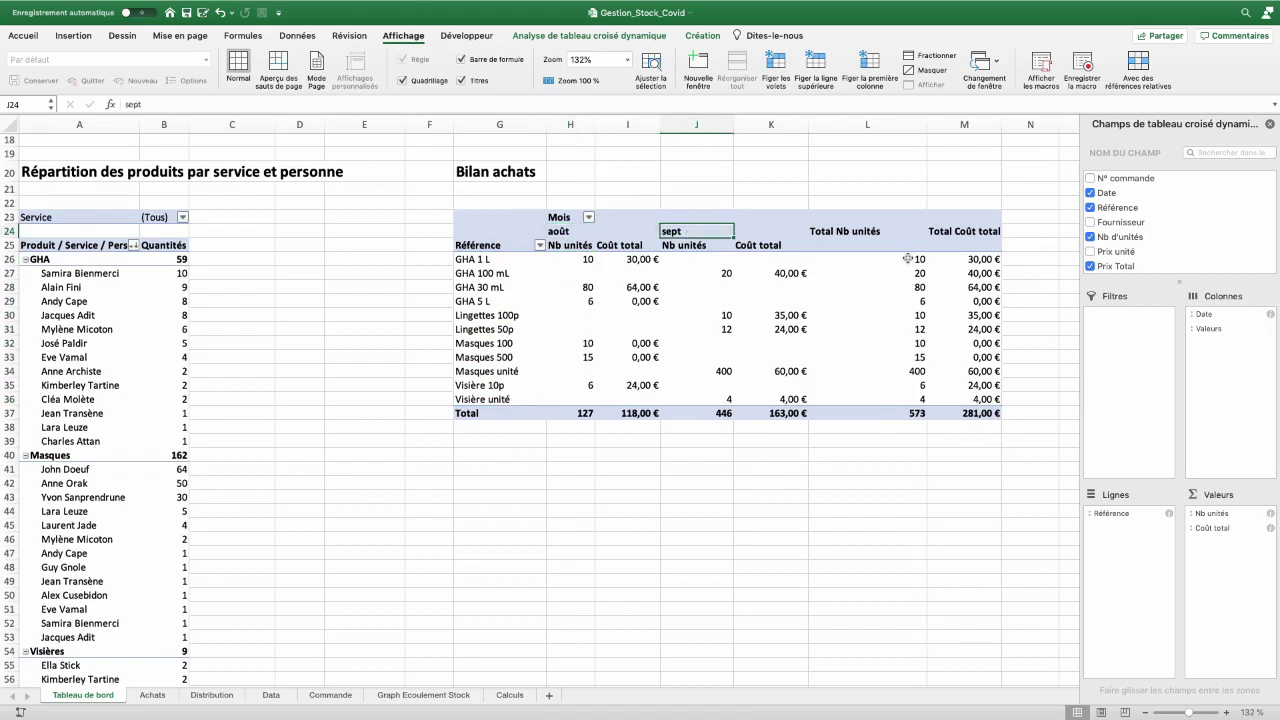
drag(907, 259, 912, 326)
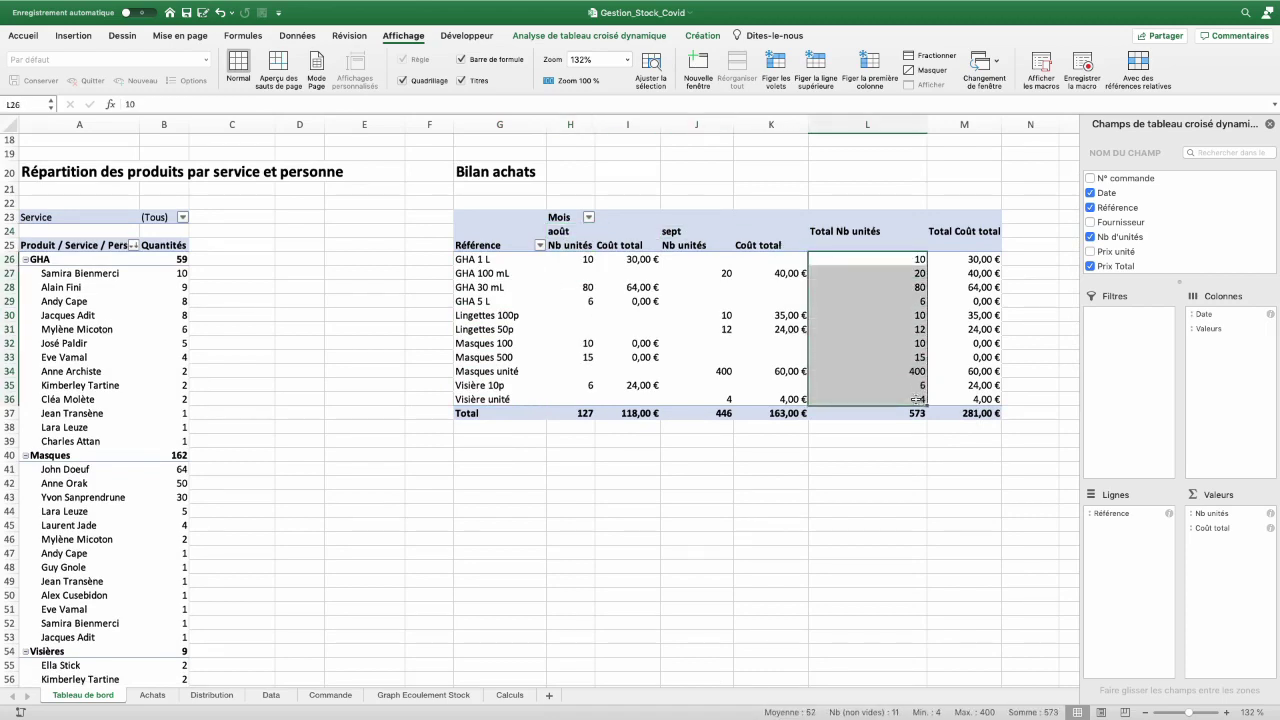
drag(978, 258, 965, 399)
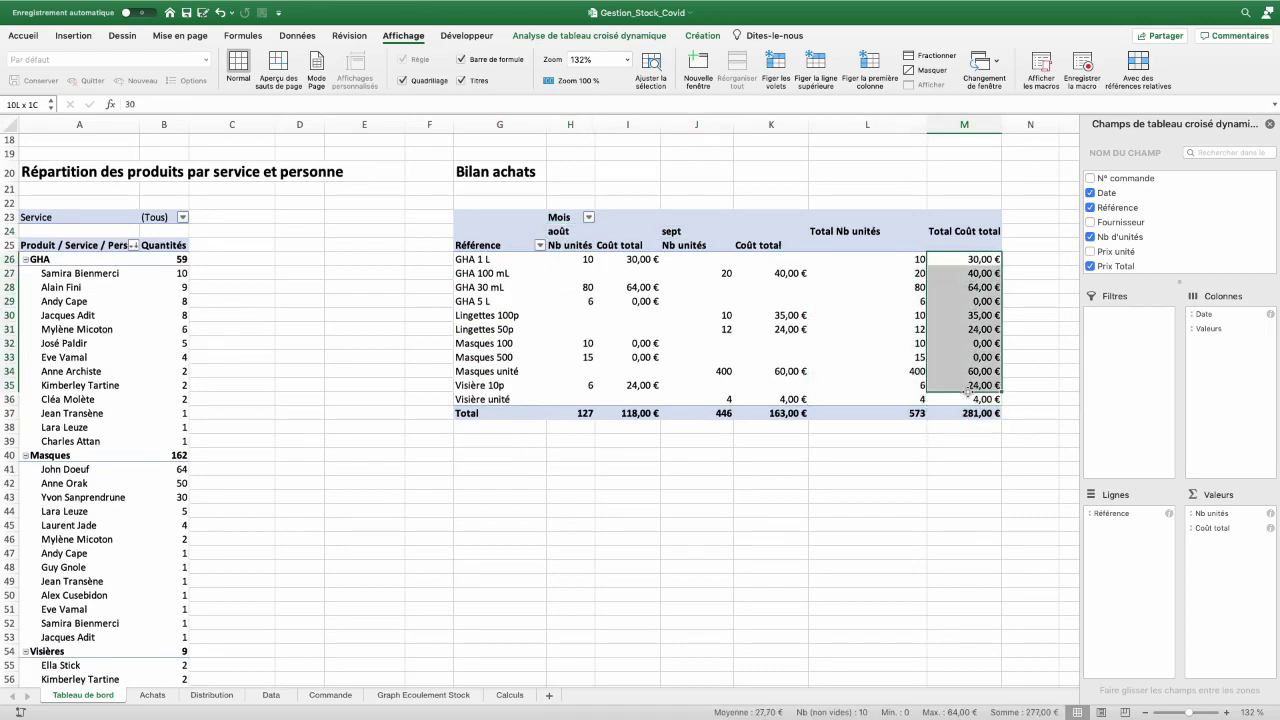
On Achats, inspect prices and unit counts of the Masques 100, Masques 500 and GHA 30 mL orders, then go to the stock chart sheet
click(152, 695)
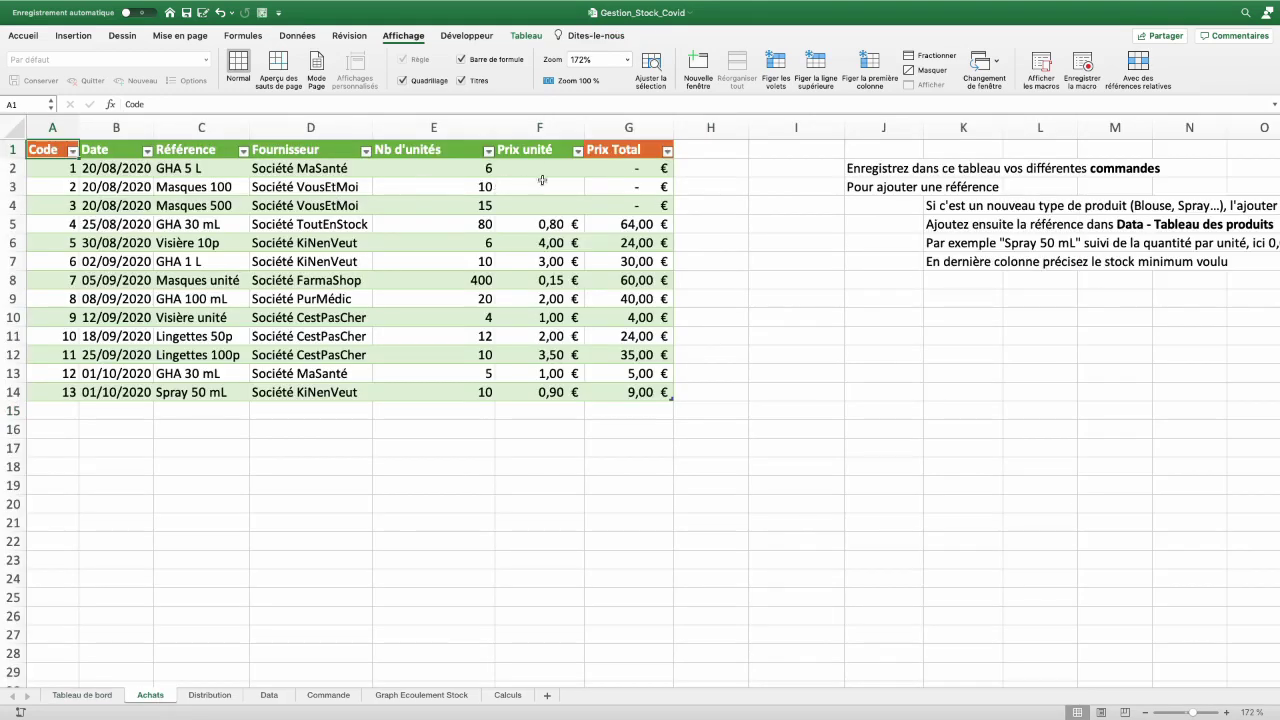
drag(553, 175, 546, 214)
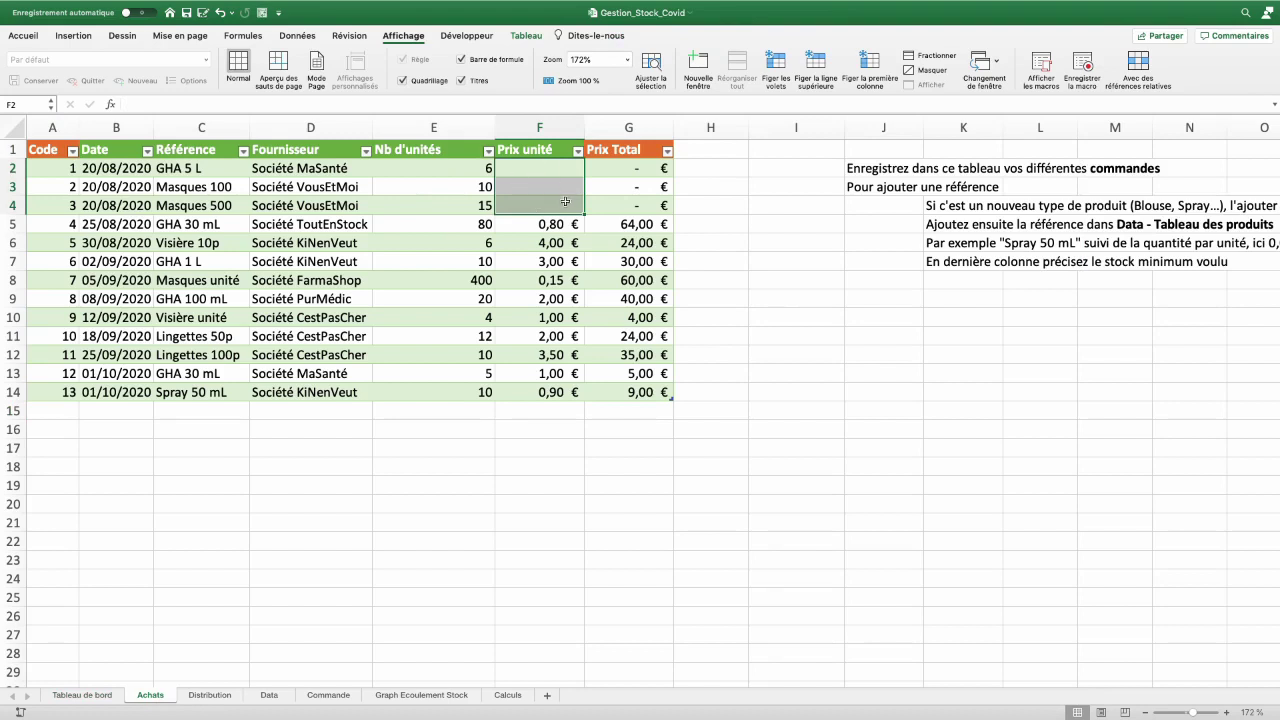
click(466, 192)
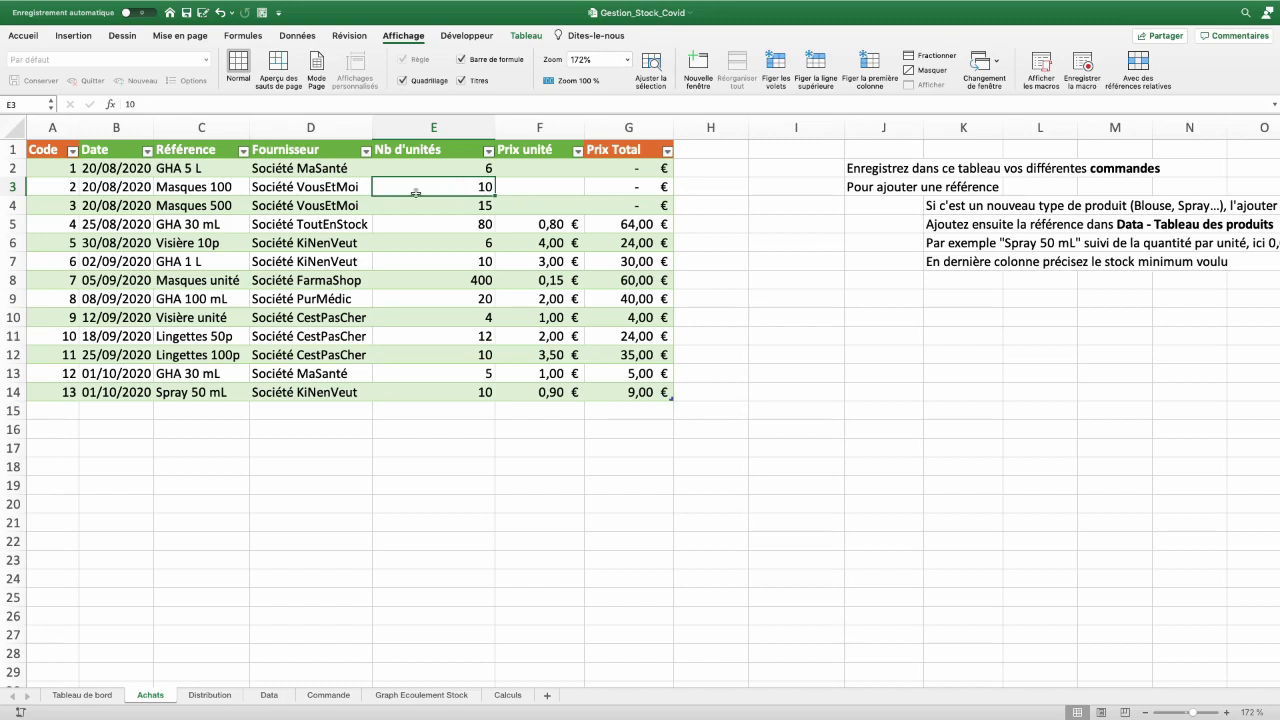
click(456, 210)
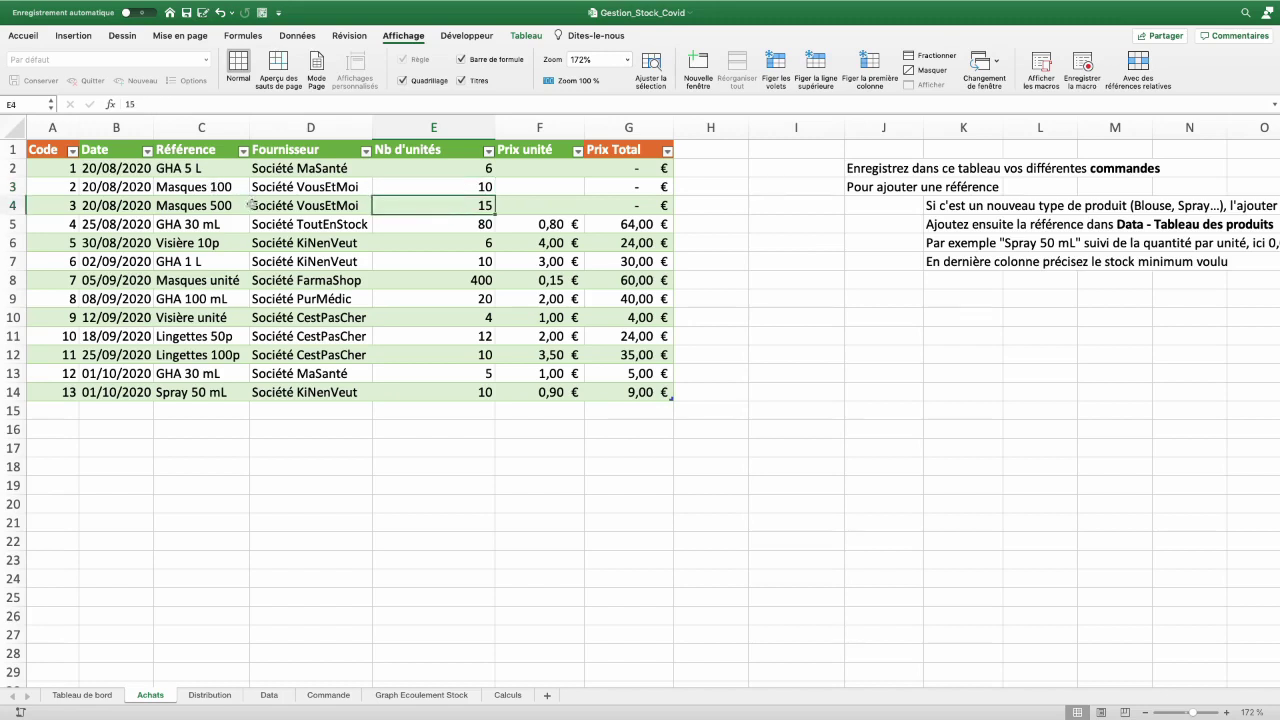
drag(540, 224, 628, 224)
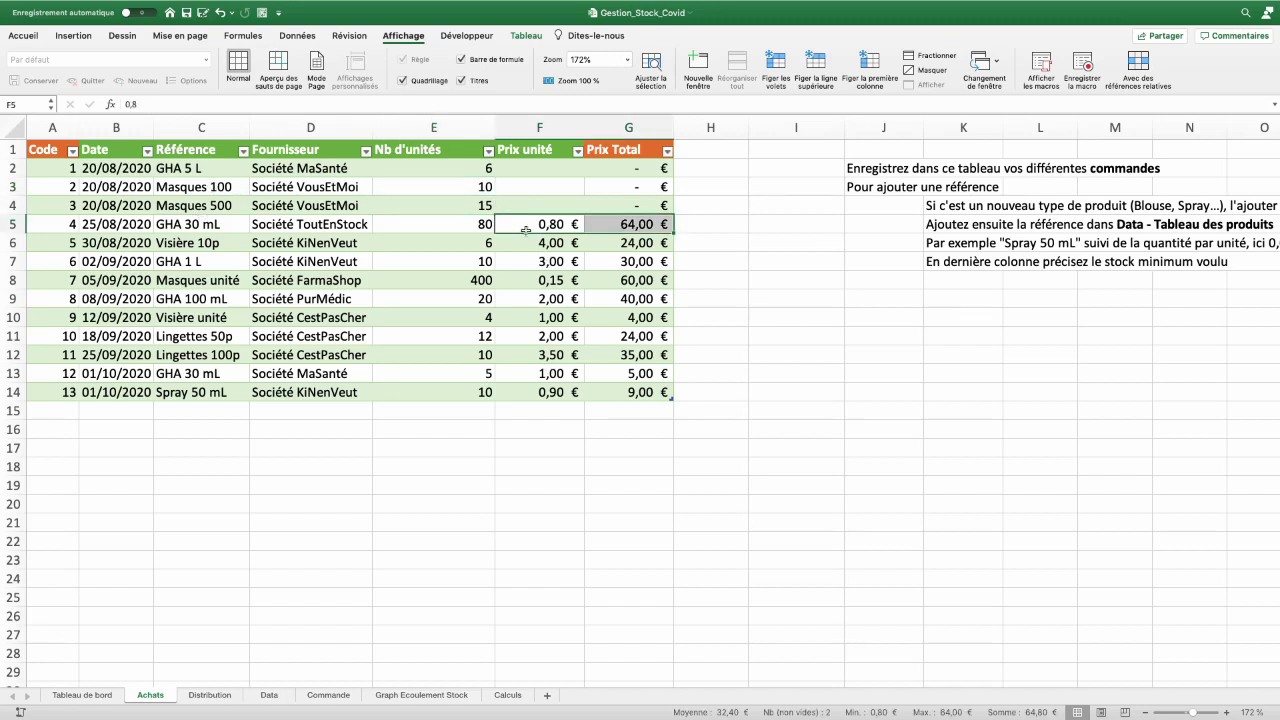
click(407, 696)
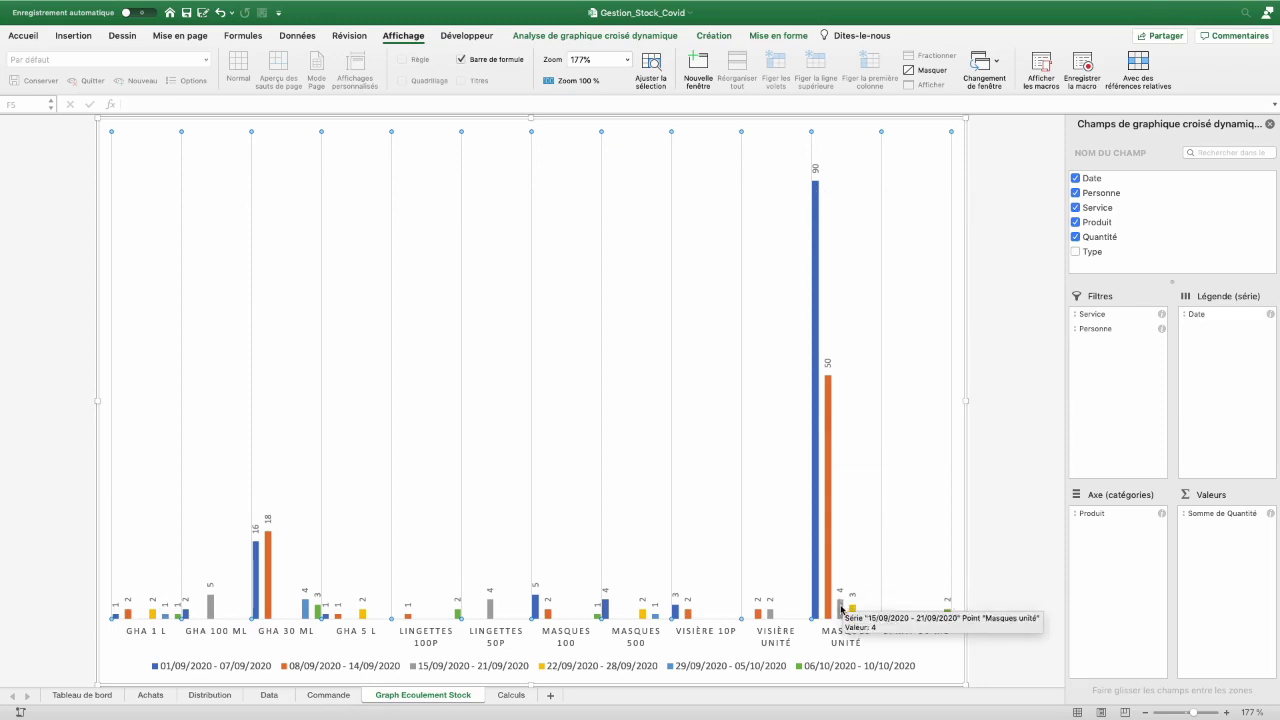
Dismiss the bar value tooltip on the stock chart and move to the Commande order form
click(390, 694)
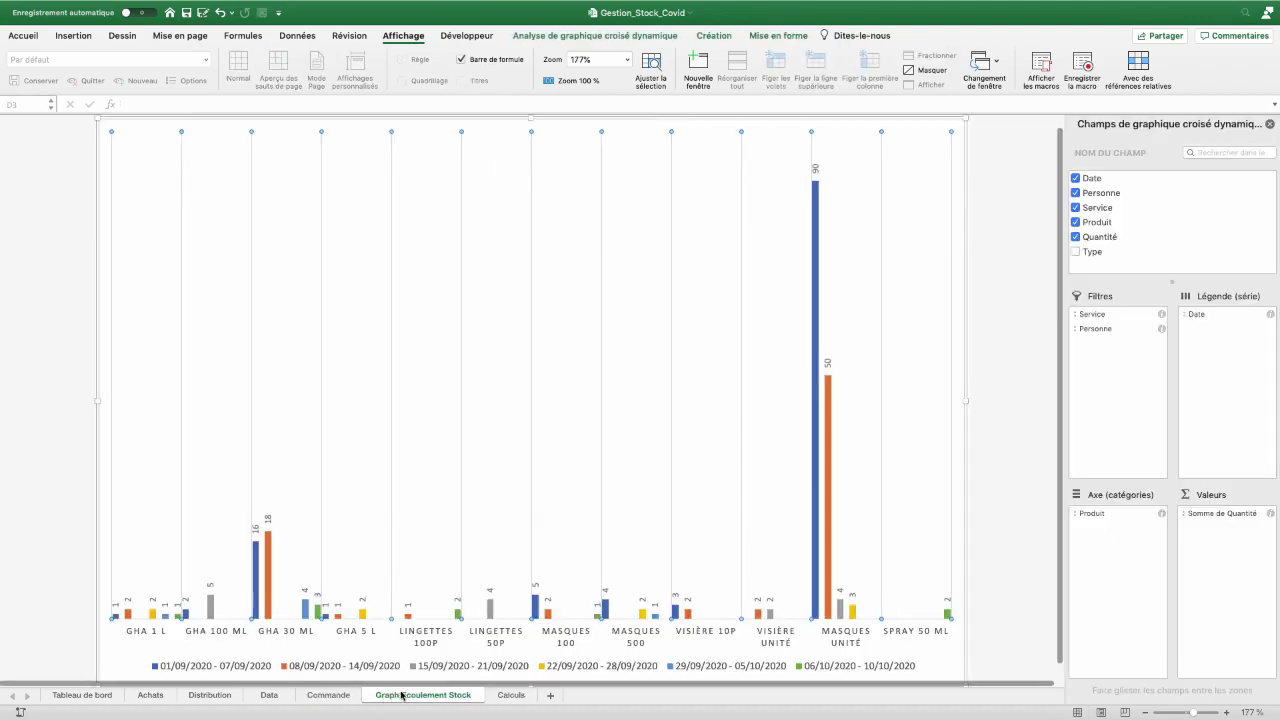
click(328, 696)
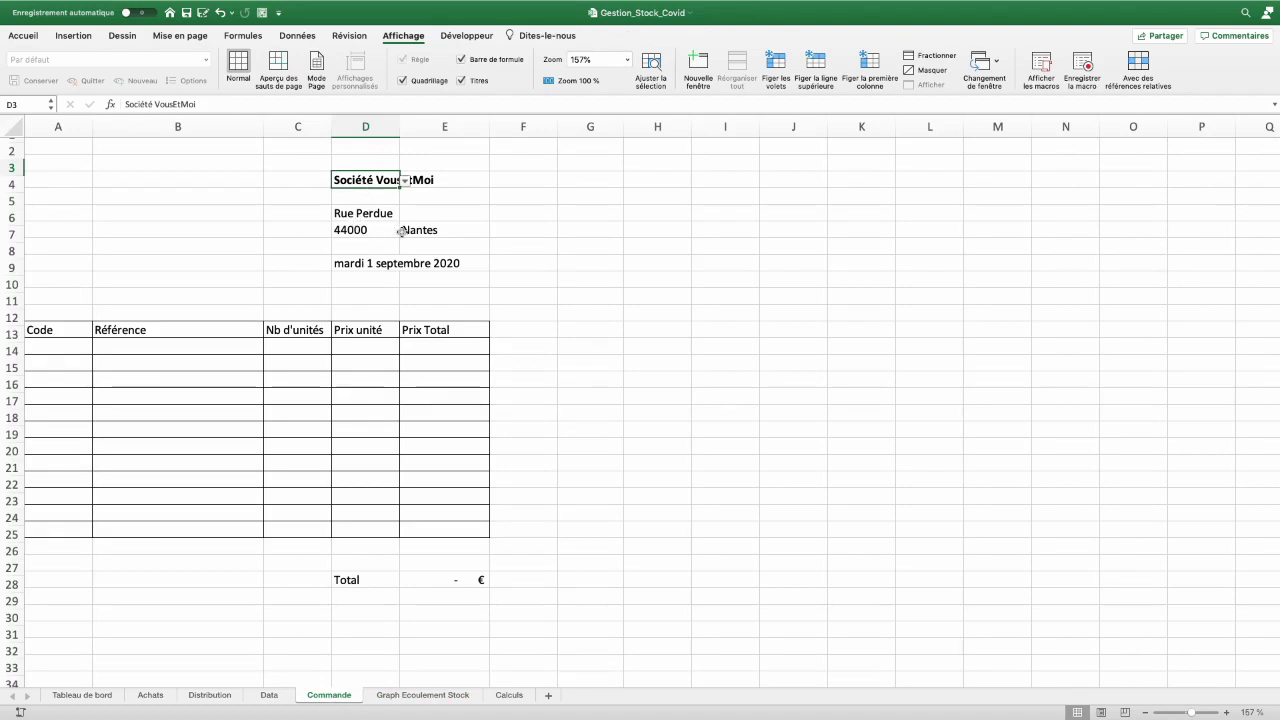
Choose Société CestPasCher as supplier in D3 and look up its order codes on Achats
click(404, 180)
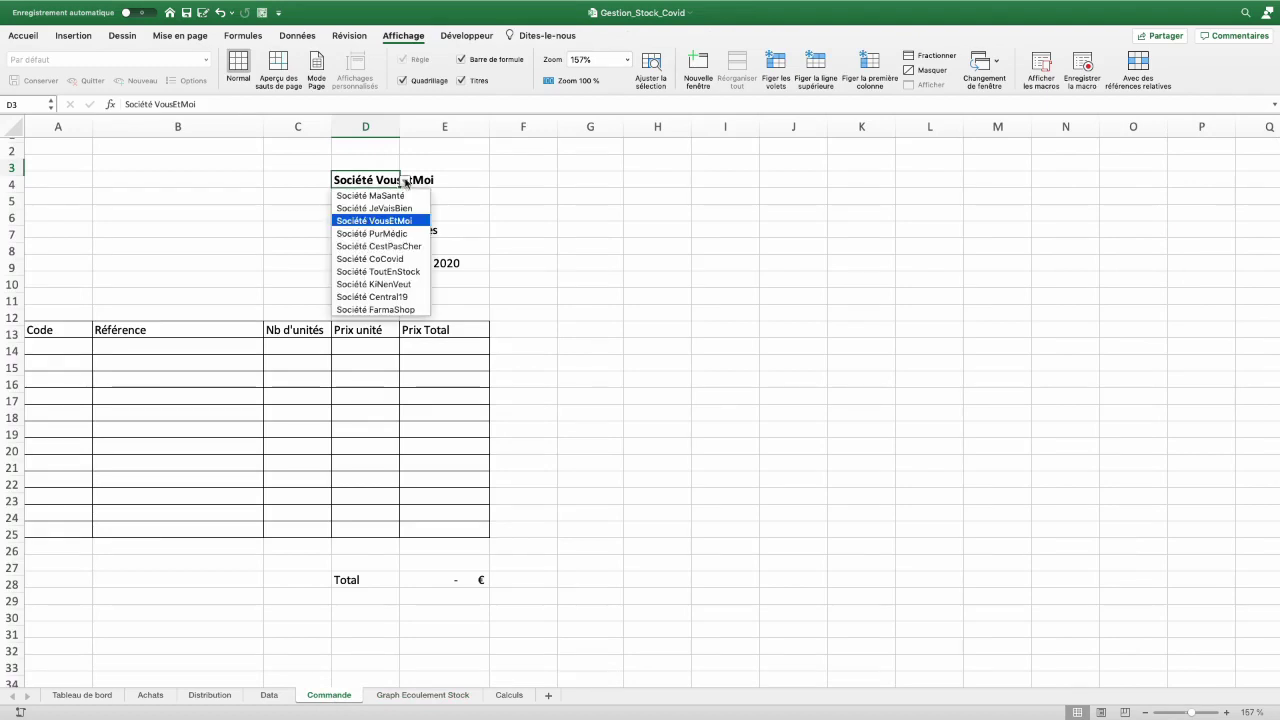
click(396, 246)
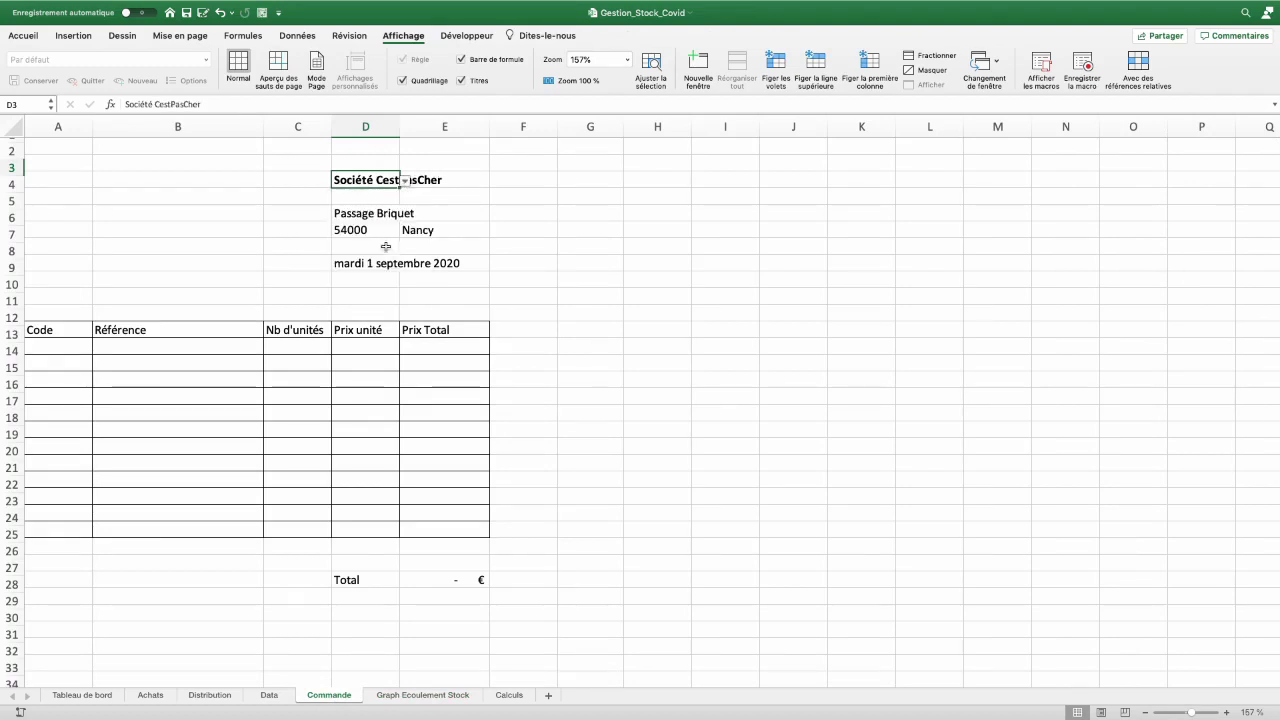
click(148, 696)
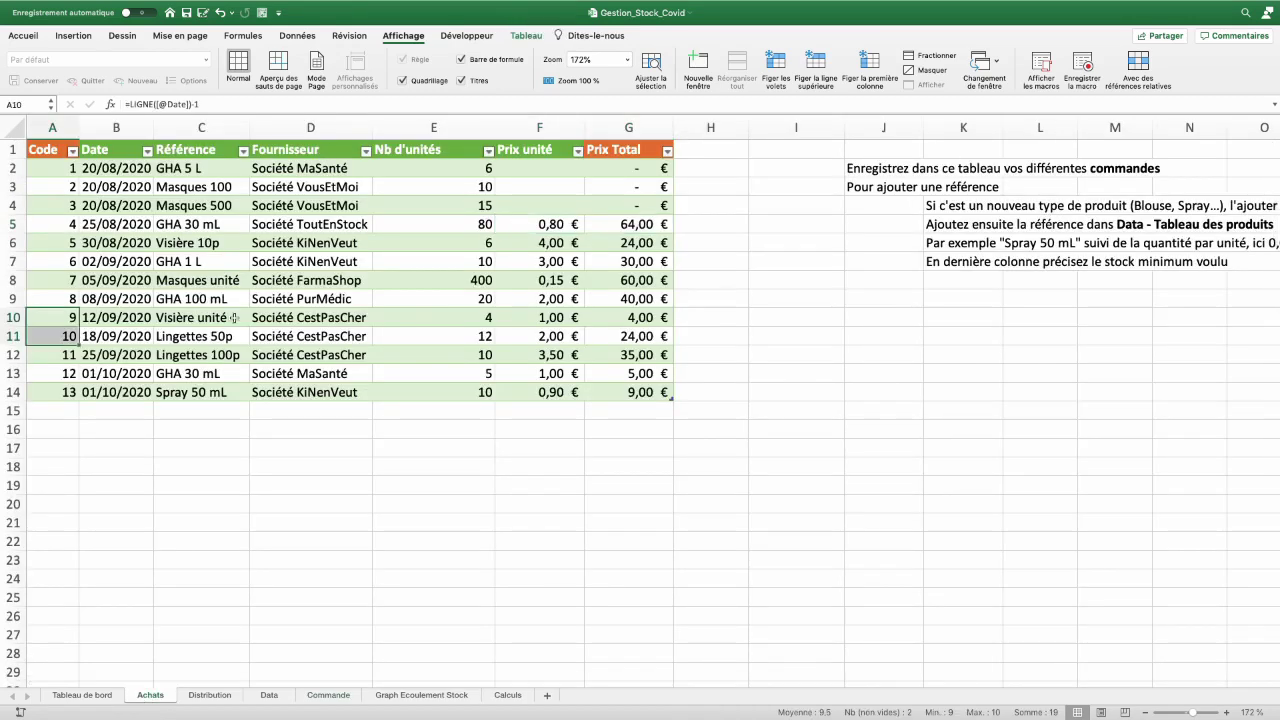
drag(187, 316, 195, 354)
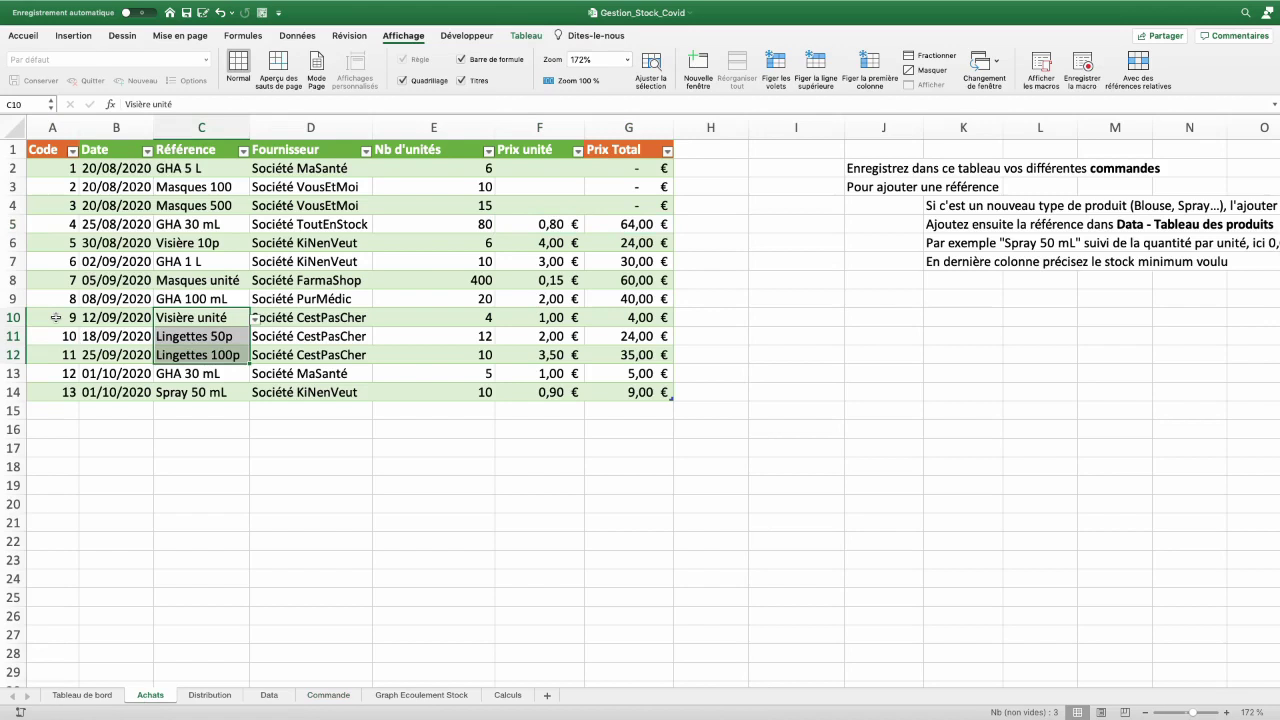
drag(56, 317, 56, 348)
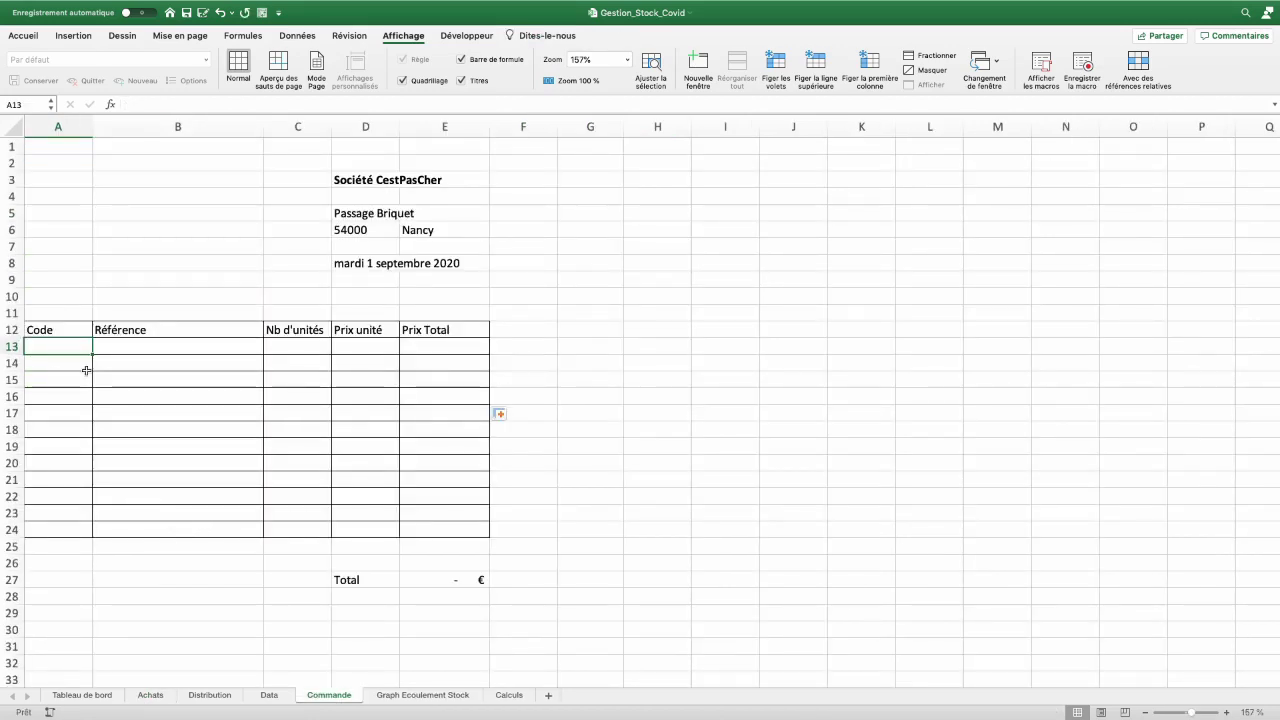
Enter order codes 9, 10 and 11 on Commande for Visière unité, Lingettes 50p and Lingettes 100p
text(9)
key(Return)
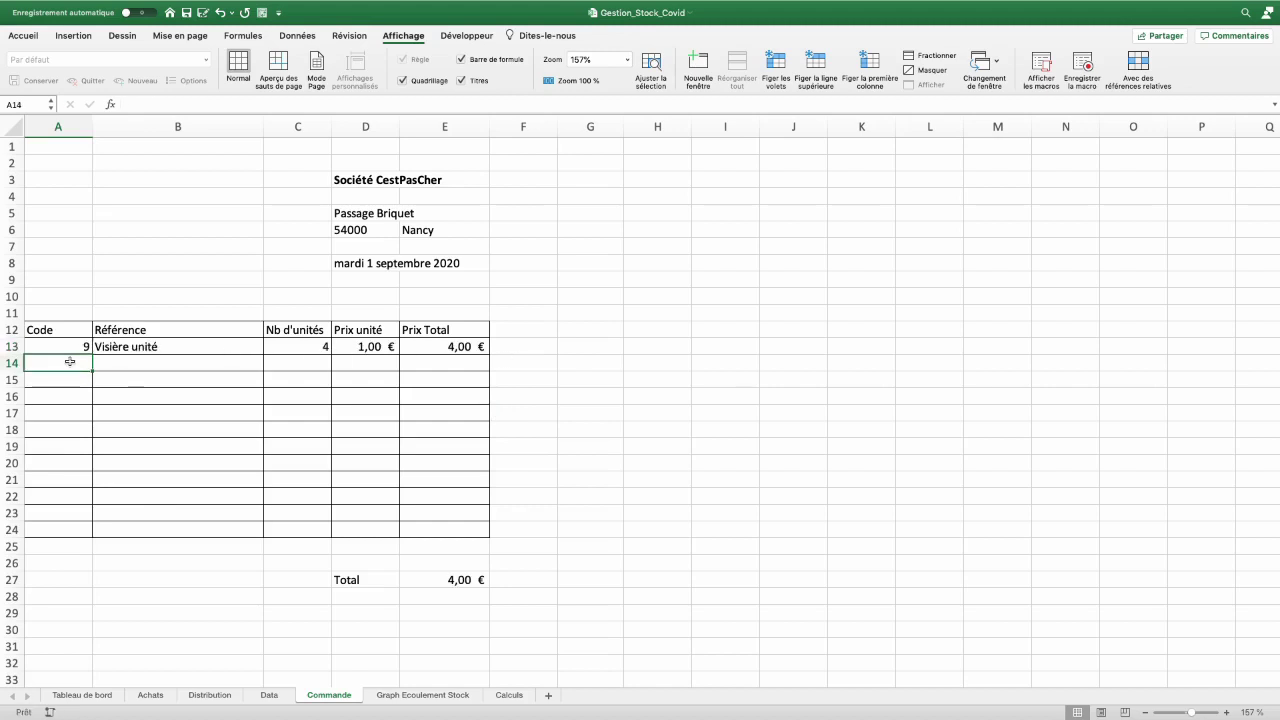
text(10)
key(Return)
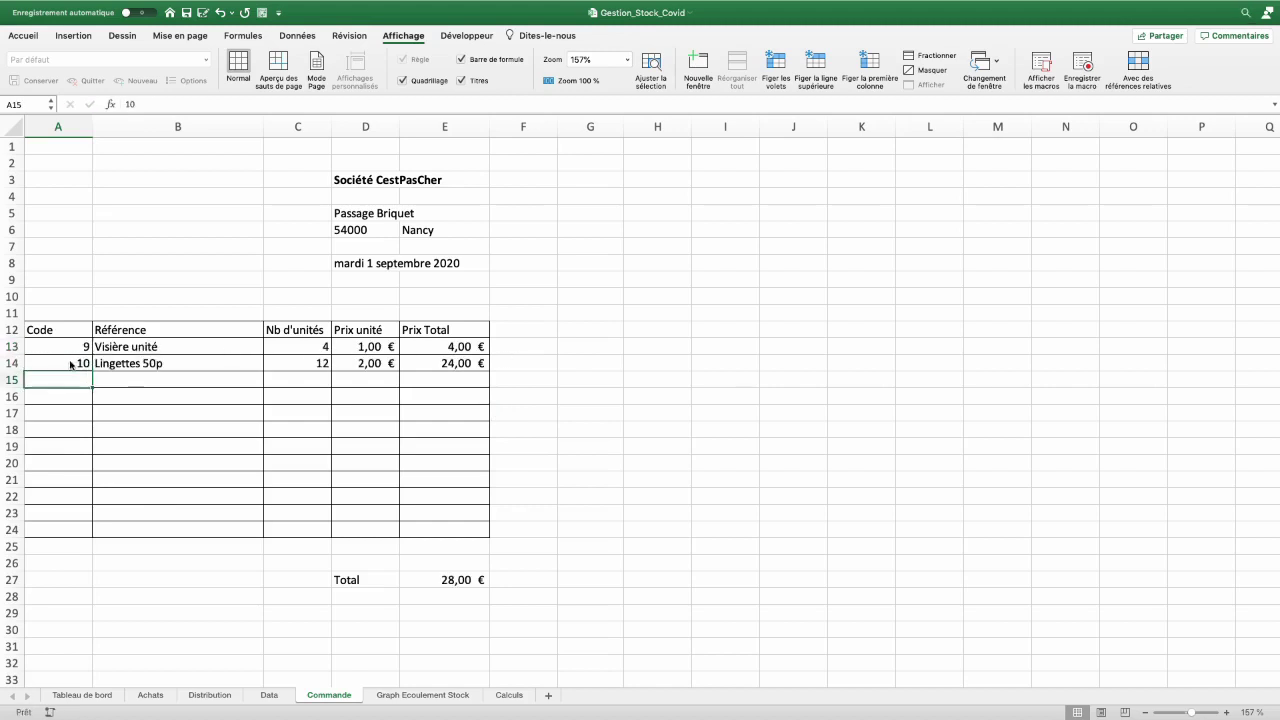
text(11)
key(Return)
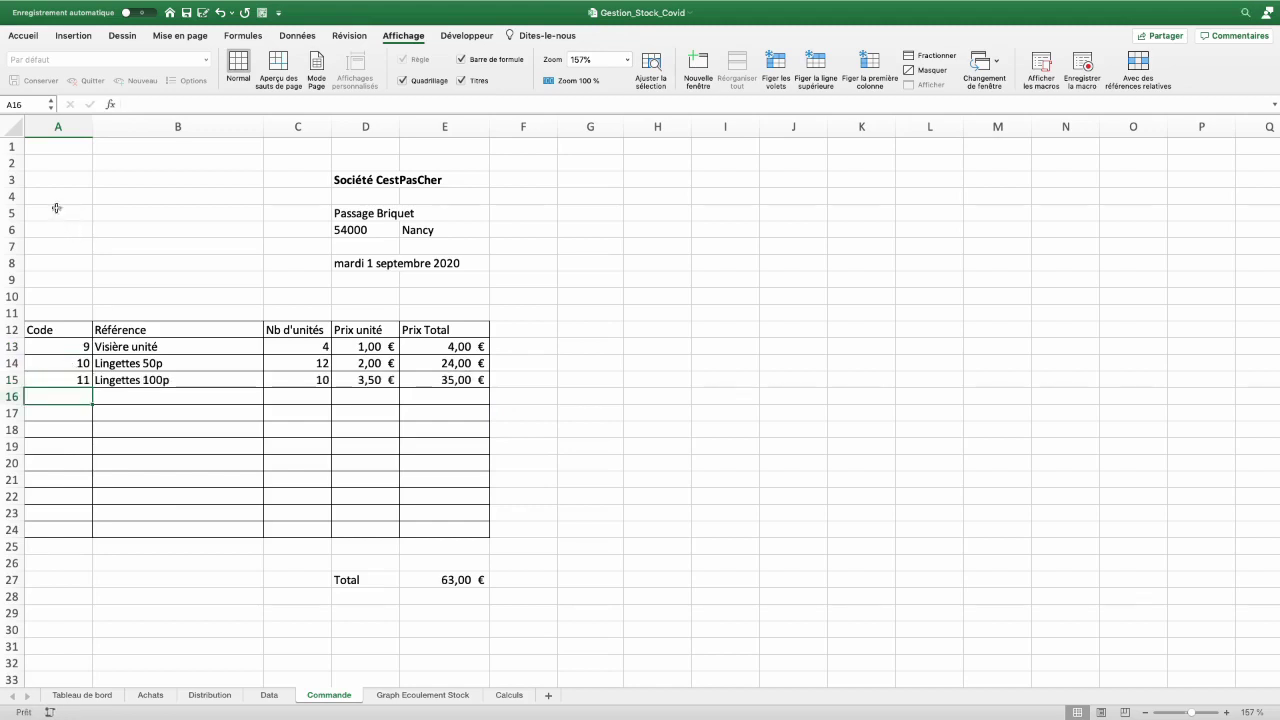